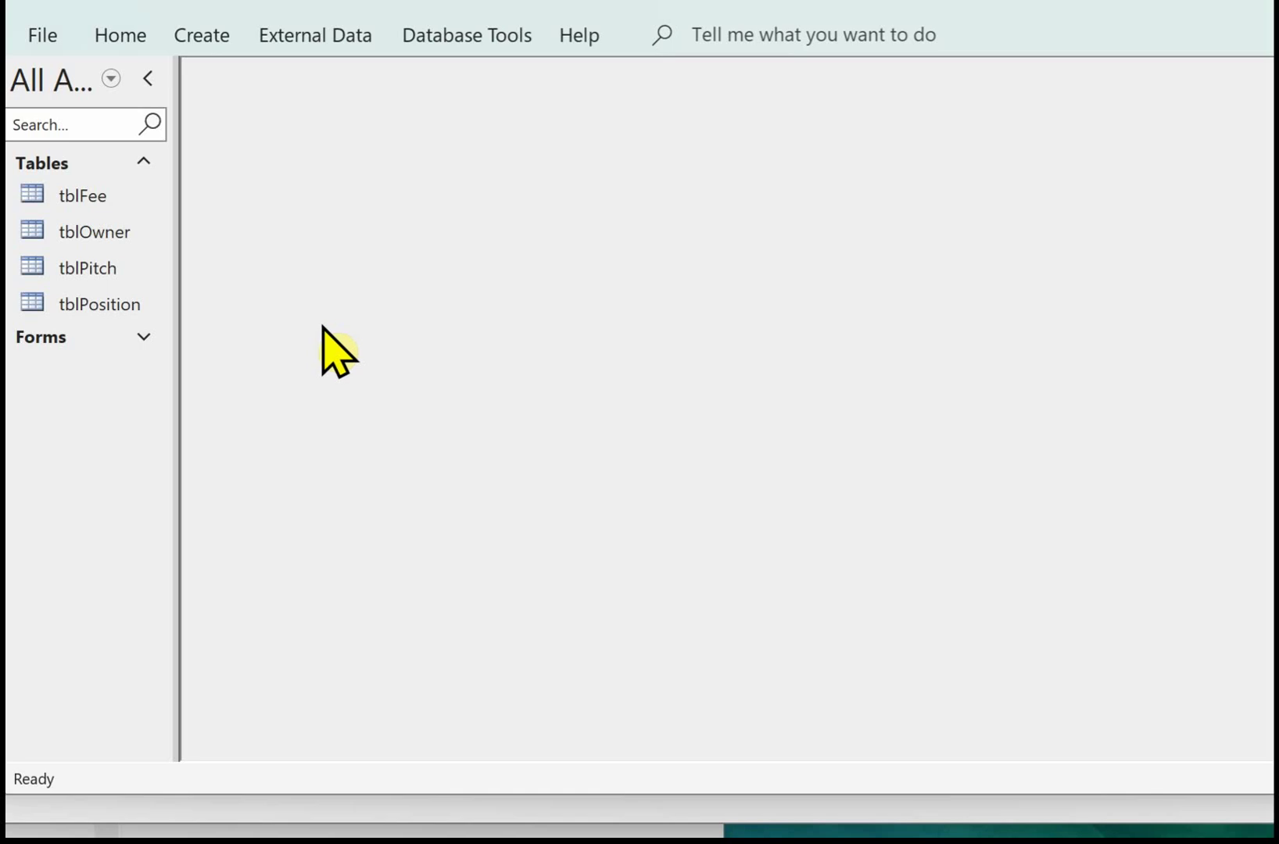
Open the tblOwner table to examine its fields and records
left_click(102, 233)
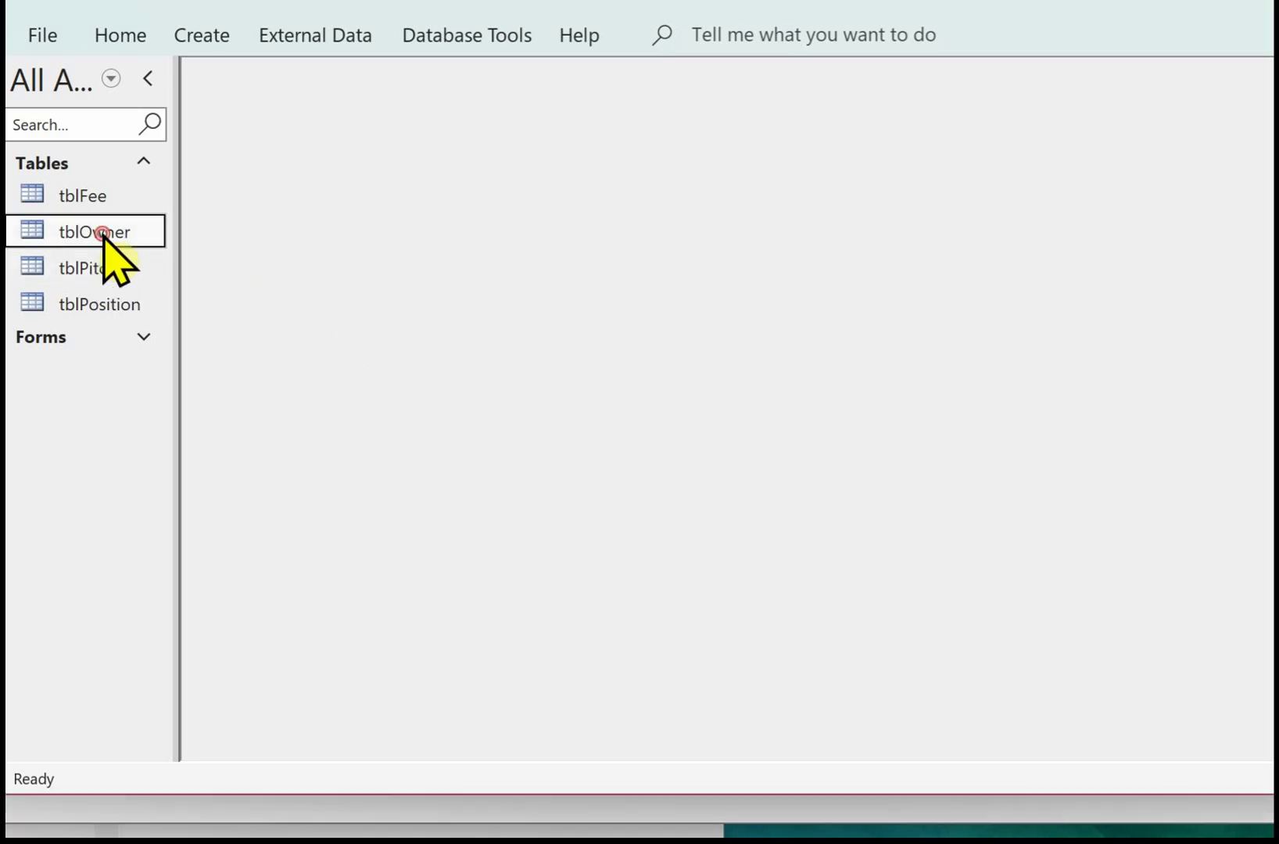
double_click(102, 233)
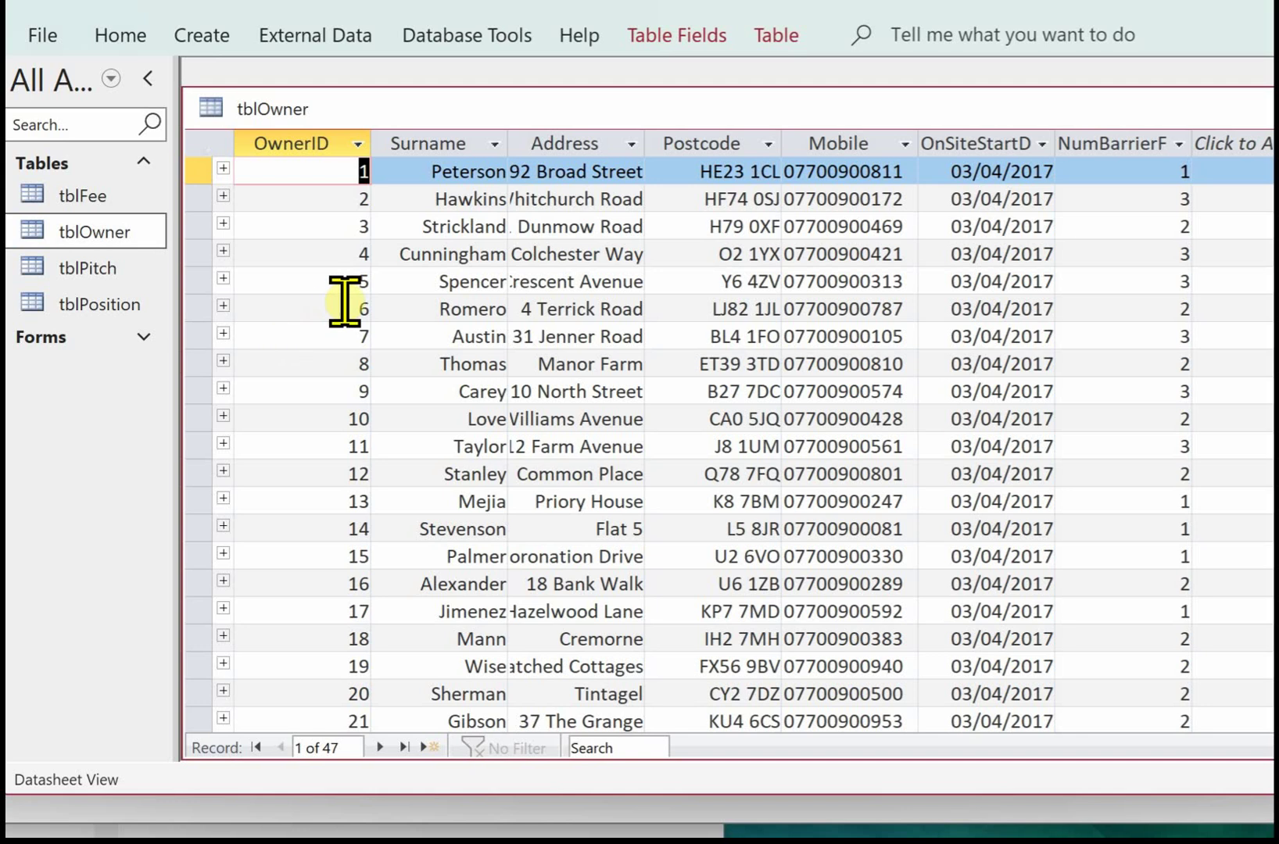
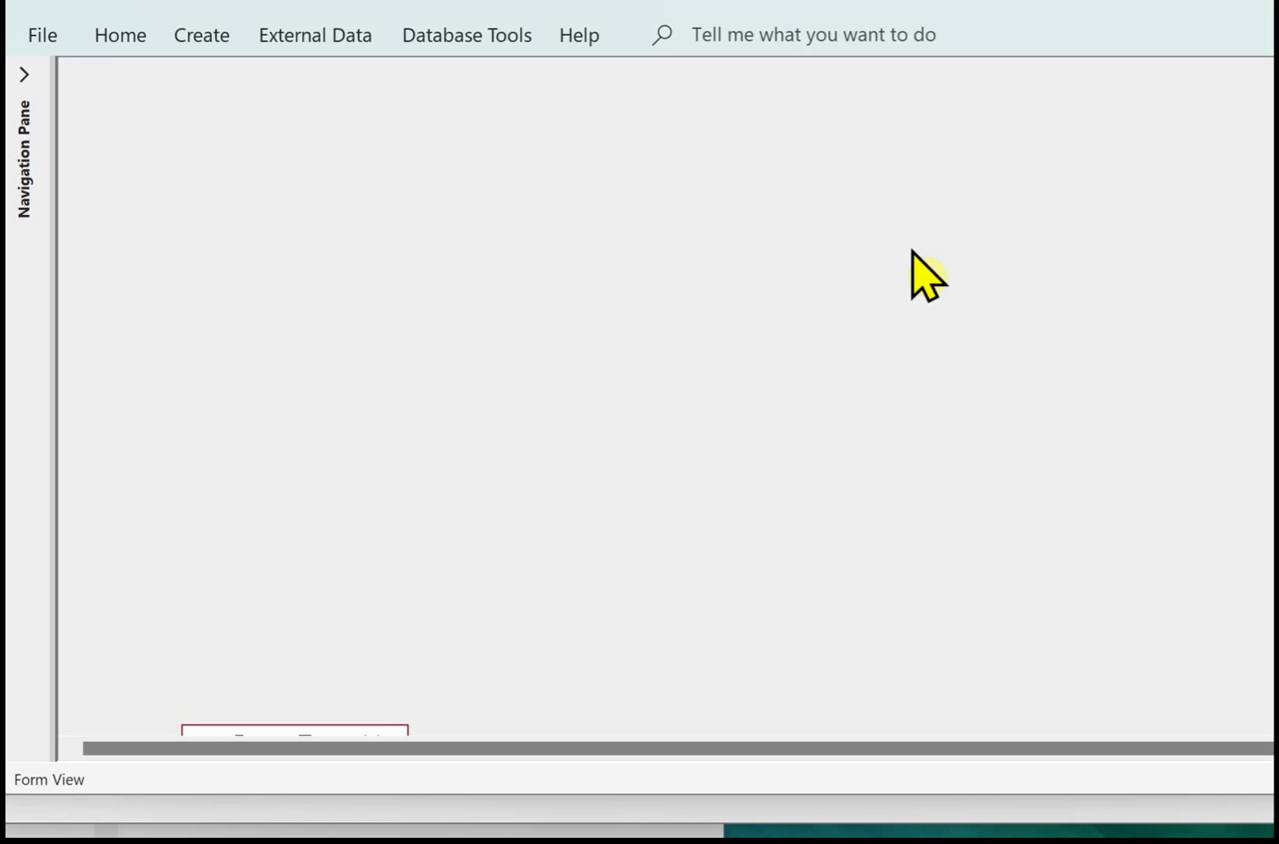
Start a Form Wizard form based on tblOwner, including all of its fields in a columnar layout
left_click(201, 37)
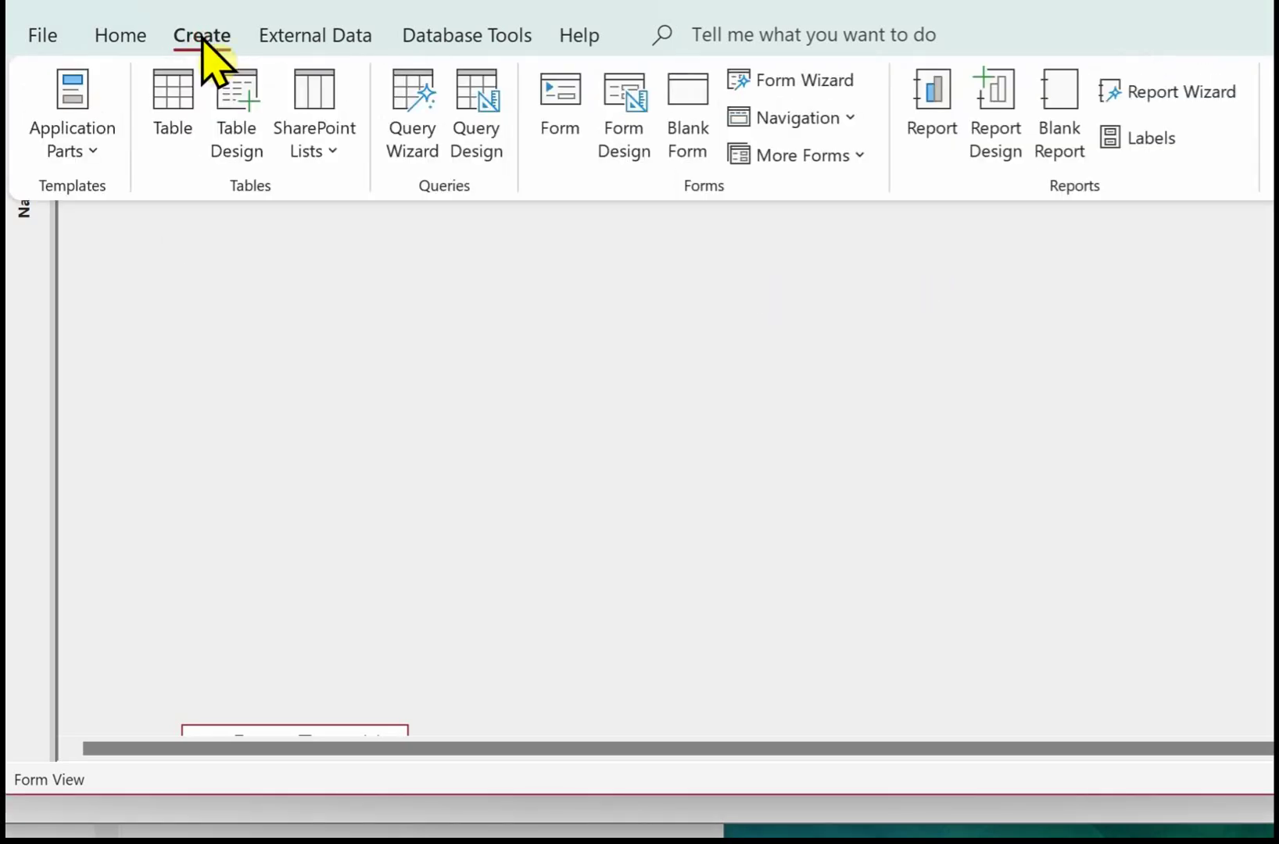
left_click(828, 84)
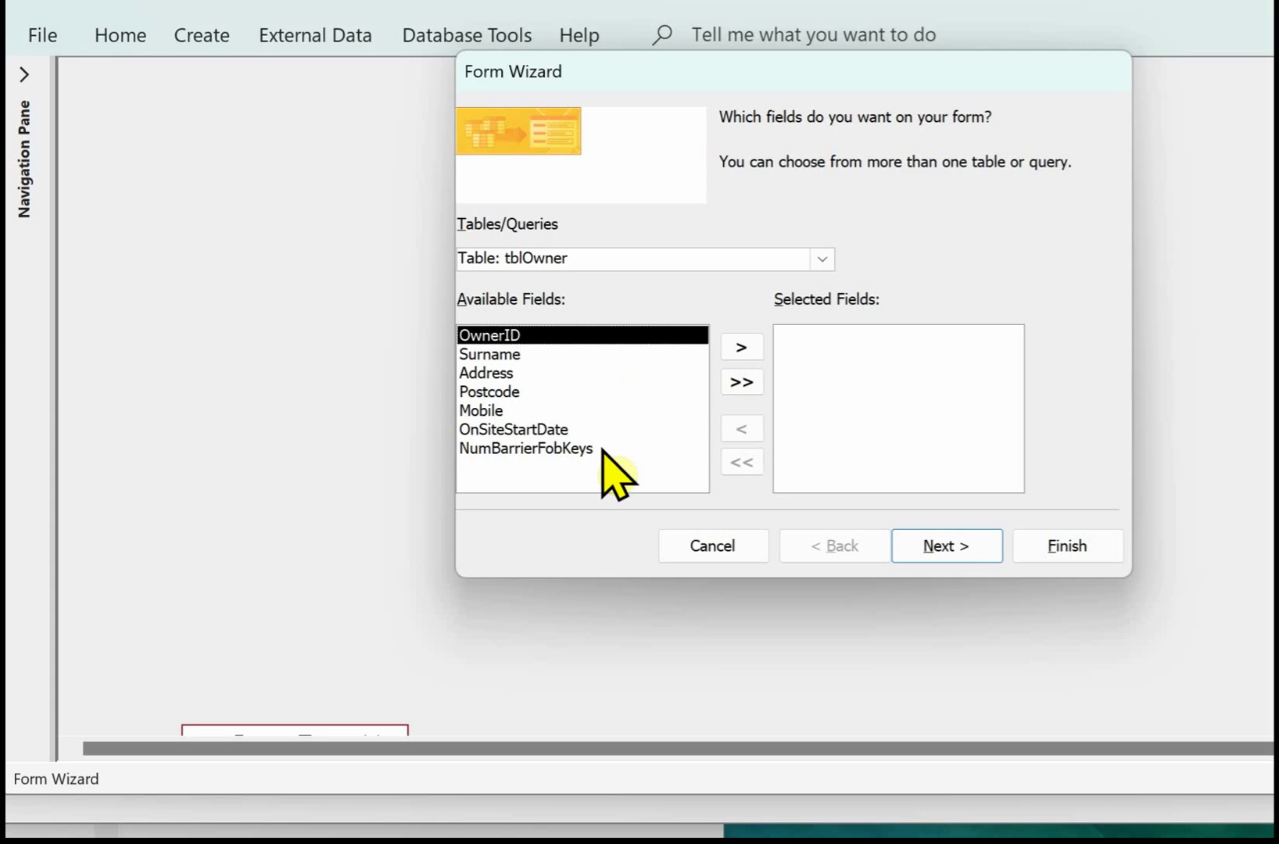
left_click(751, 382)
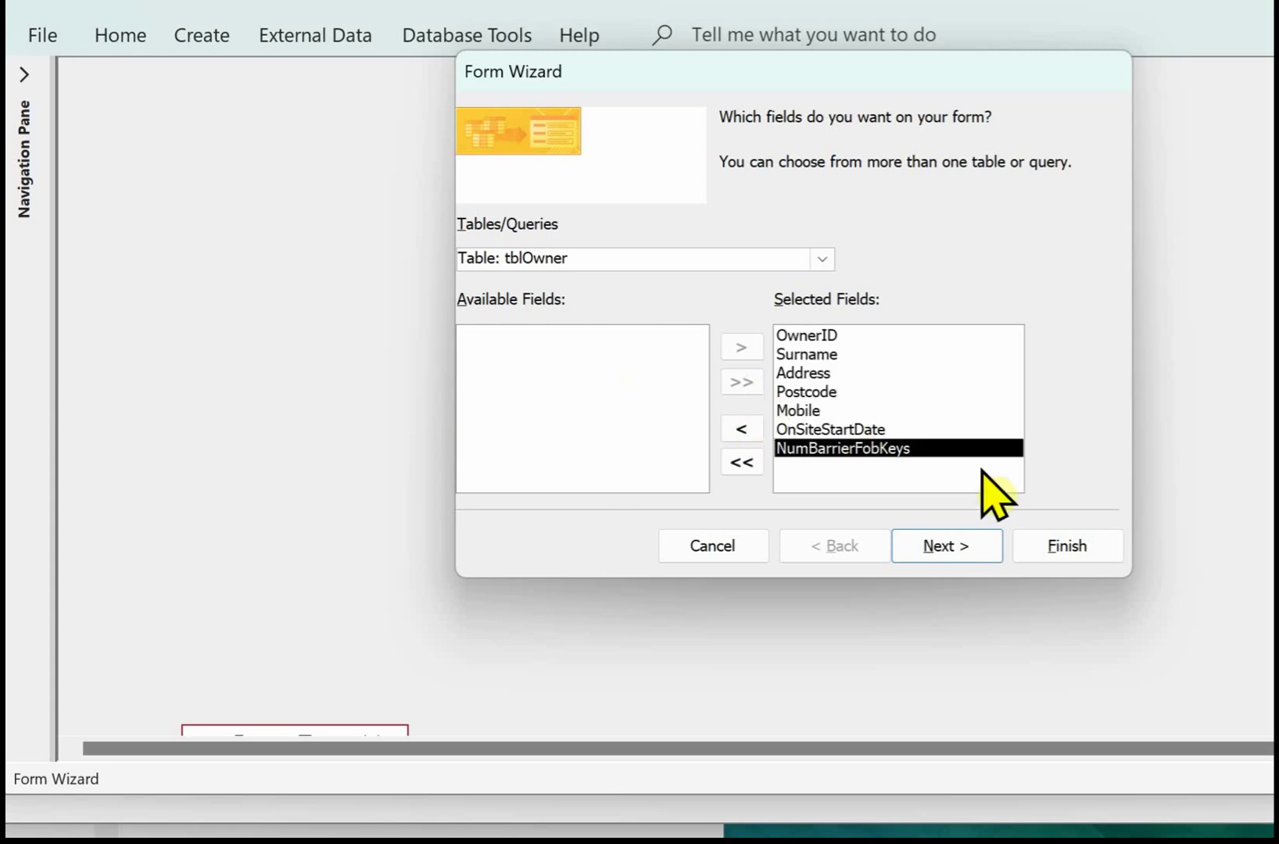
left_click(956, 548)
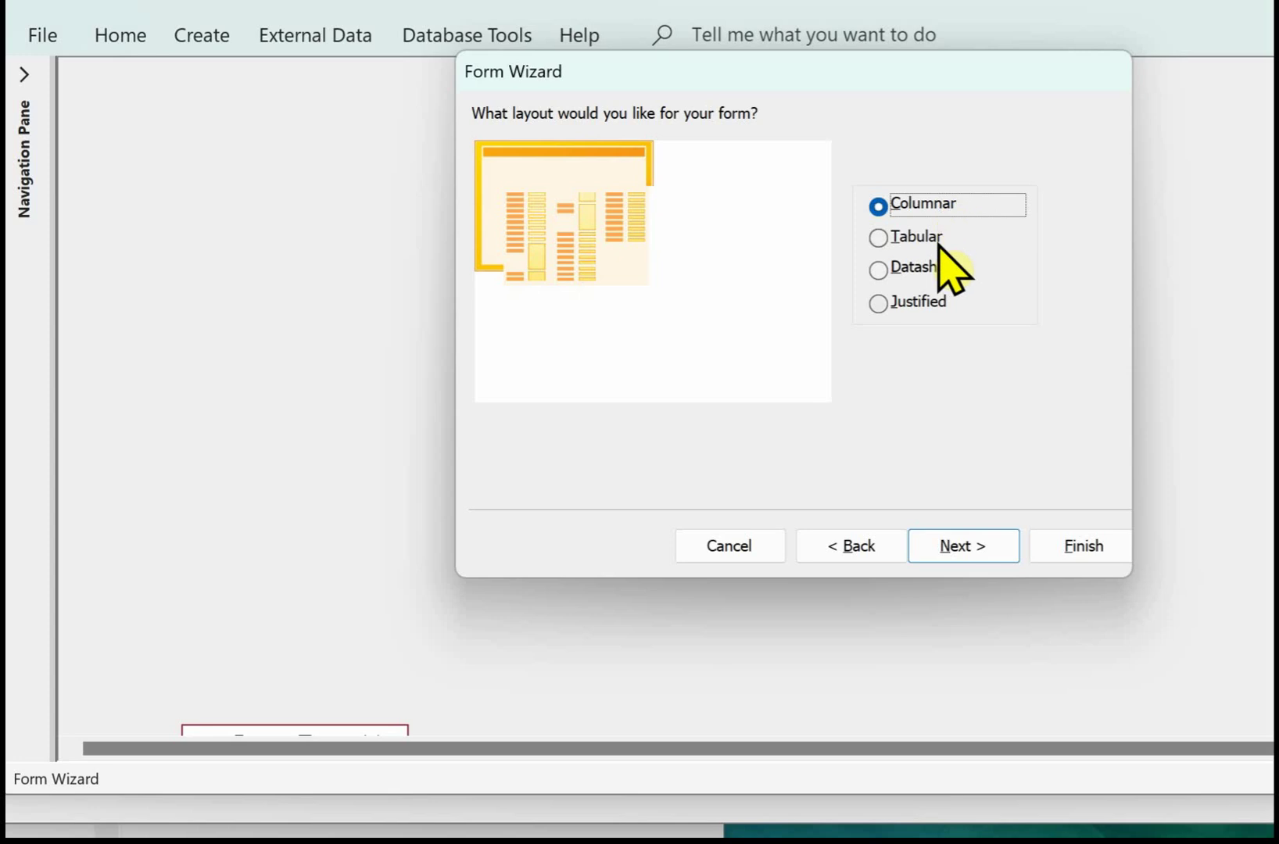
left_click(930, 539)
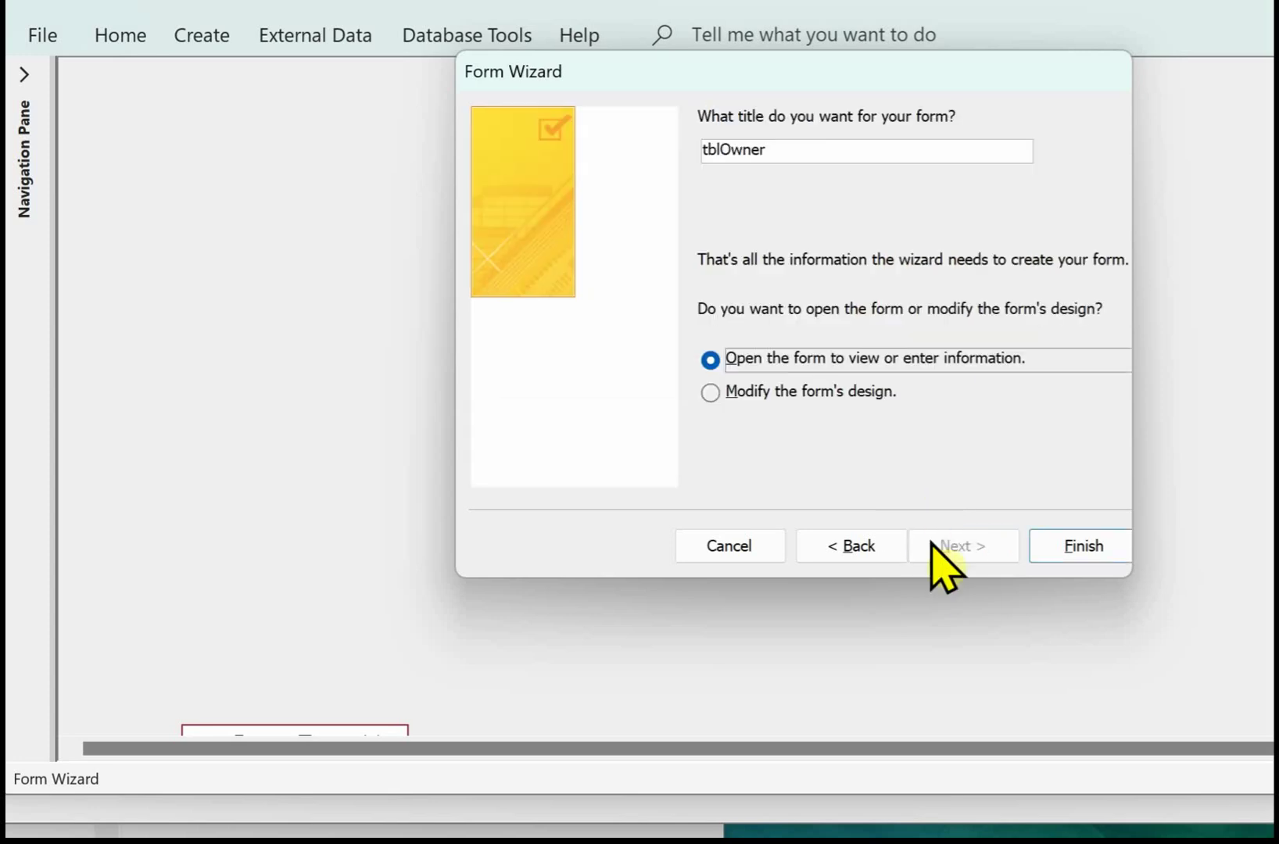
Title the form frmOwner1 and finish the wizard, opening the form to view information
left_click(719, 150)
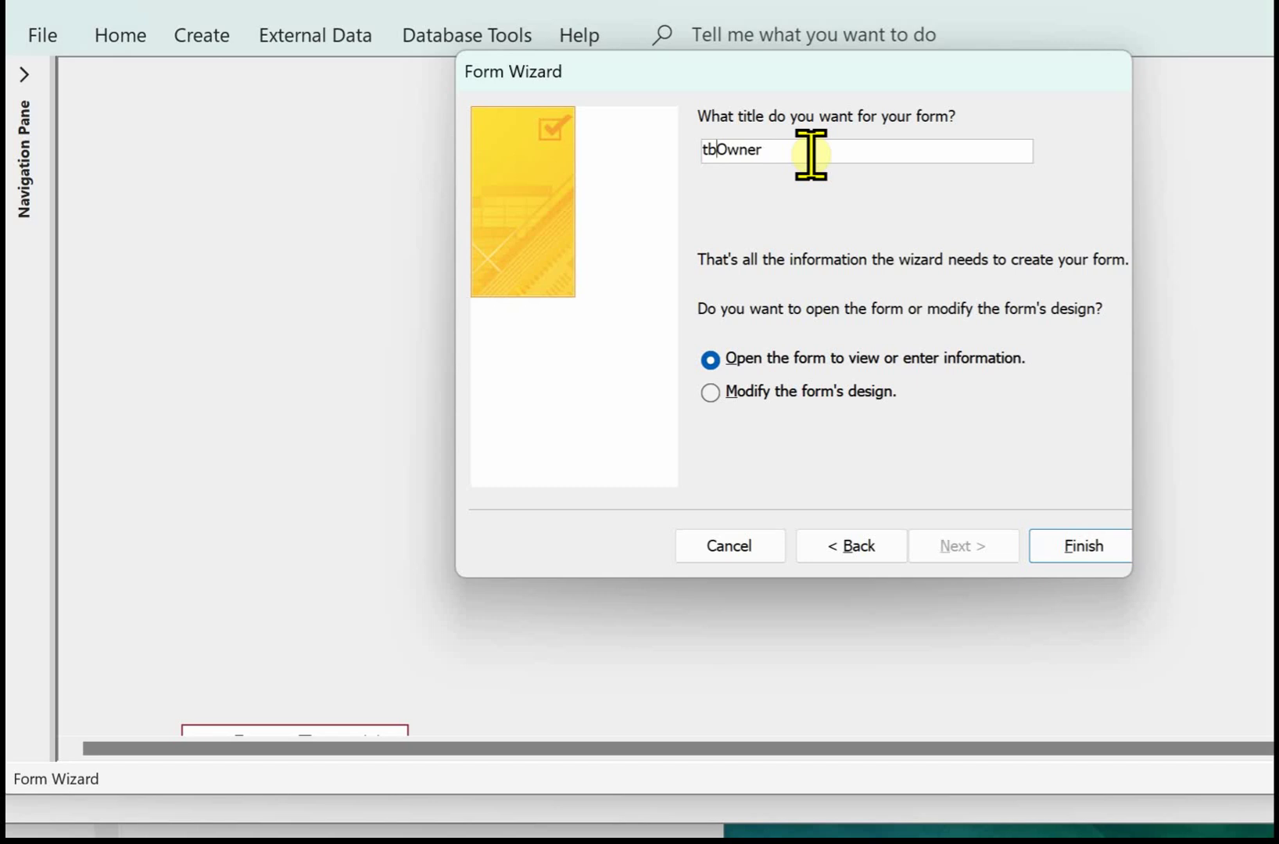
key("BackSpace")
key("BackSpace")
type("frm")
double_click(822, 155)
left_click(788, 149)
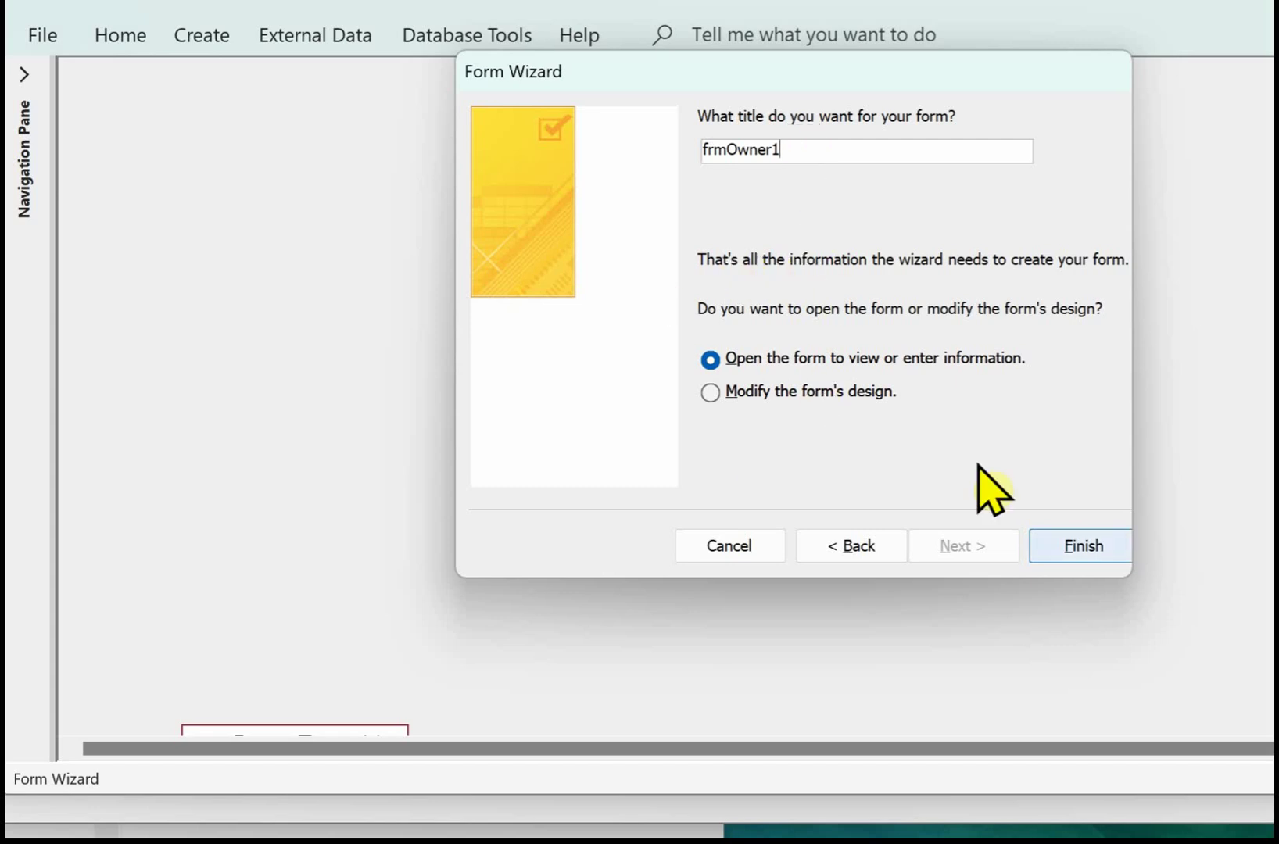
left_click(1081, 555)
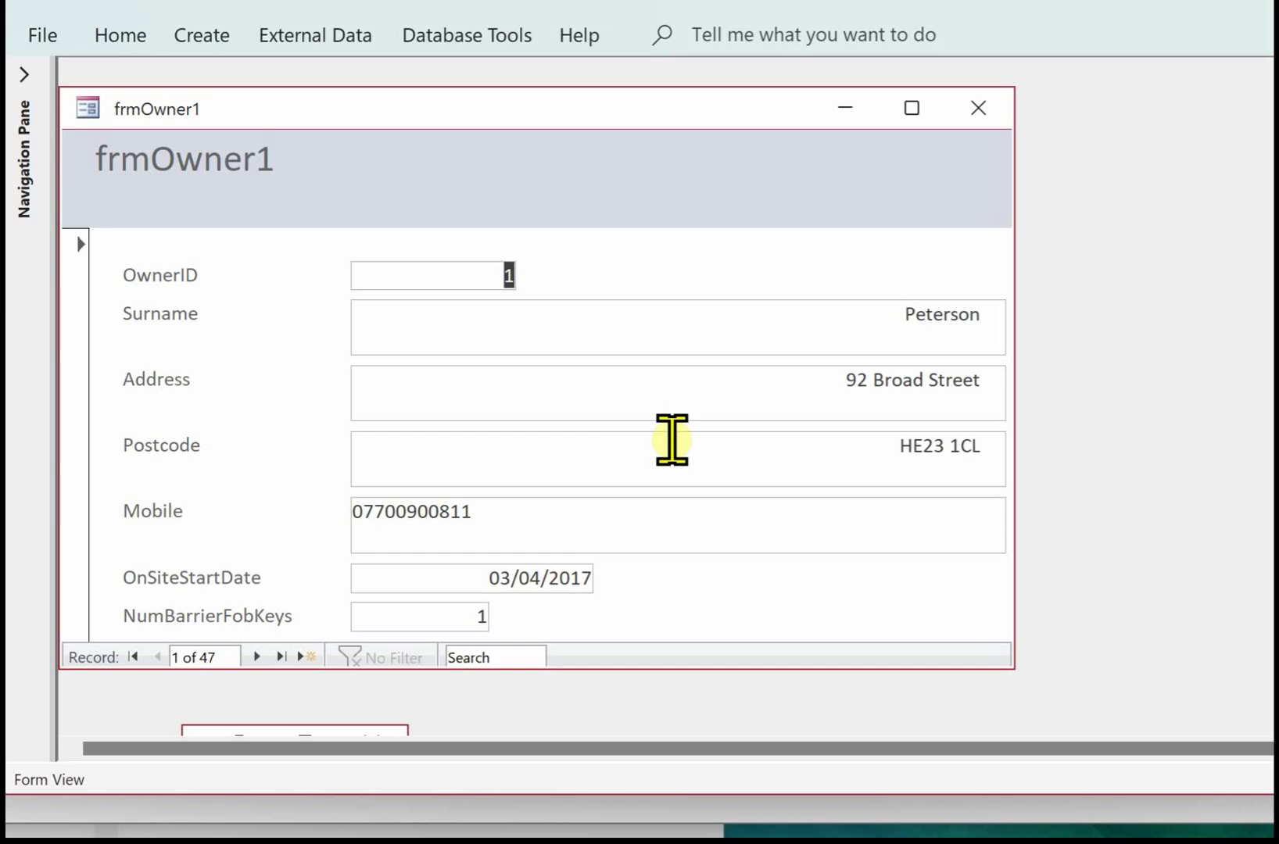
Enlarge the form window and, in Design View, change the header title to "Owner Input Form"
left_click_drag(549, 667, 548, 726)
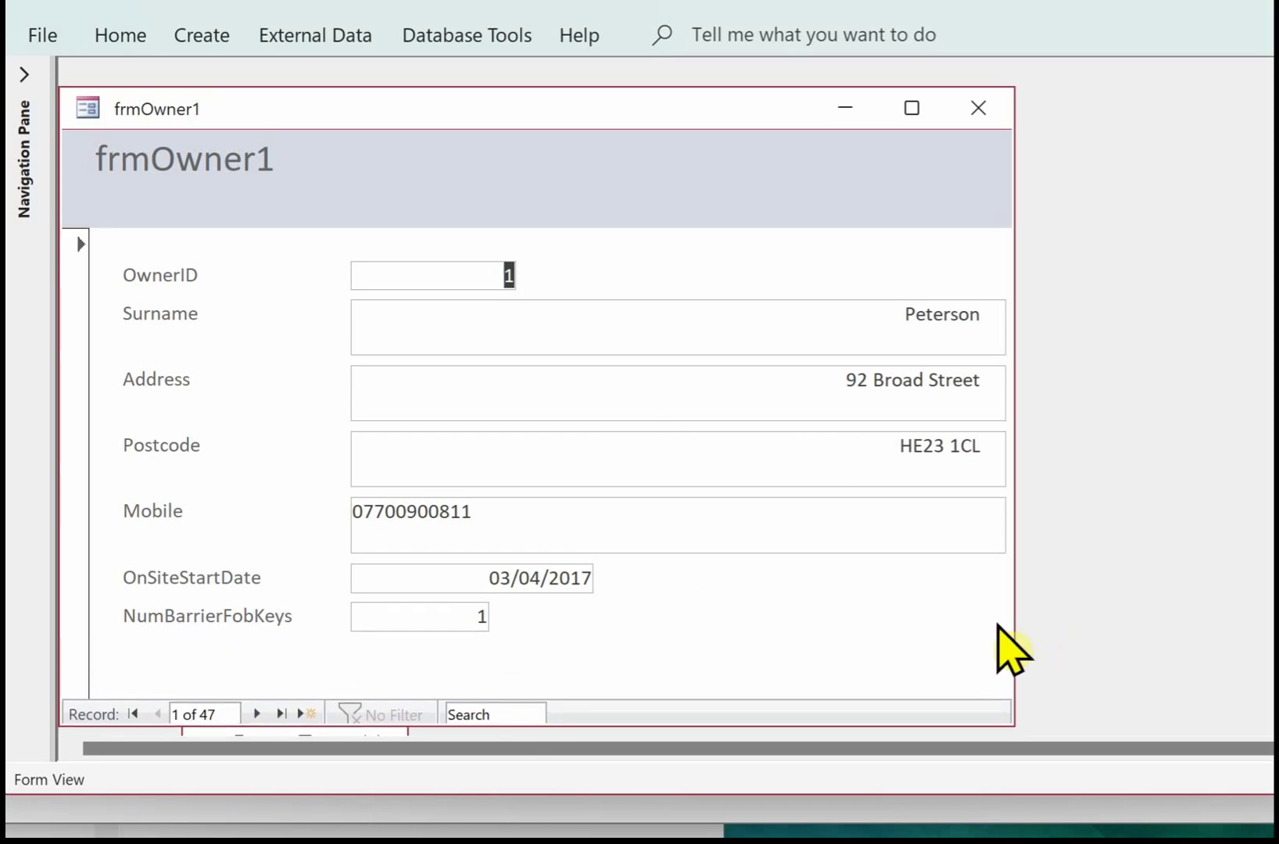
left_click_drag(1014, 623, 1174, 626)
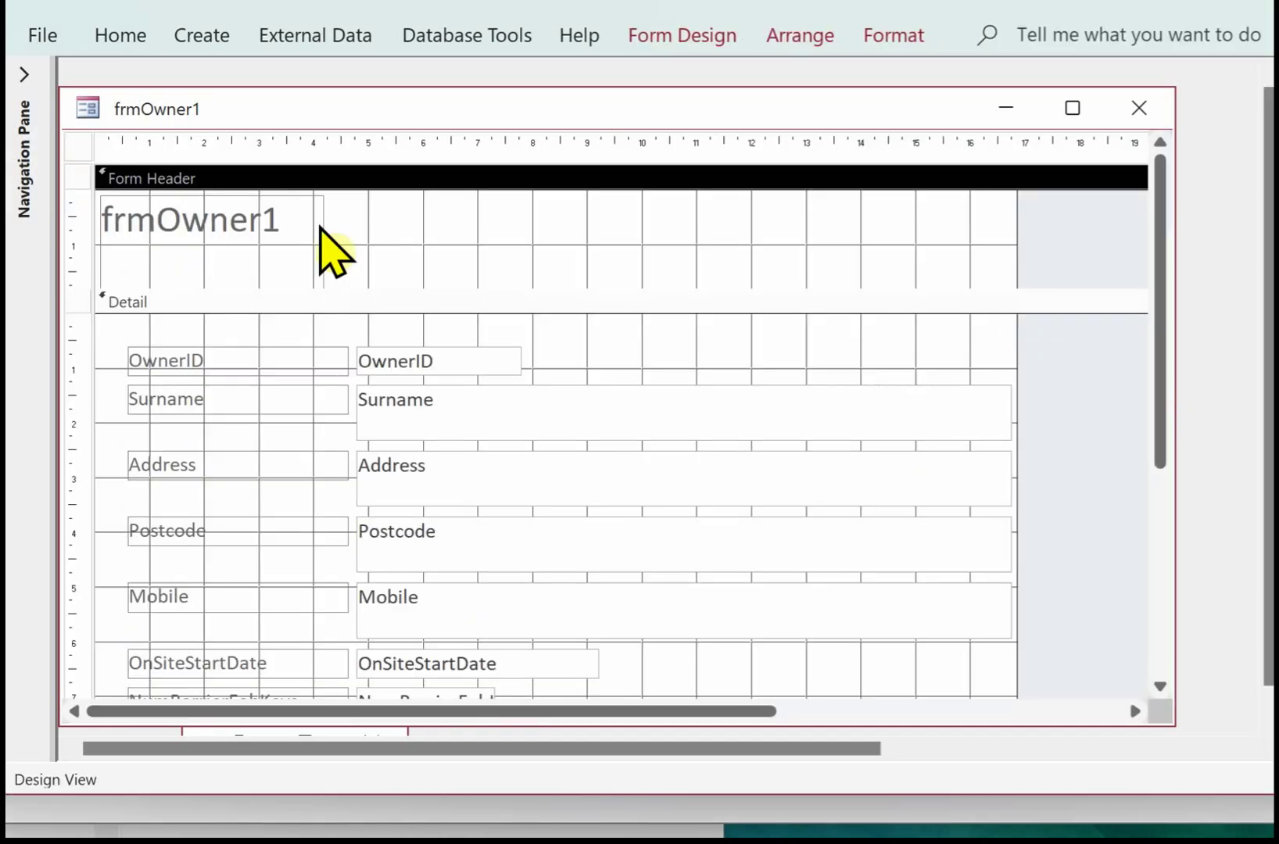
left_click(291, 223)
double_click(290, 222)
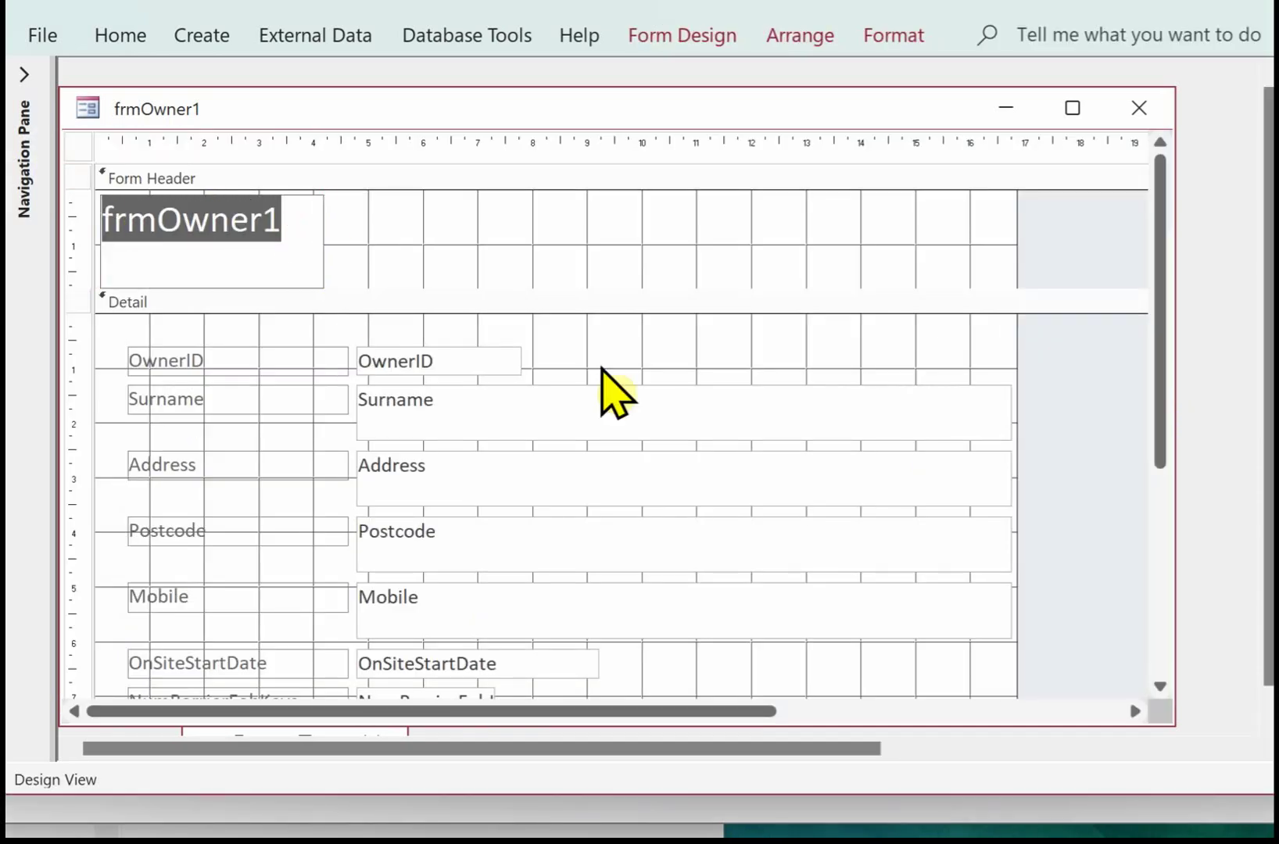
type("Own")
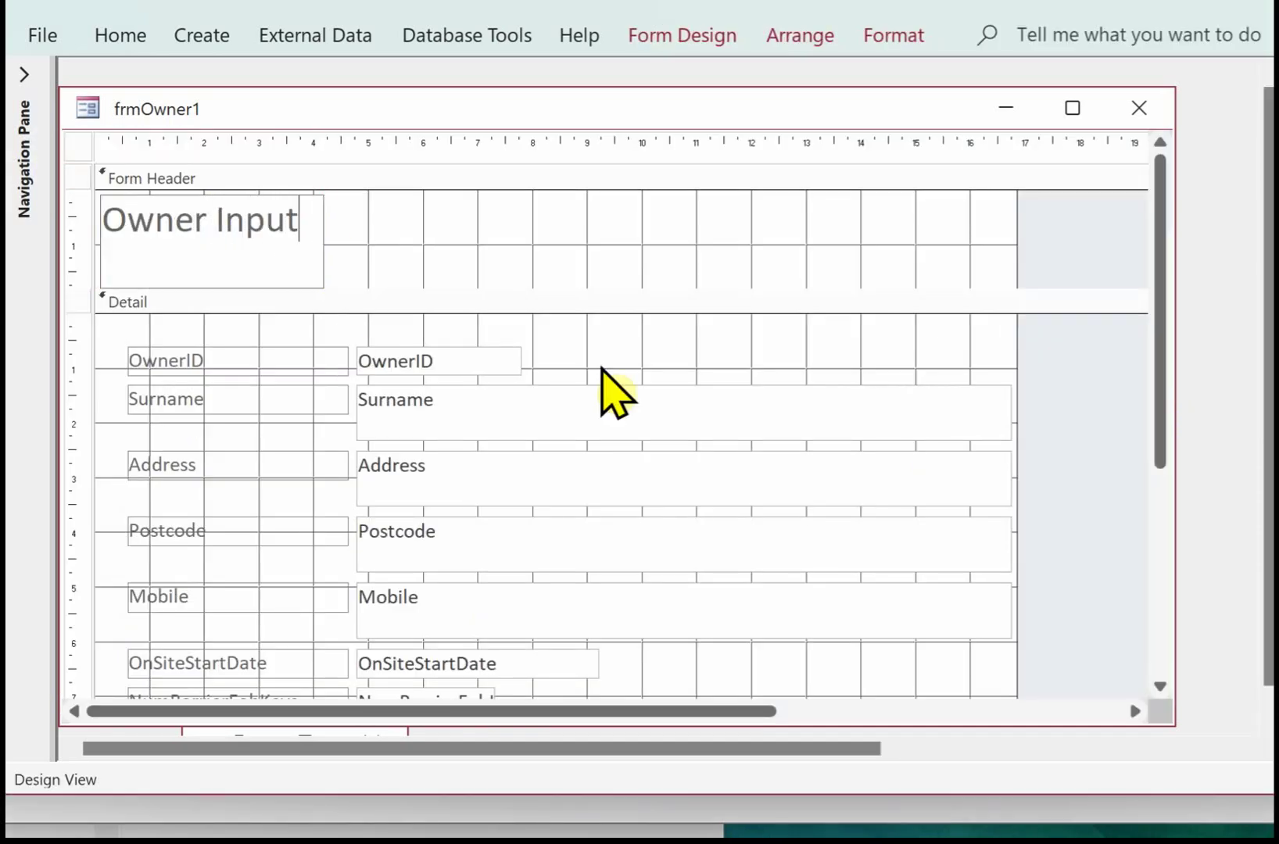
left_click(357, 242)
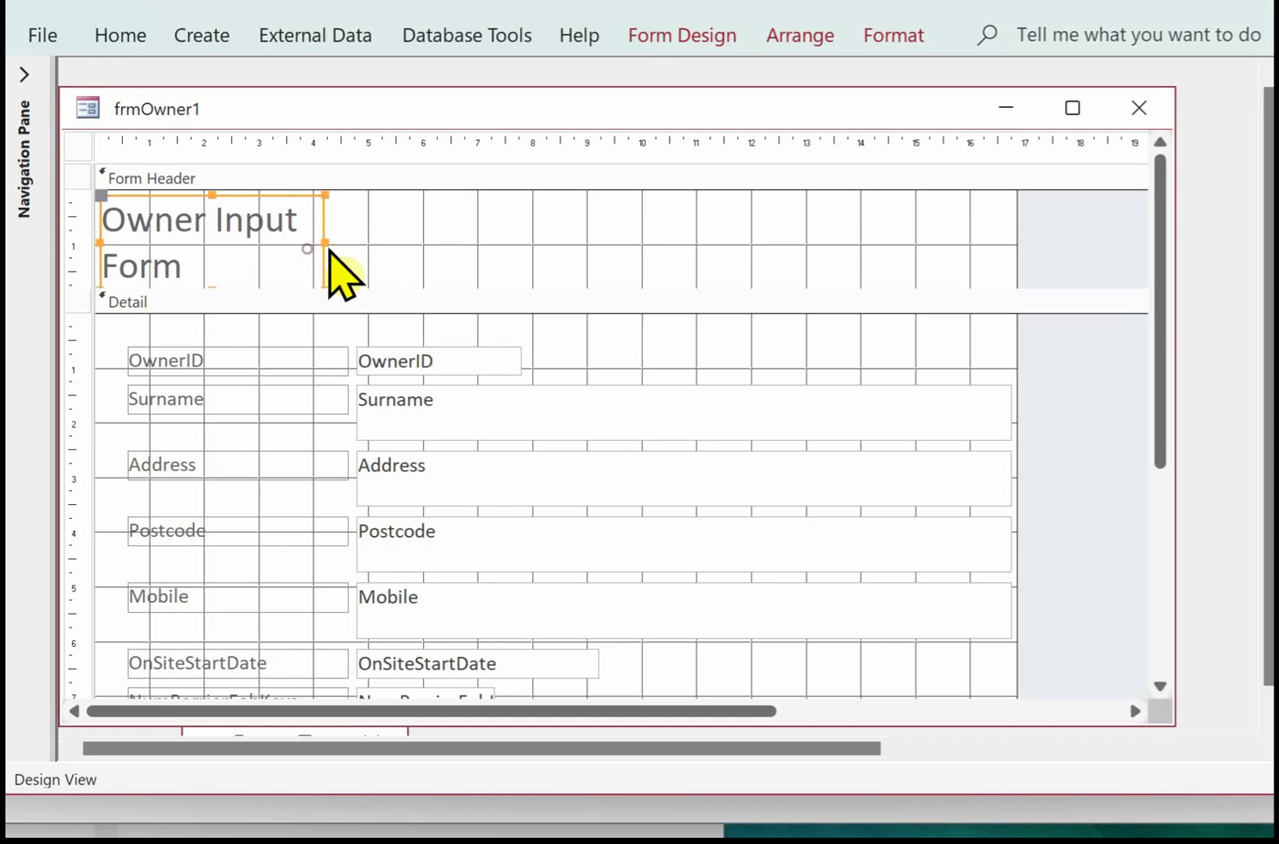
Widen the header title label across nearly the full form width and centre its text
left_click_drag(320, 242, 1001, 262)
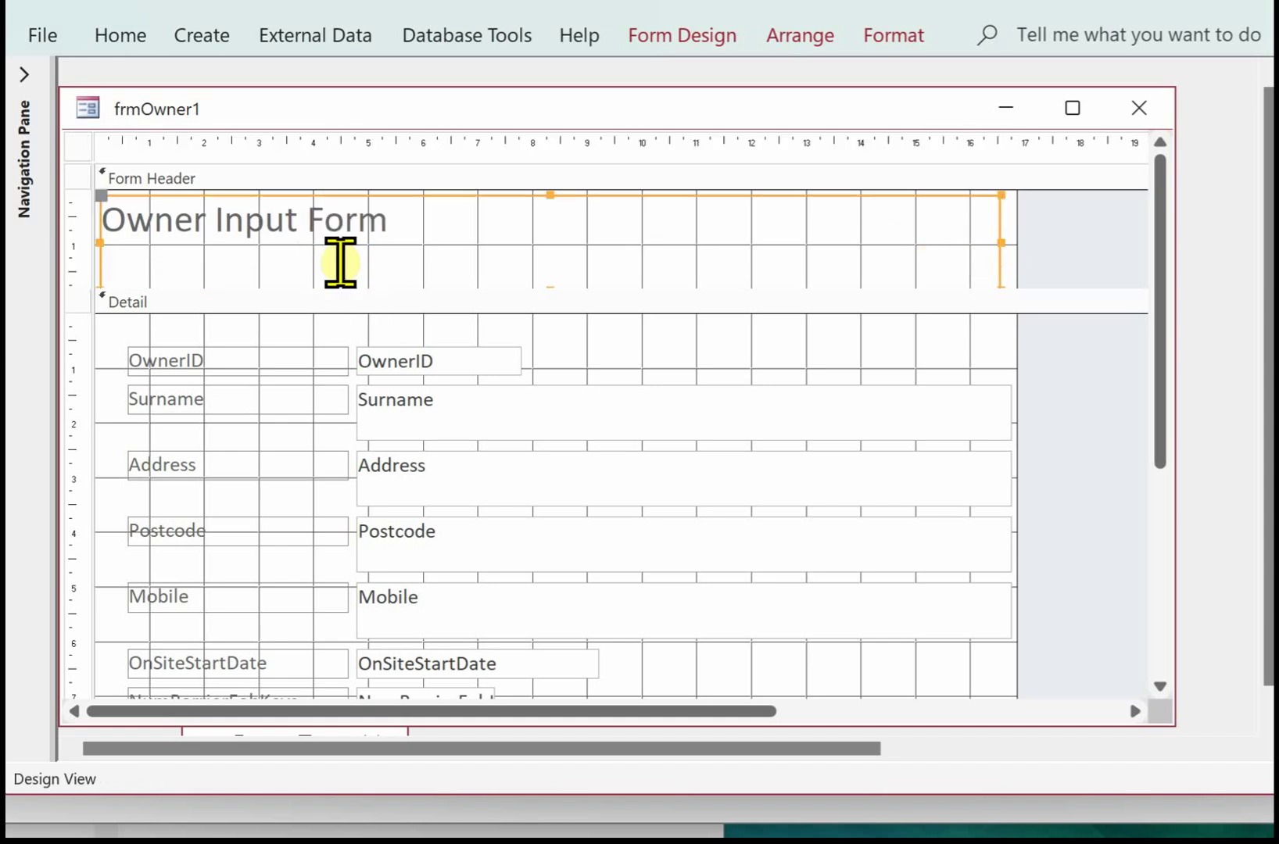
left_click(692, 39)
left_click(894, 35)
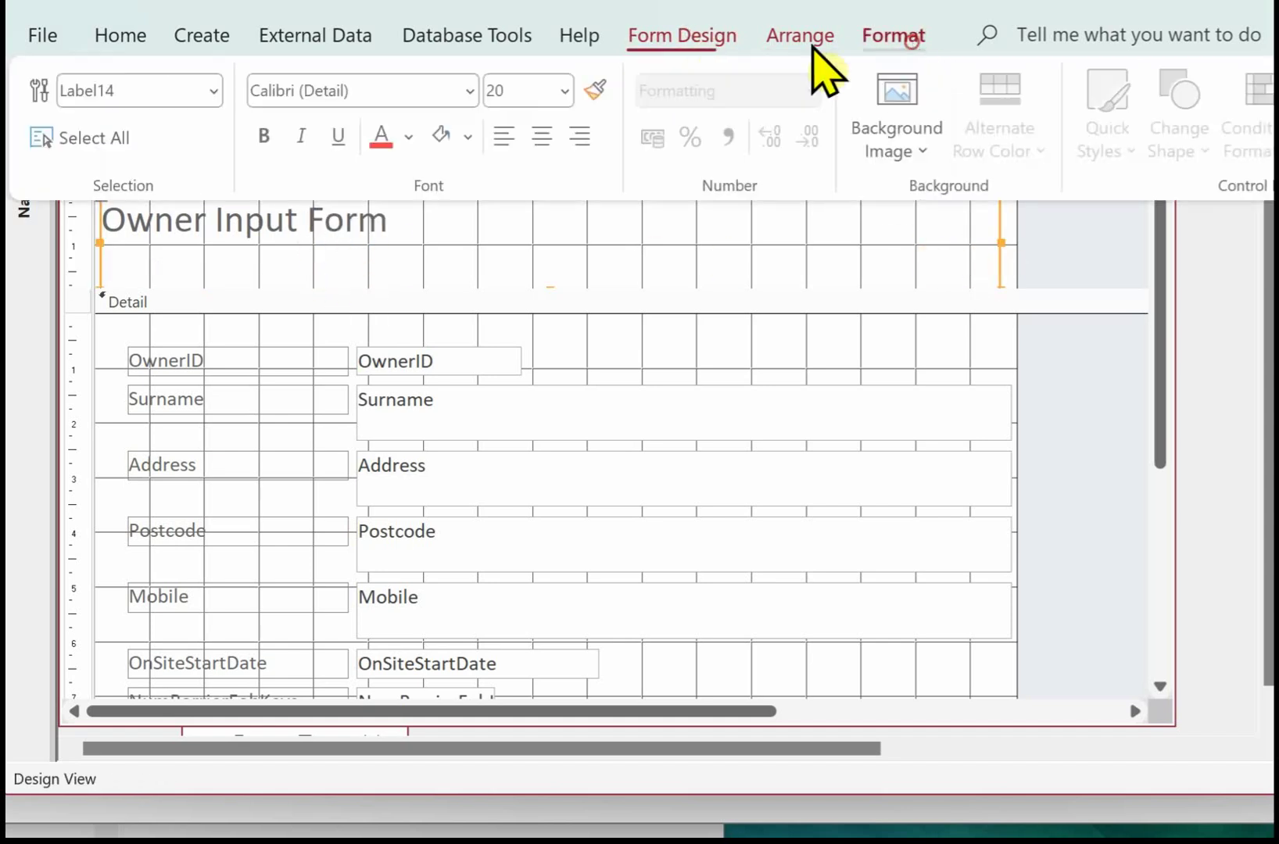
left_click(543, 137)
left_click(335, 366)
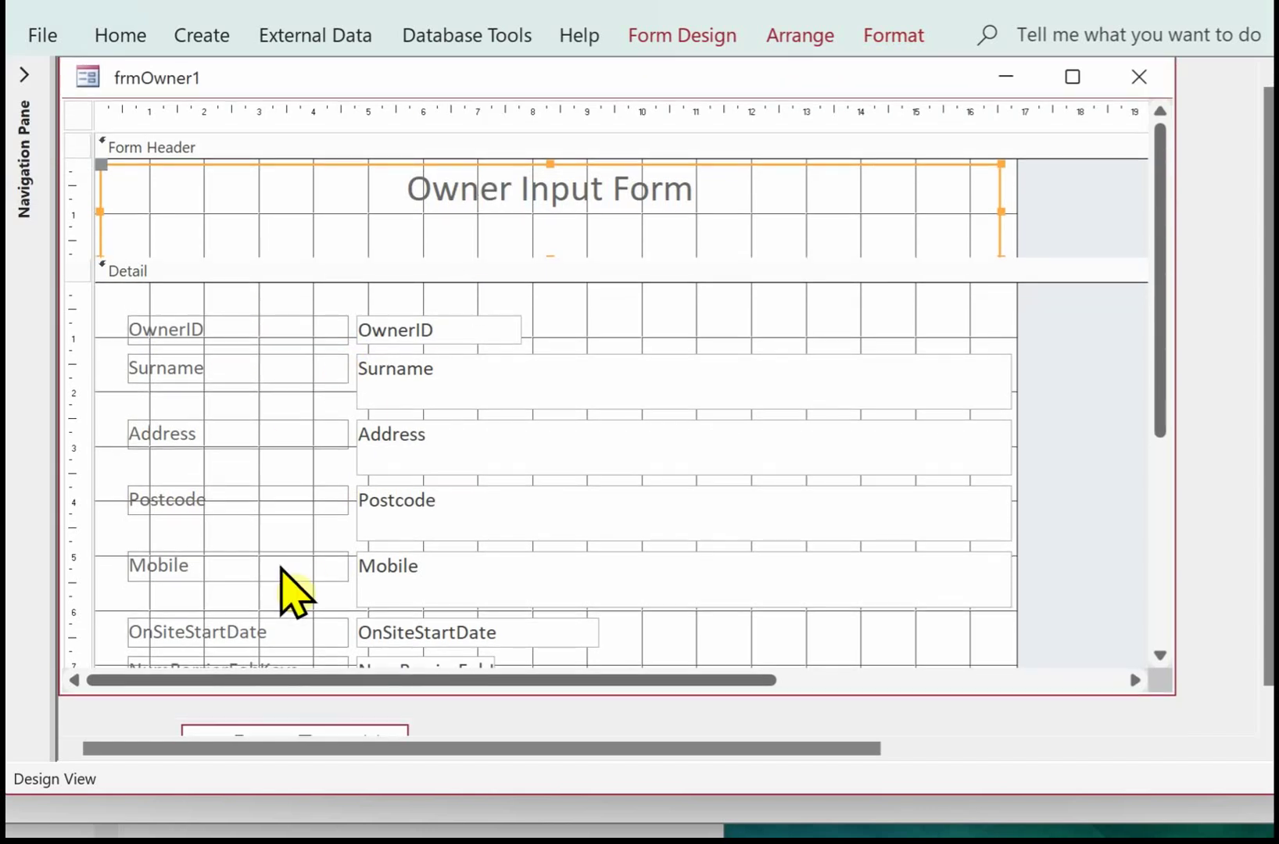
Right-align all the field labels in the Detail section and narrow them together from their left edges
left_click_drag(666, 696, 665, 725)
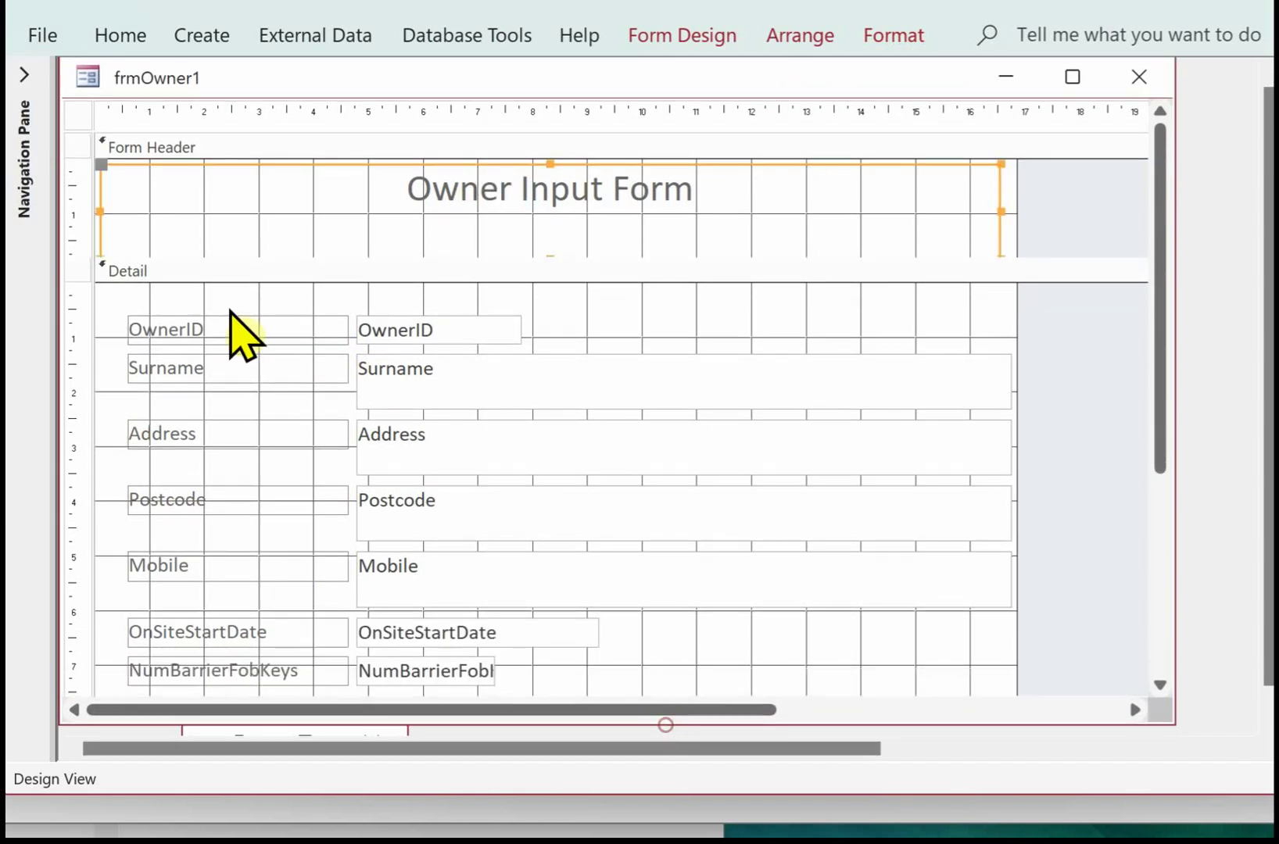
left_click_drag(237, 288, 250, 696)
left_click(894, 35)
left_click(581, 137)
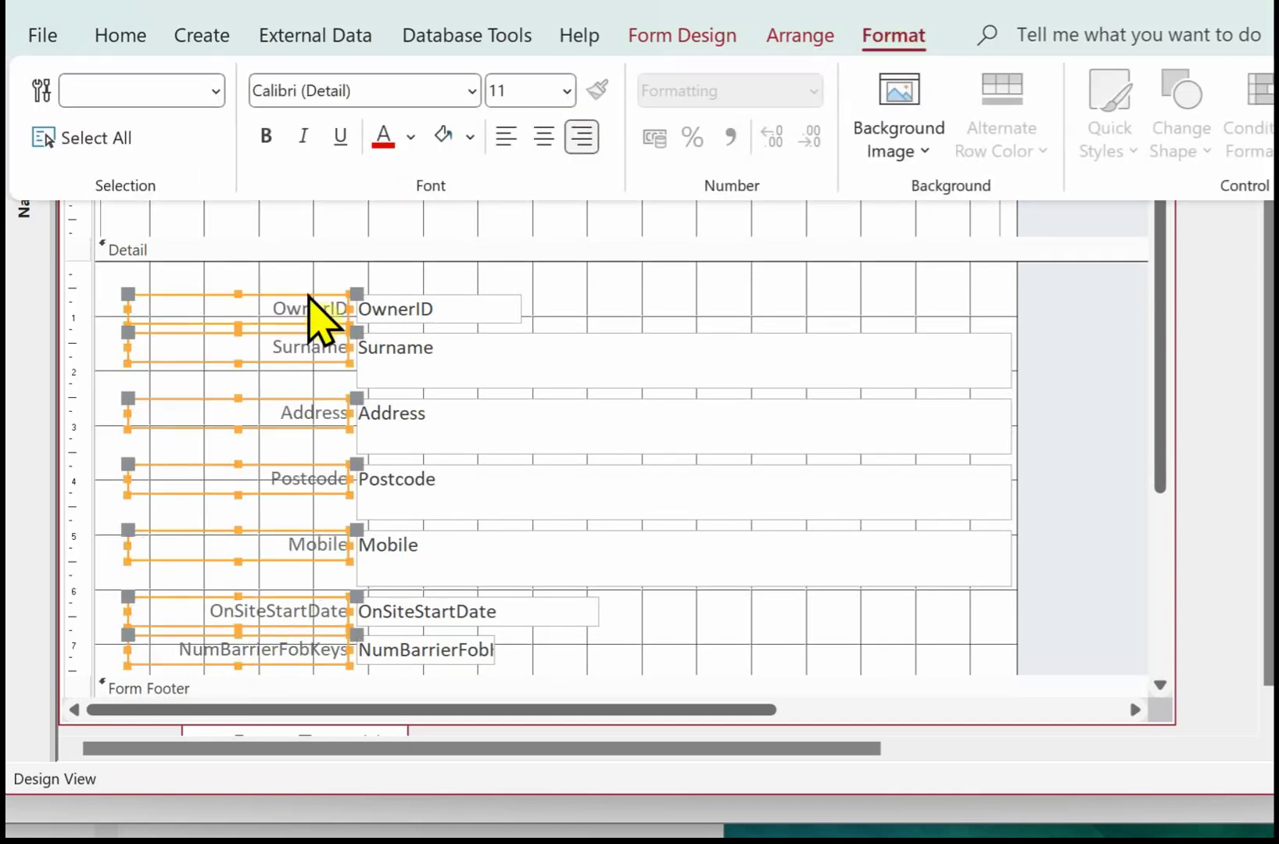
left_click(176, 268)
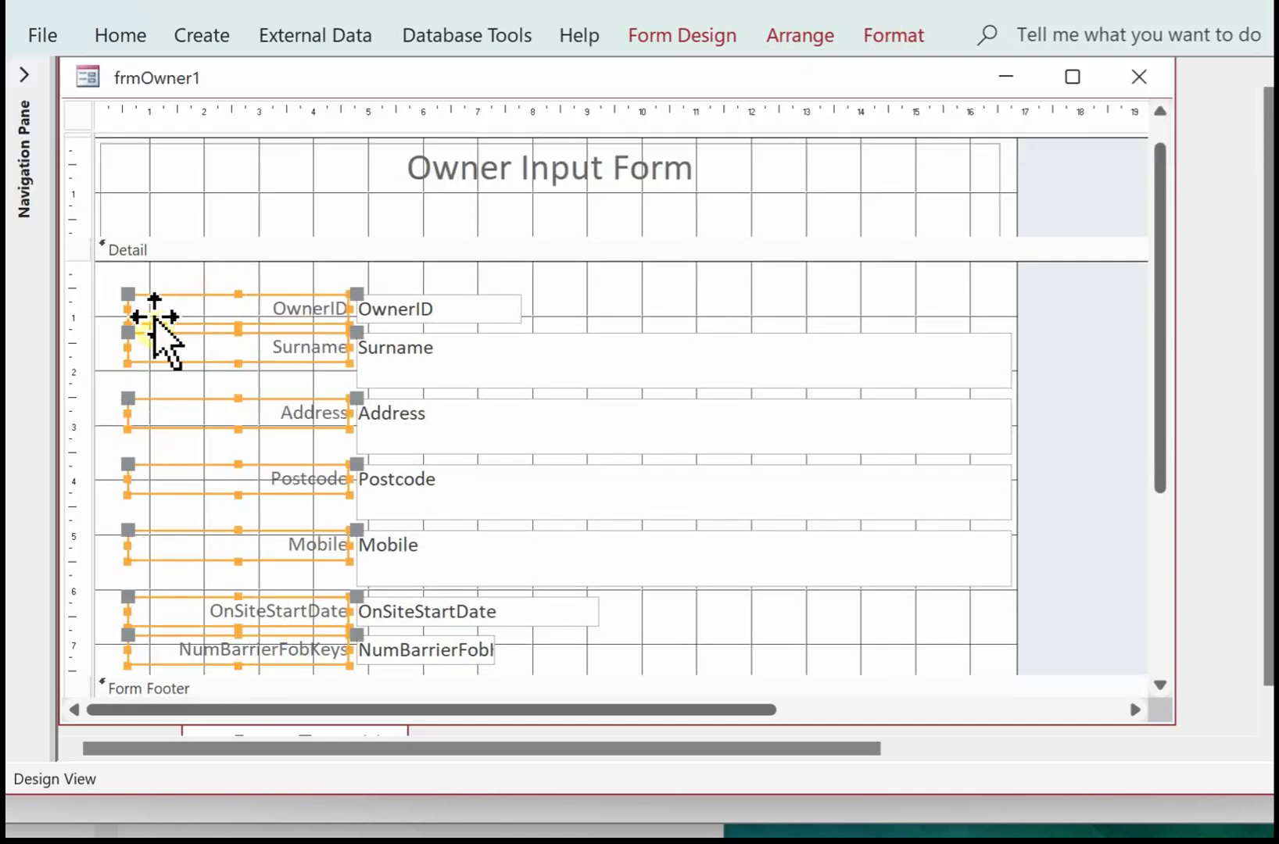
left_click_drag(128, 311, 157, 308)
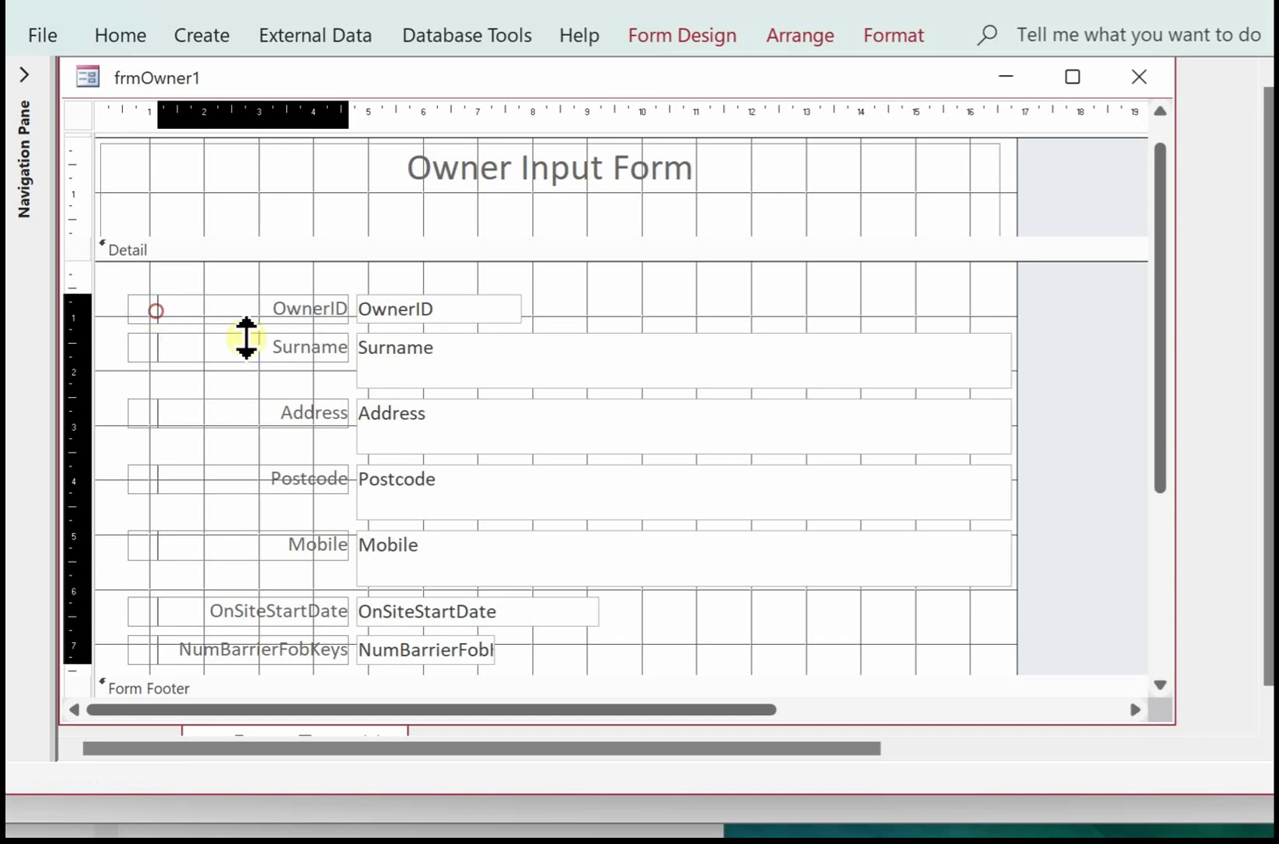
Add spaces to the field labels so they read "Owner ID", "On Site Start Date" and "Num Barrier Fob Keys"
left_click(332, 308)
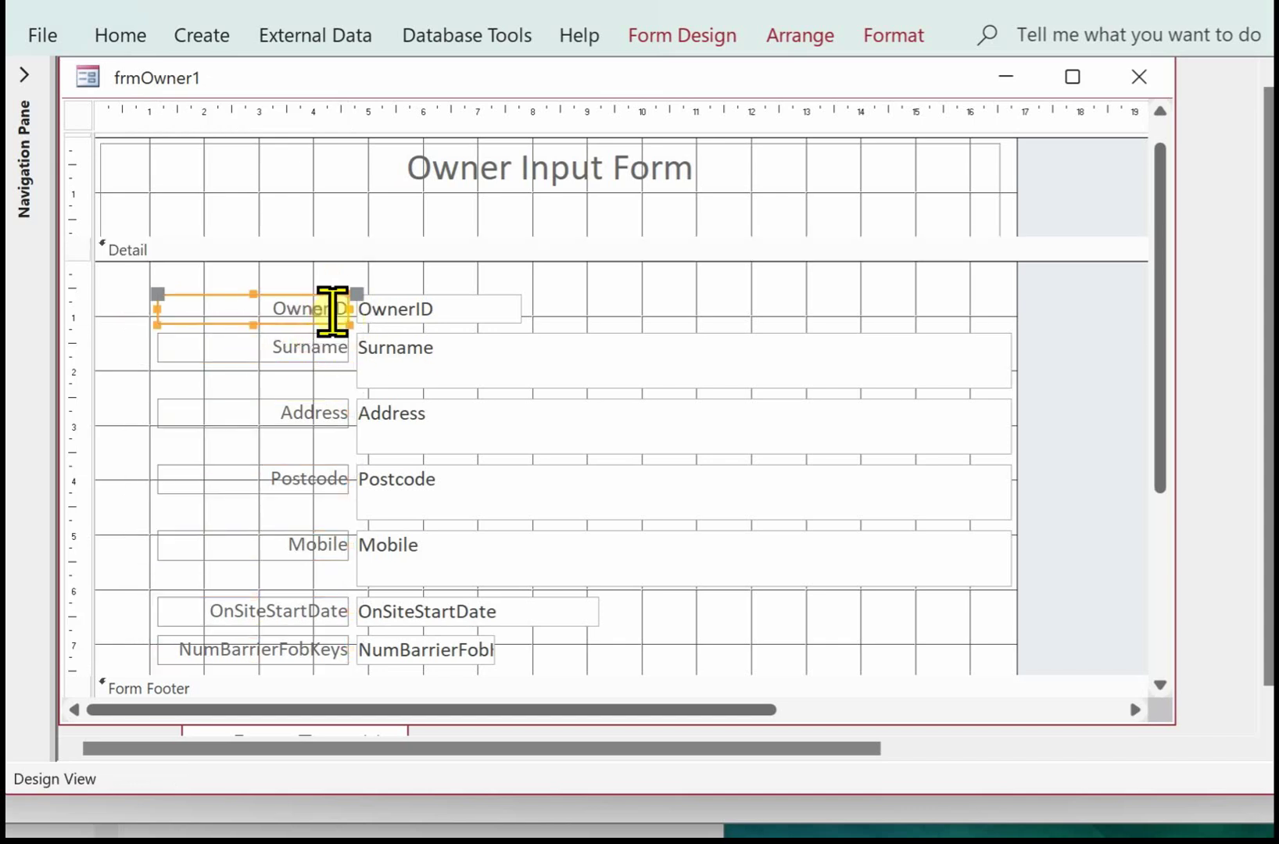
left_click(334, 309)
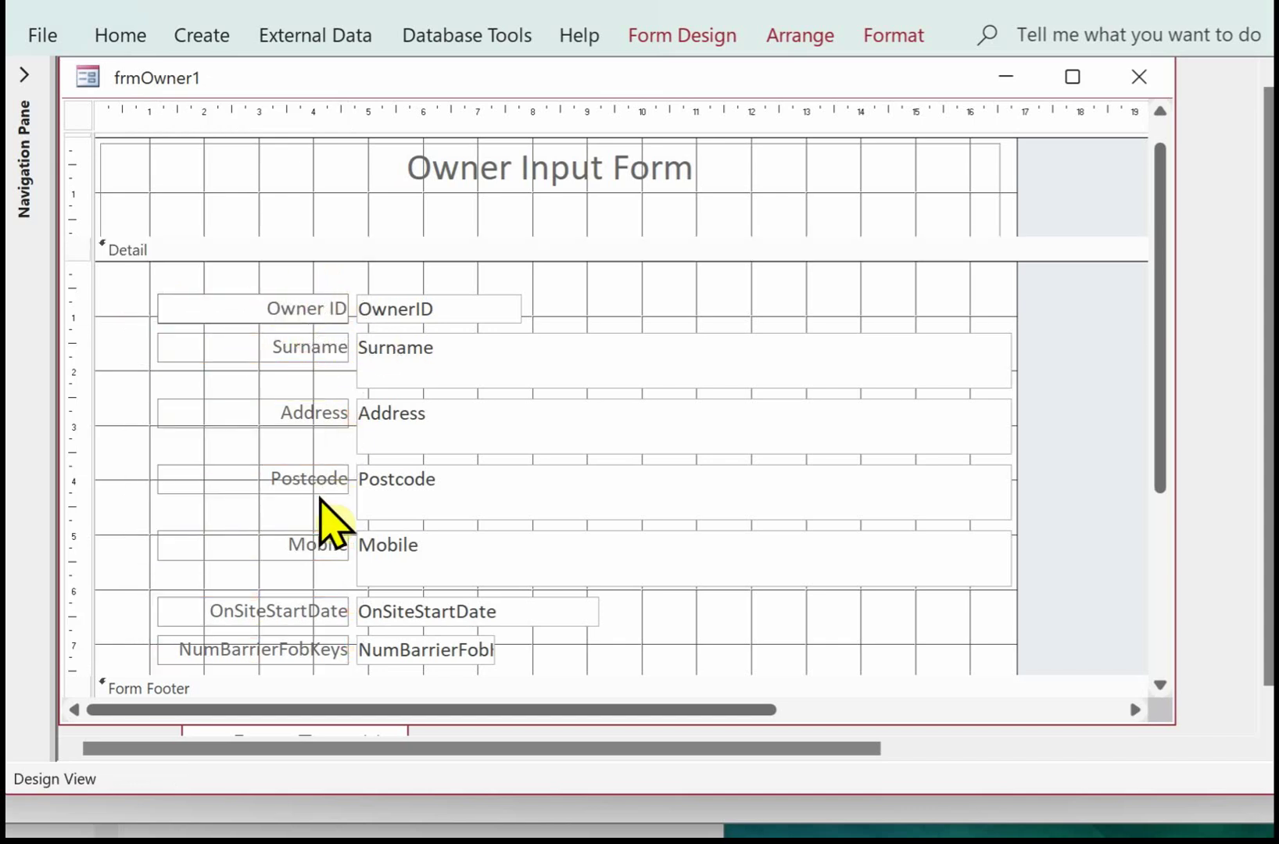
left_click(303, 613)
left_click(236, 610)
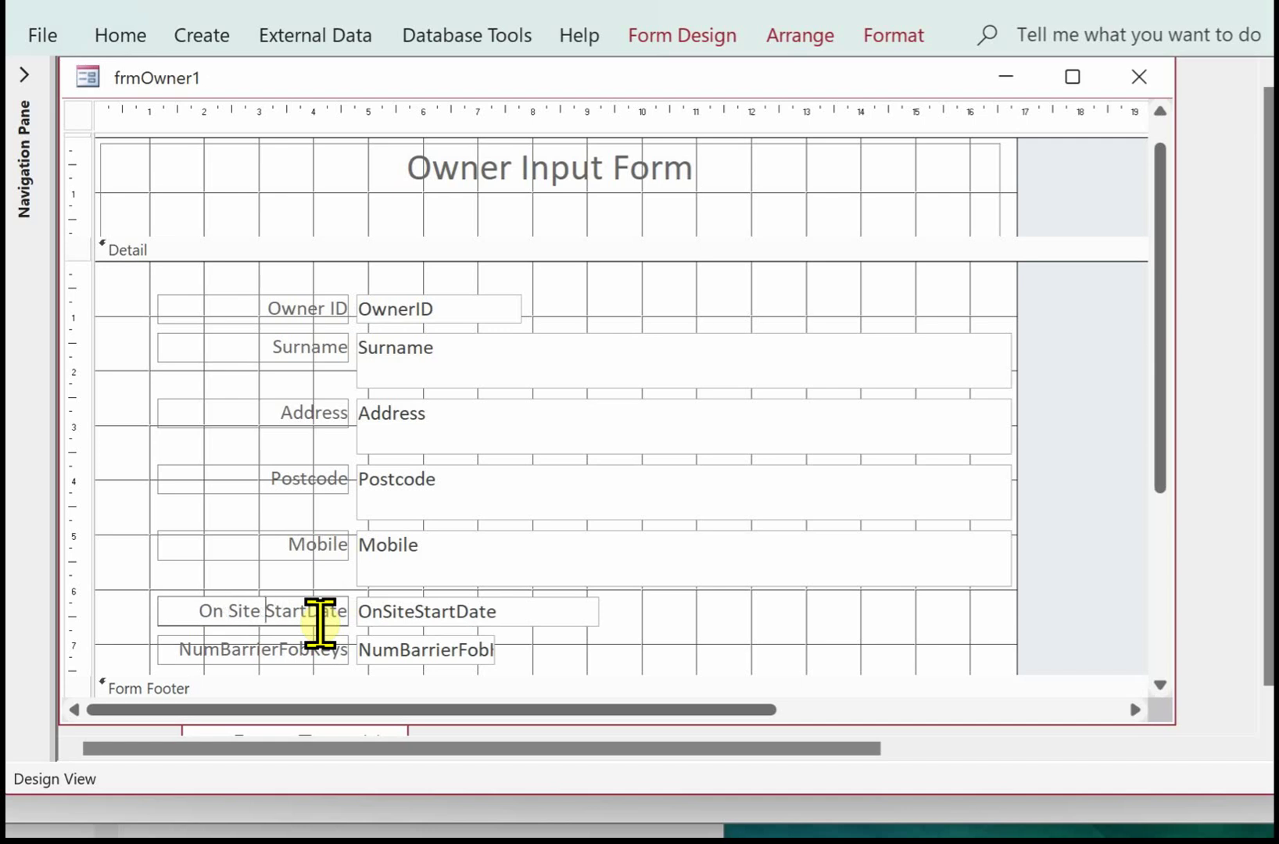
left_click(222, 655)
left_click(221, 656)
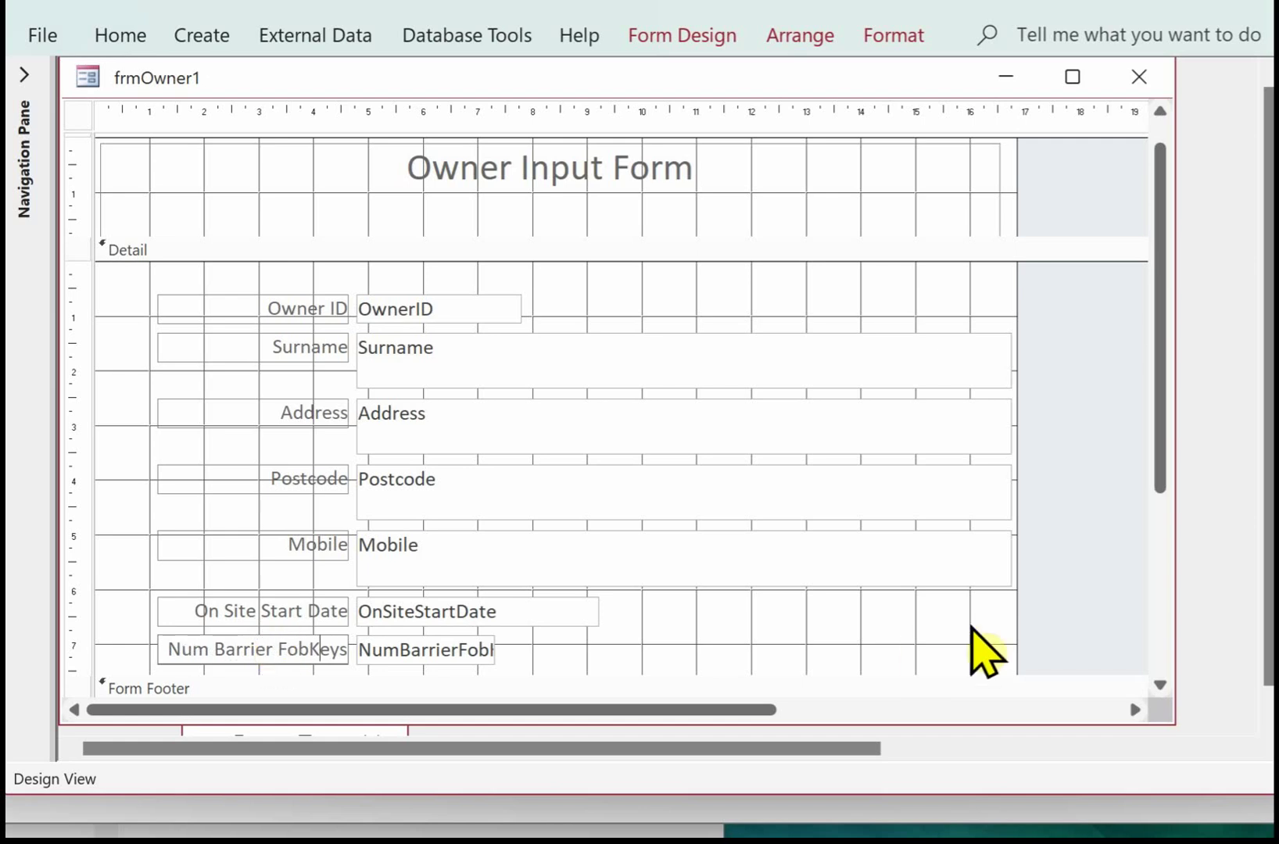
key("Right")
key("Right")
key("Right")
Reduce the Surname, Address, Postcode and Mobile text boxes to a single-line height
left_click(745, 362)
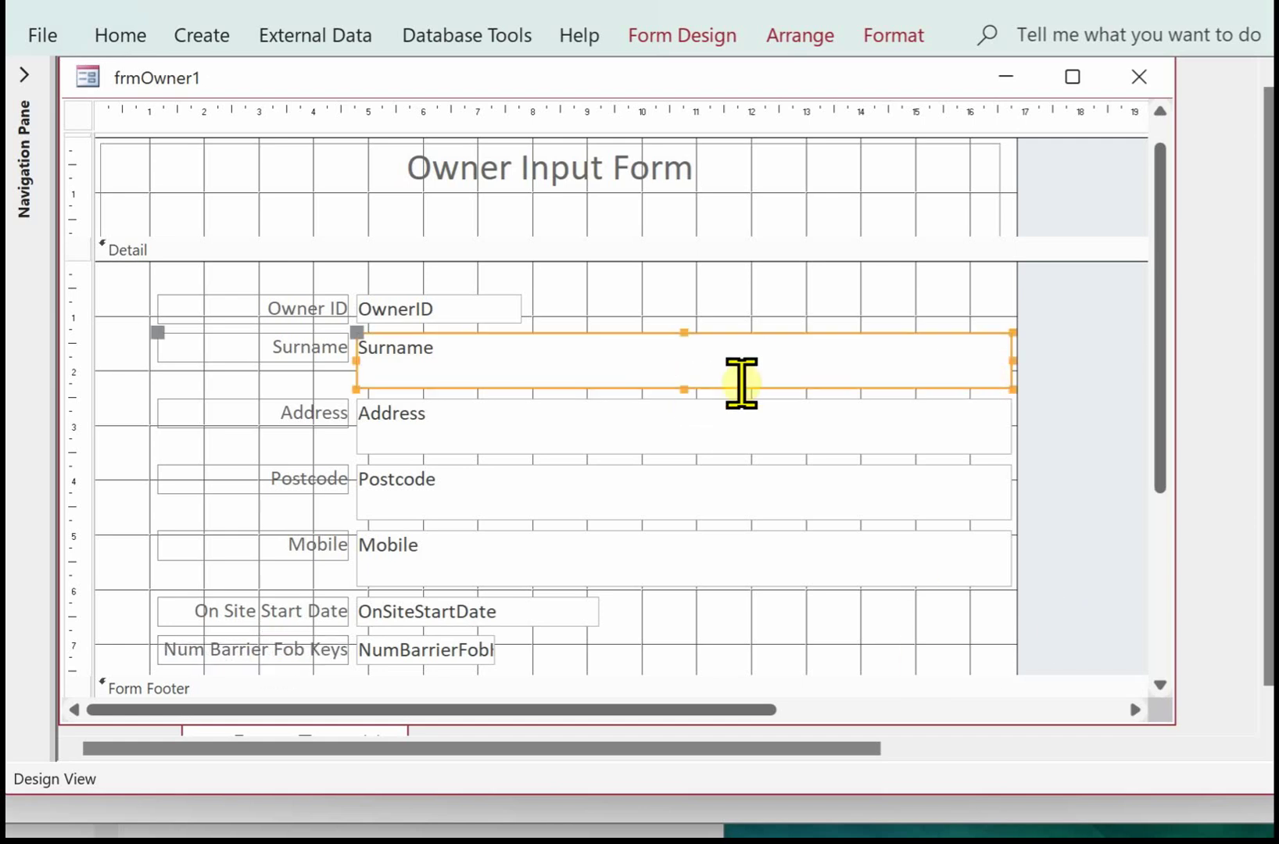
left_click_drag(1013, 389, 1016, 364)
left_click(477, 437)
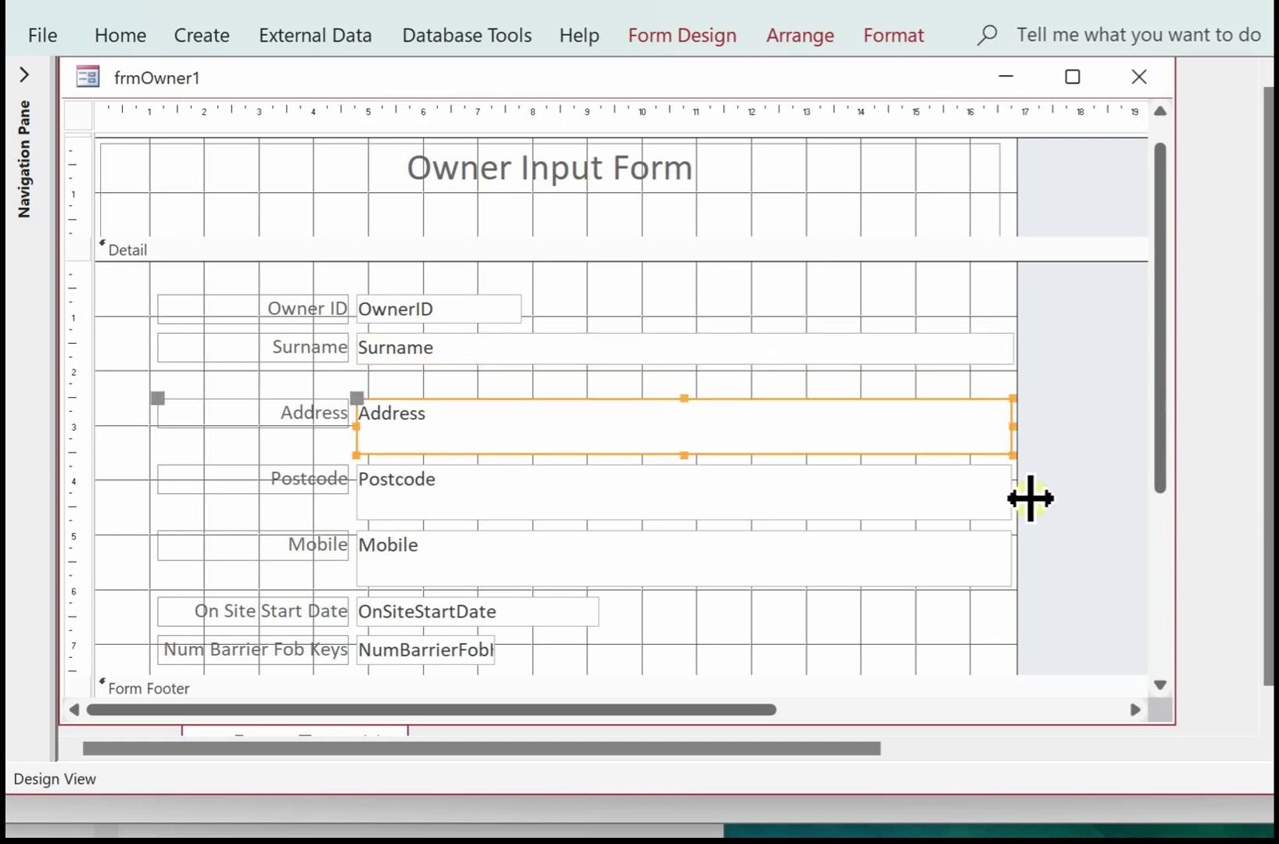
left_click_drag(1010, 443, 1011, 429)
left_click(931, 507)
left_click_drag(1012, 519, 986, 495)
left_click(774, 580)
left_click_drag(1011, 585, 1002, 562)
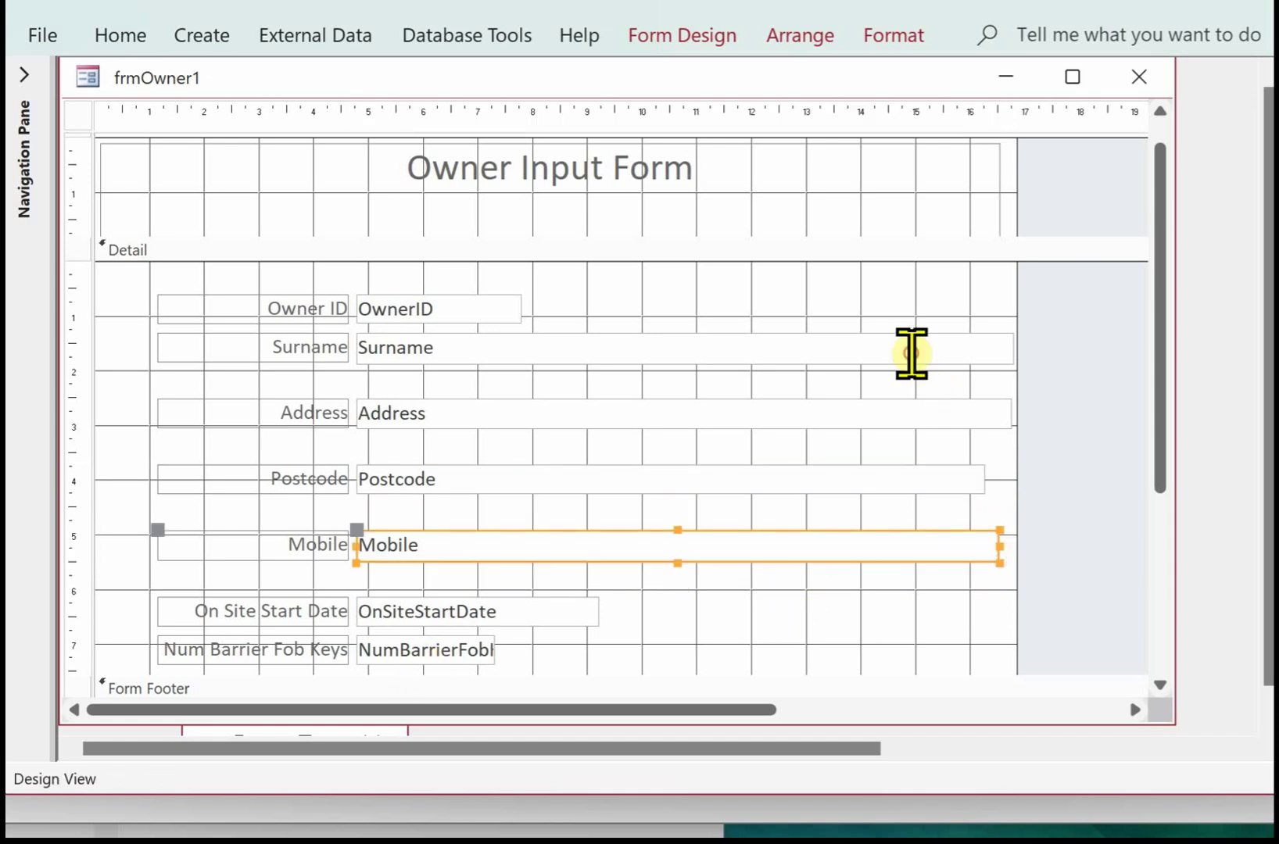
Narrow the Surname, Address, Postcode, Mobile, OnSiteStartDate and NumBarrierFobKeys text boxes to suit their contents, keeping Address the widest
left_click(950, 355)
left_click_drag(1011, 356, 610, 353)
left_click_drag(1008, 417, 773, 414)
left_click_drag(983, 480, 512, 505)
left_click_drag(998, 546, 517, 556)
left_click(598, 616)
left_click_drag(602, 616, 443, 652)
left_click(478, 652)
Move all Detail labels and text boxes together to the right so they sit roughly centred beneath the title
left_click_drag(239, 276, 469, 670)
key("Right")
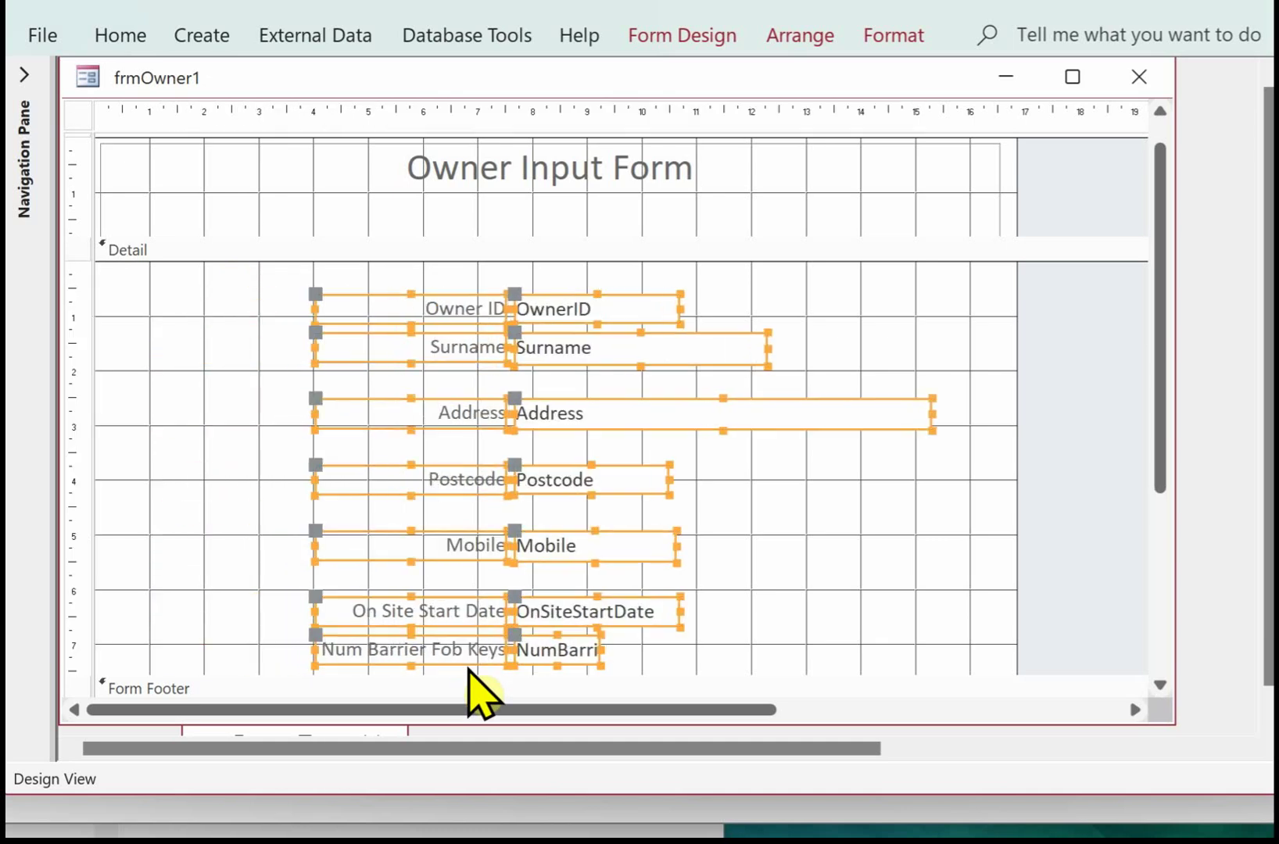
key("Right")
key("Right")
key("Right")
key("Right")
key("Right")
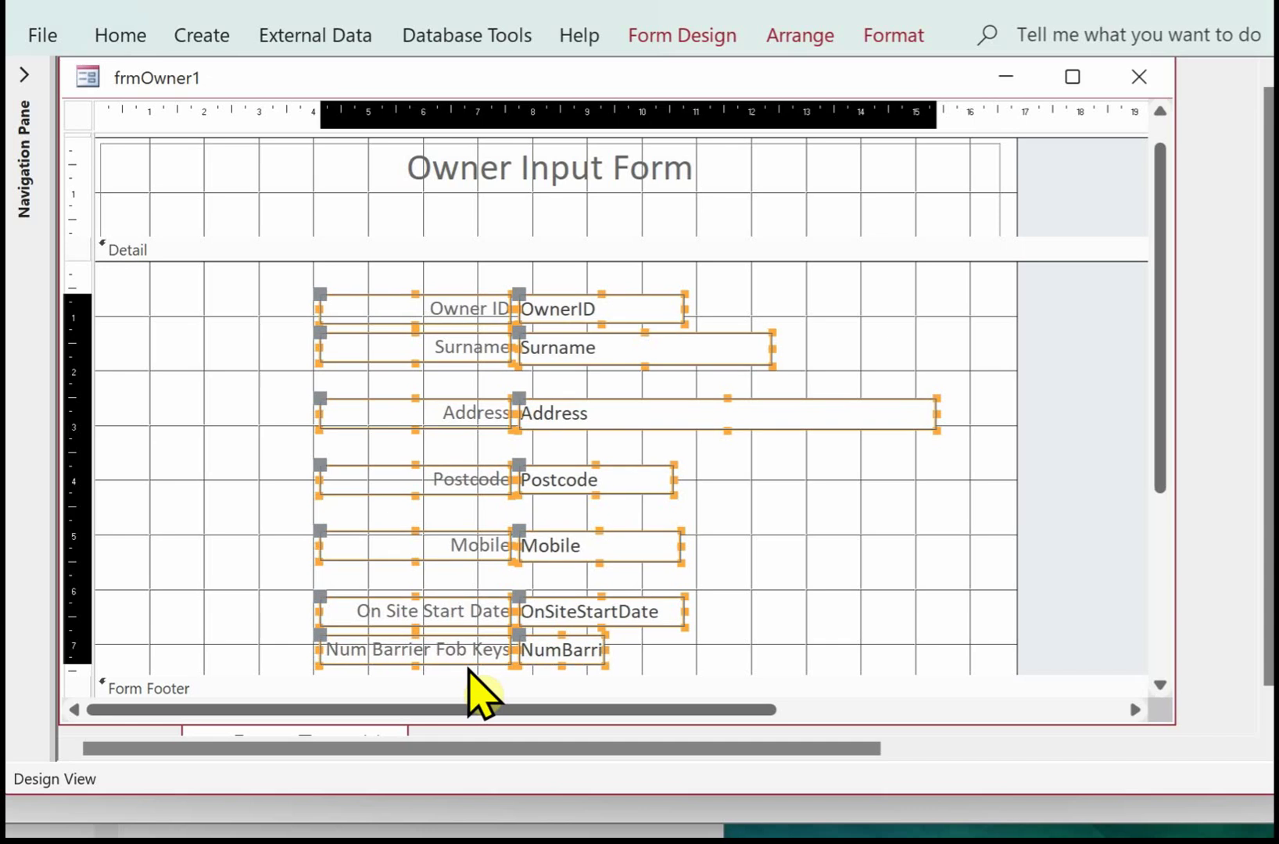
left_click(873, 578)
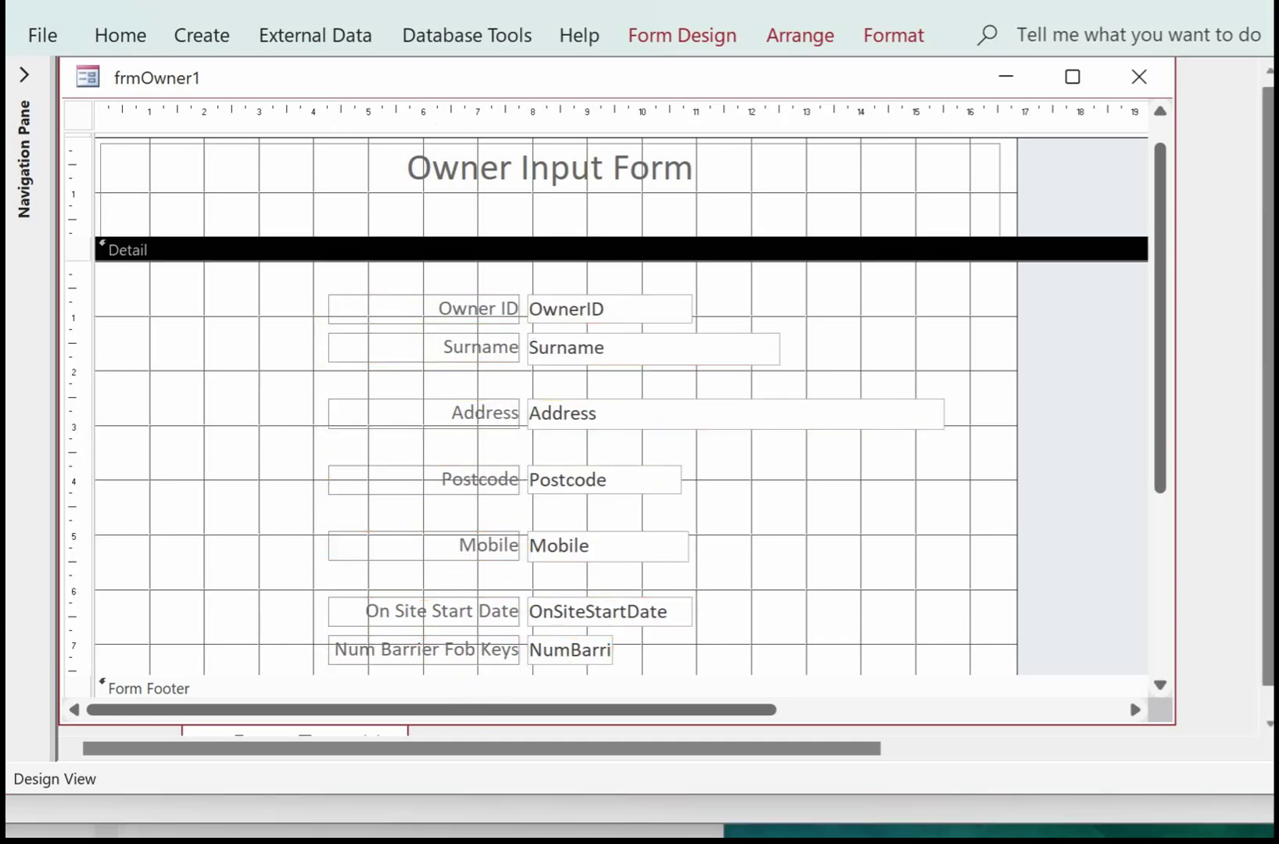
Set the whole form's Data Entry property to Yes
left_click_drag(1273, 364, 817, 359)
left_click(1008, 174)
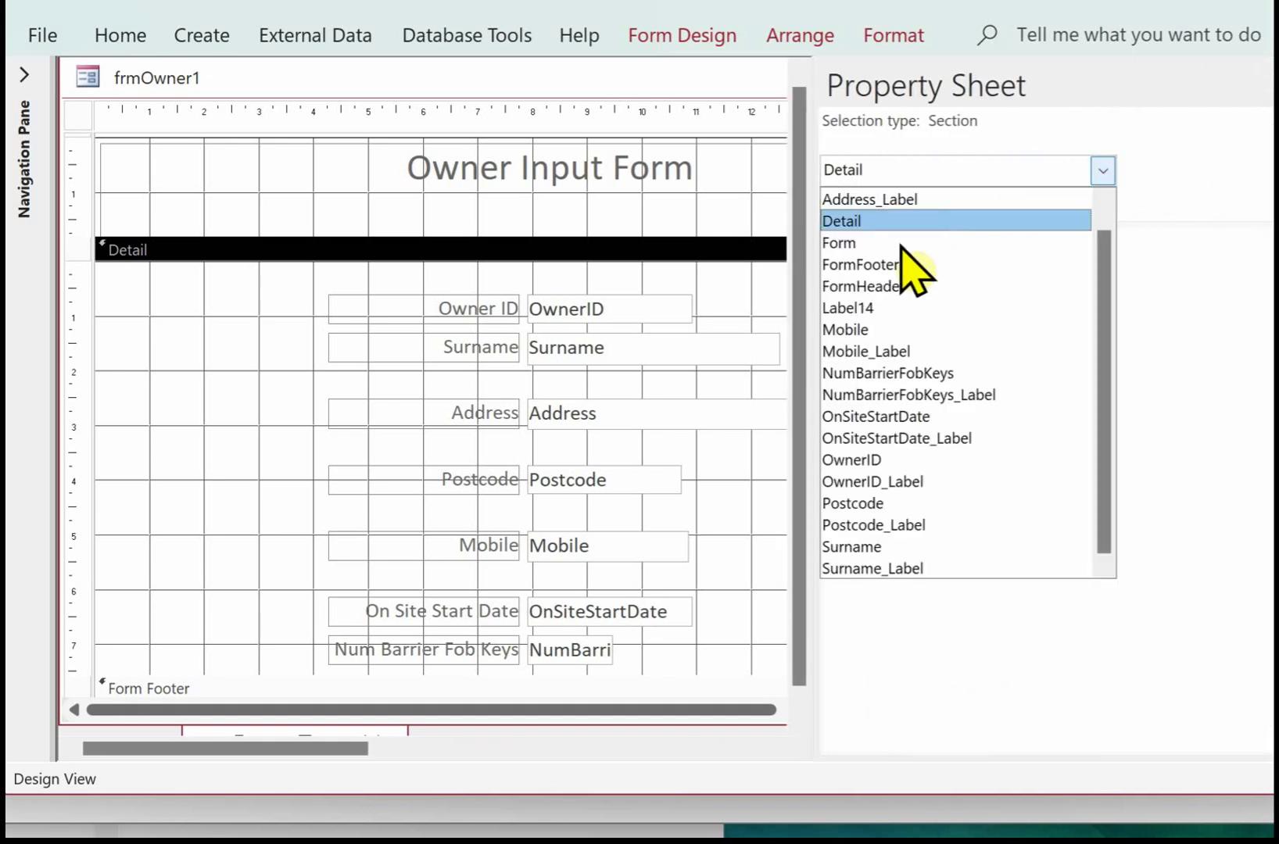
left_click(911, 244)
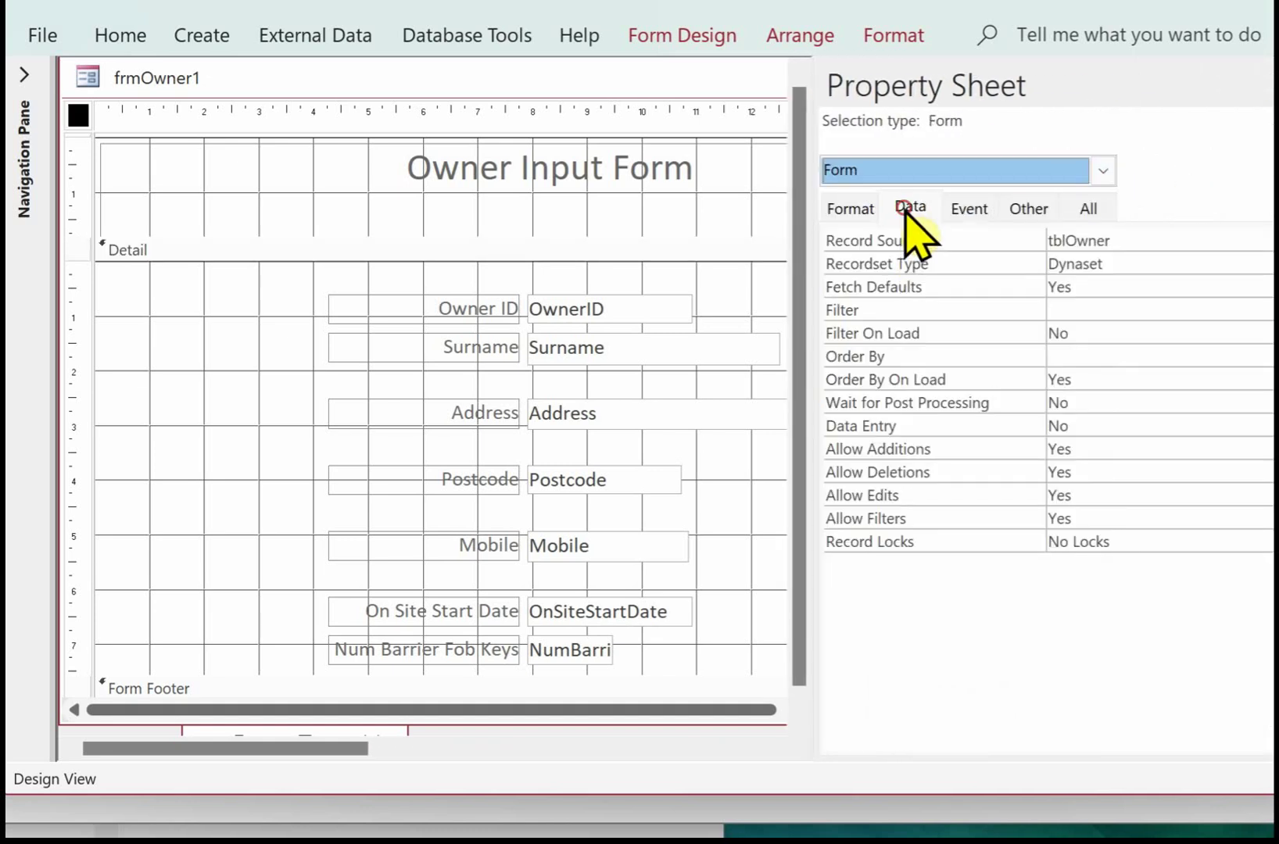
left_click(907, 213)
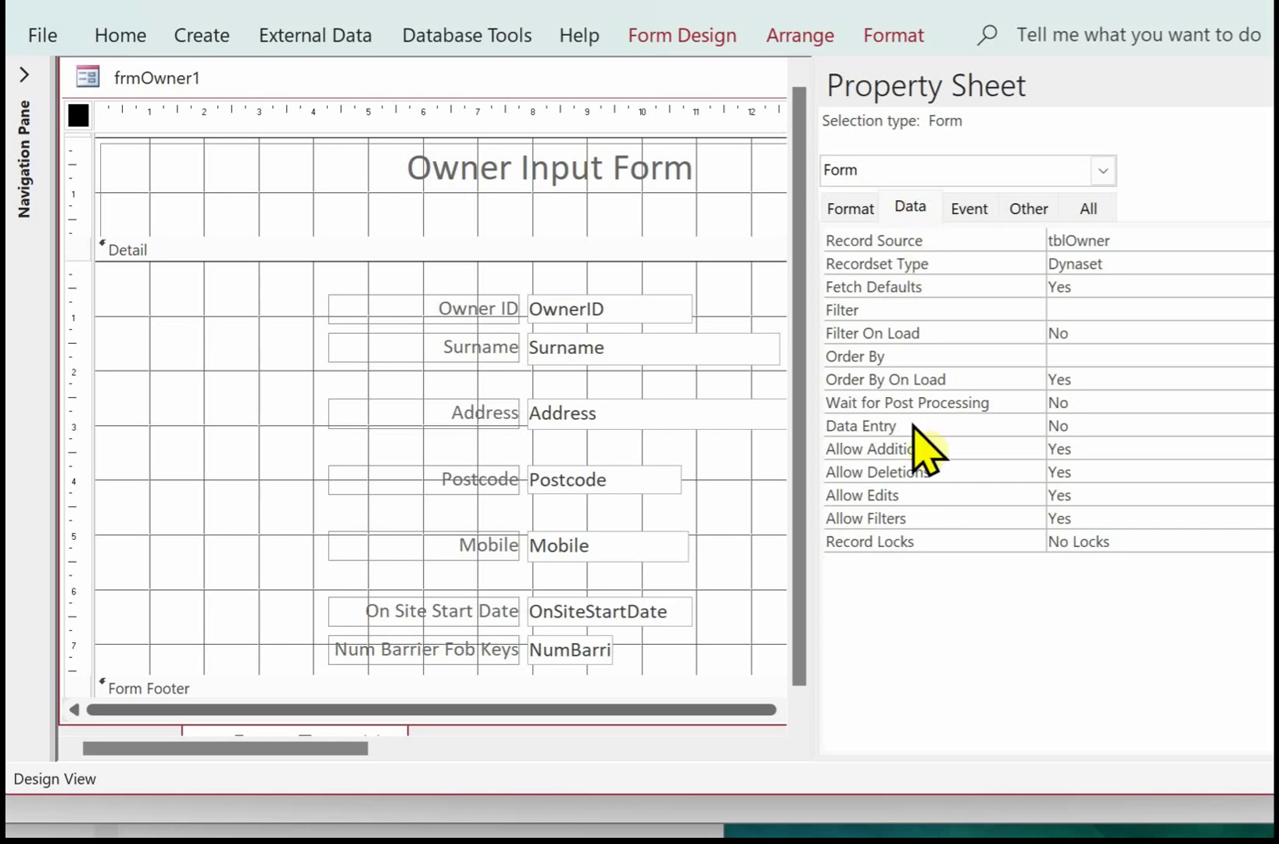
left_click(1104, 427)
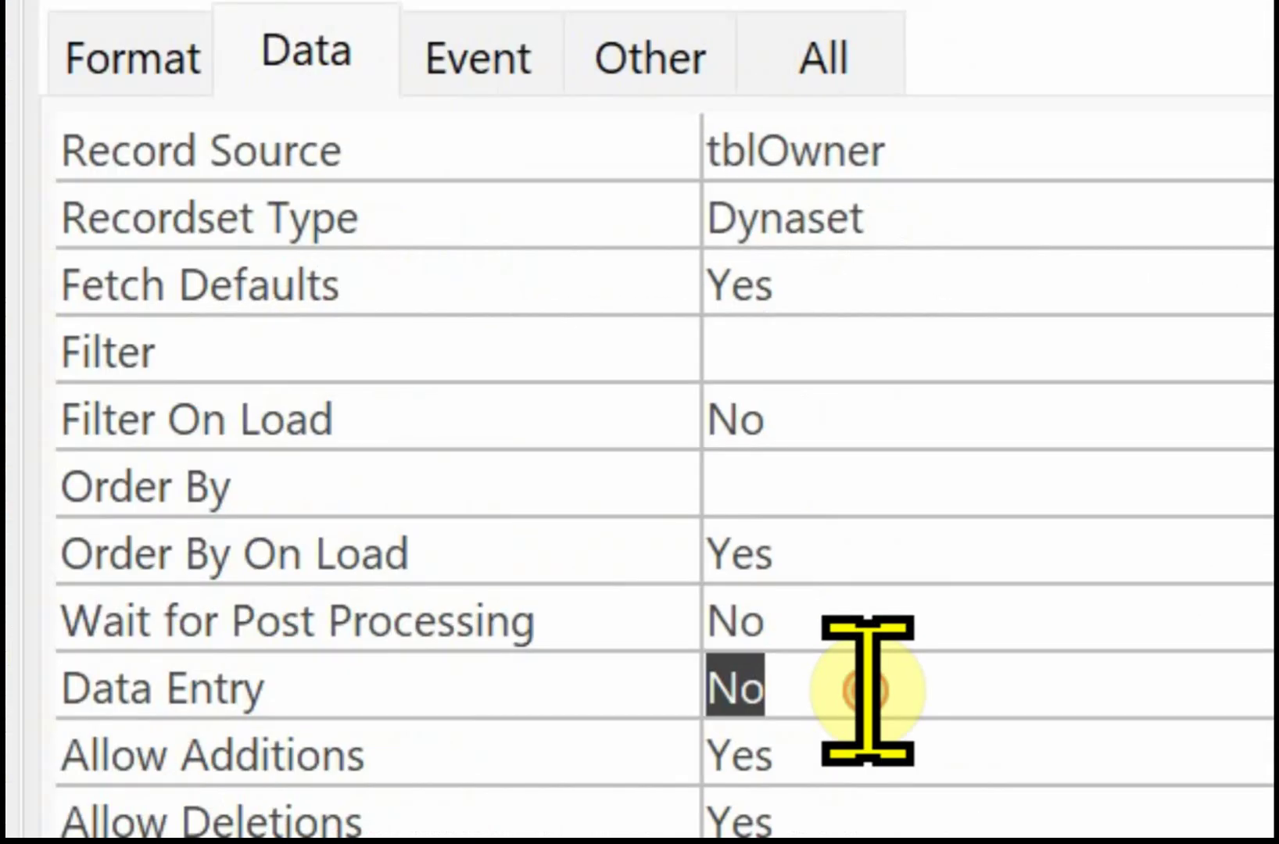
left_click(1104, 427)
double_click(870, 694)
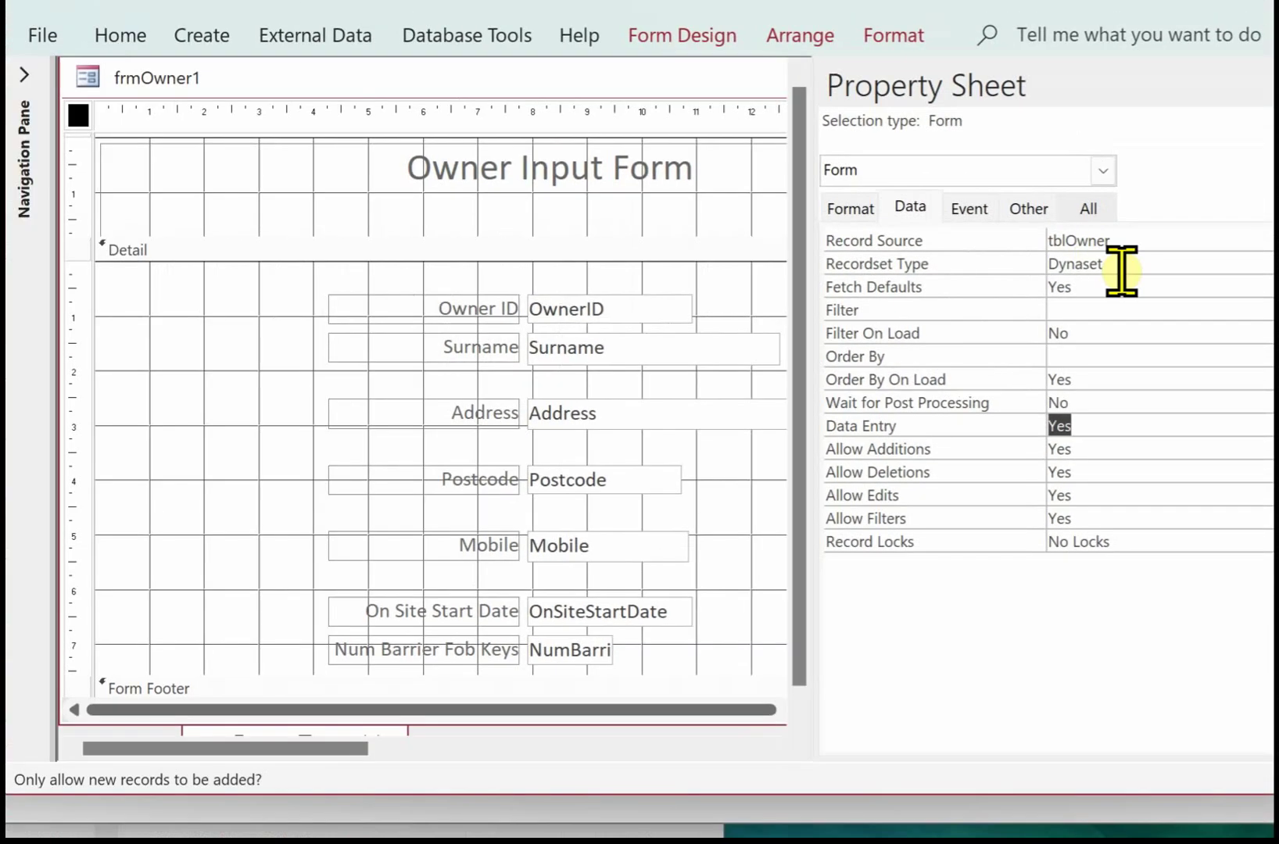
Turn off the form's record selectors by setting Record Selectors to No
left_click(1089, 208)
scroll(1120, 723, "down", 15)
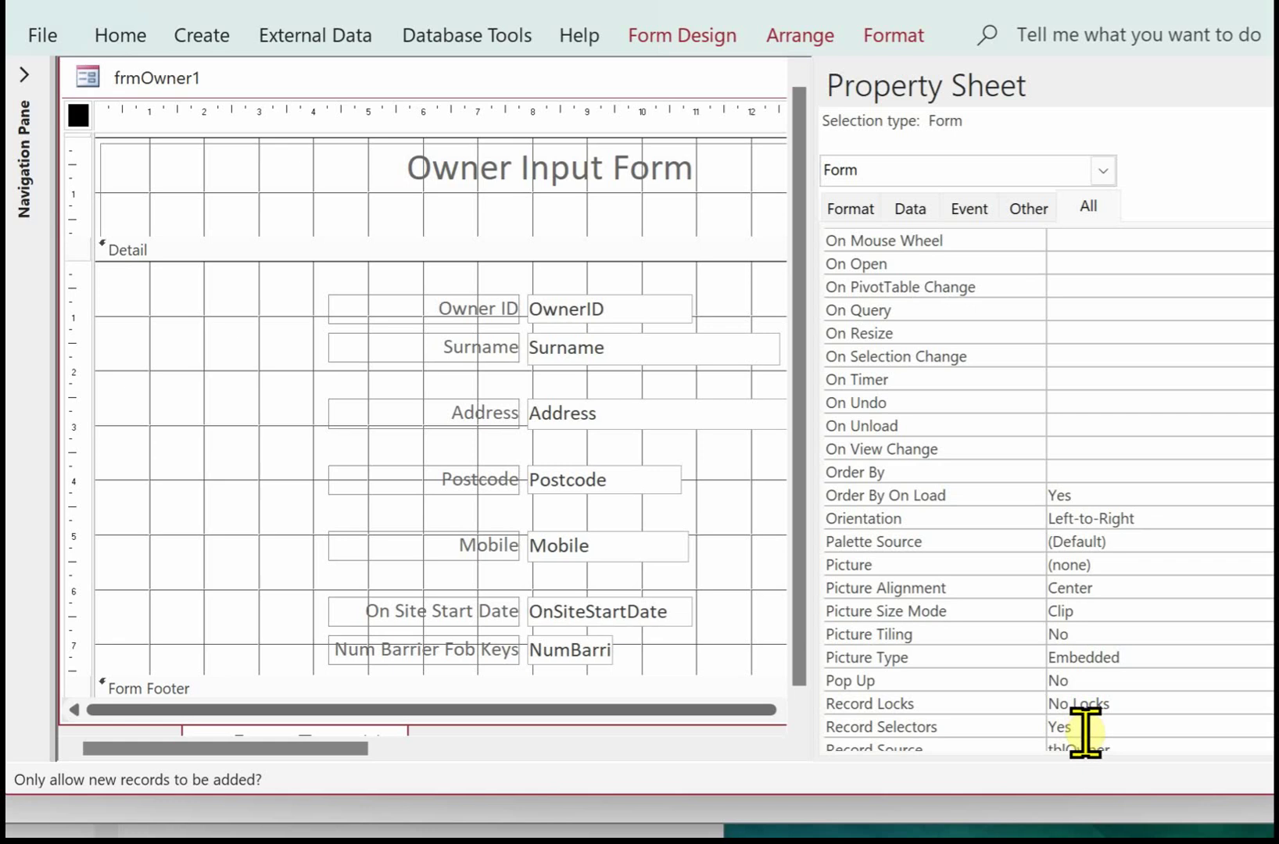
scroll(880, 623, "down", 2)
left_click(1091, 585)
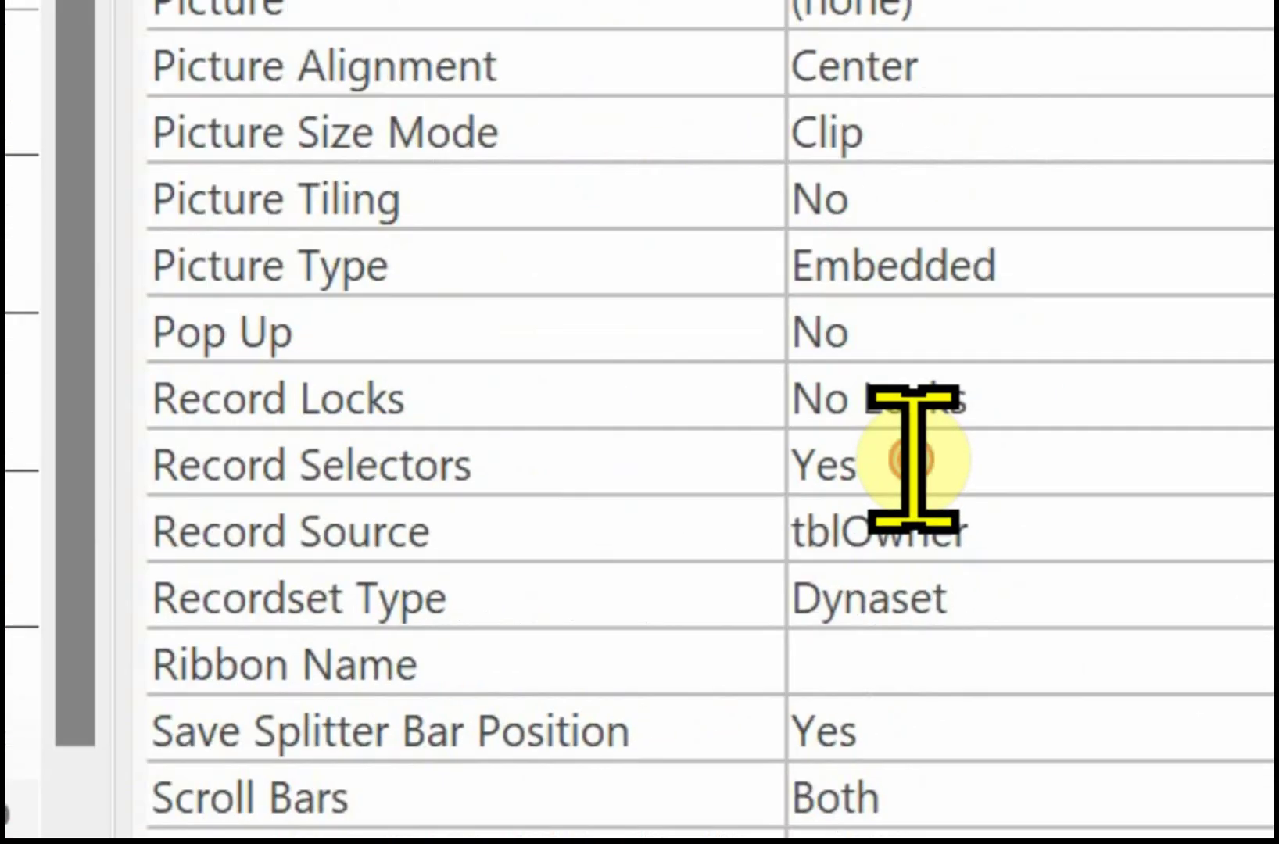
double_click(909, 458)
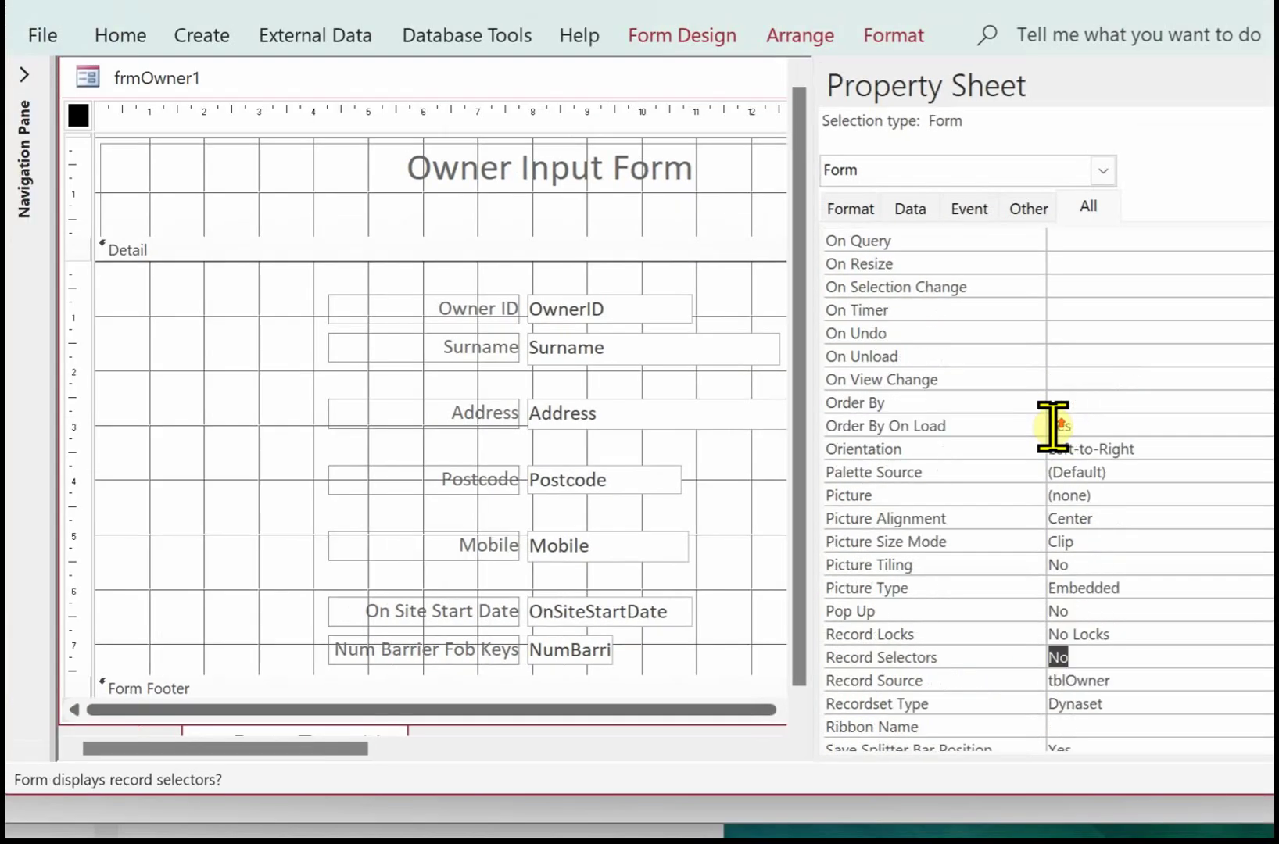
Set the form's Navigation Buttons property to No and its Scroll Bars property to Neither
scroll(973, 168, "up", 6)
scroll(1053, 427, "up", 7)
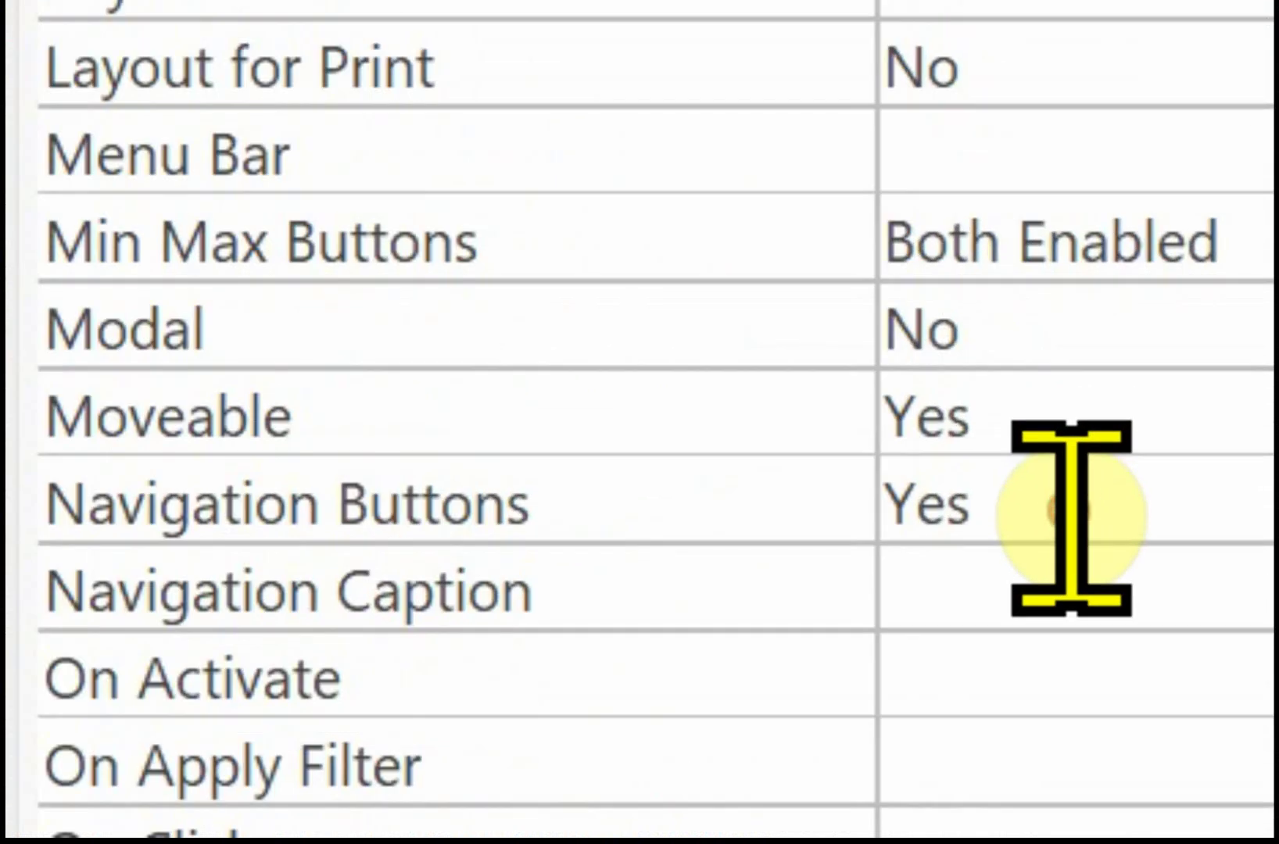
double_click(1092, 412)
scroll(977, 422, "down", 18)
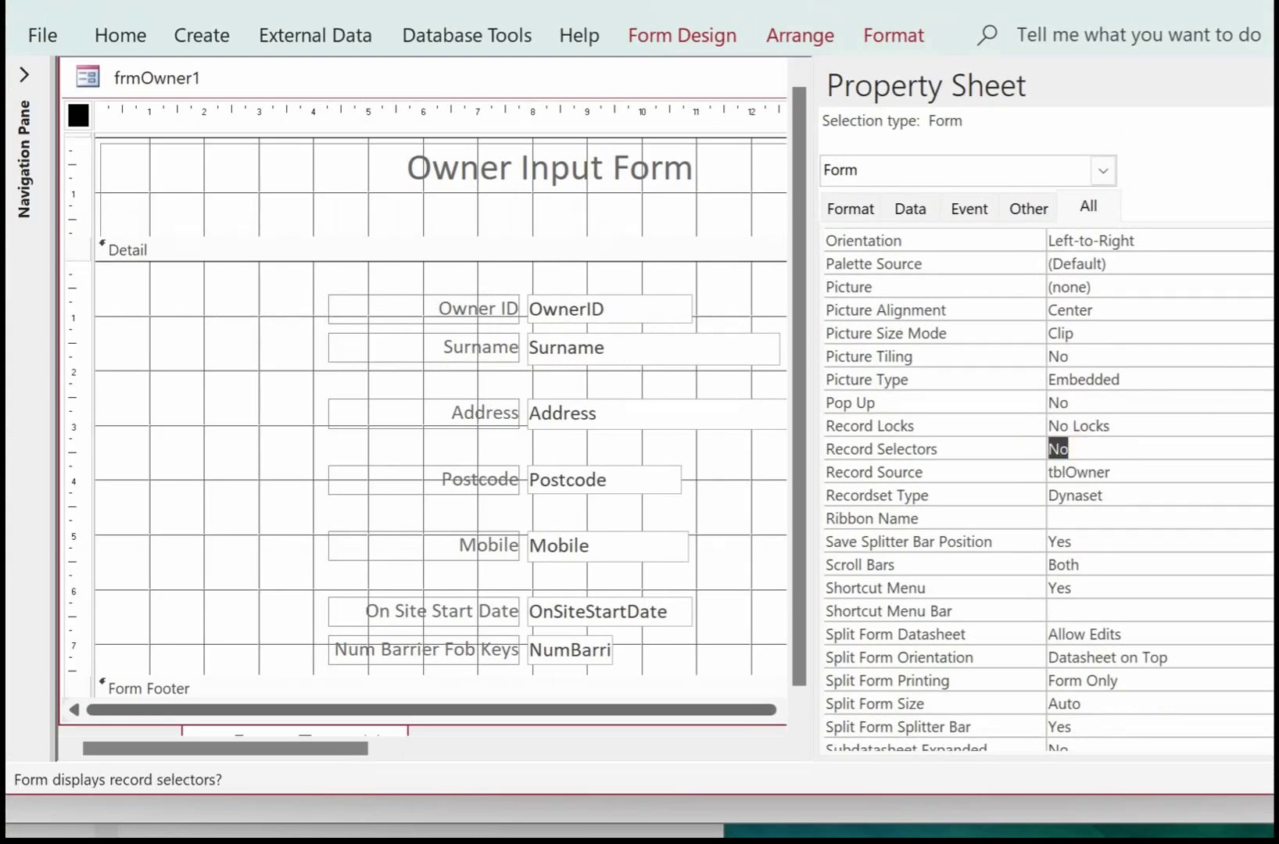
key("F4")
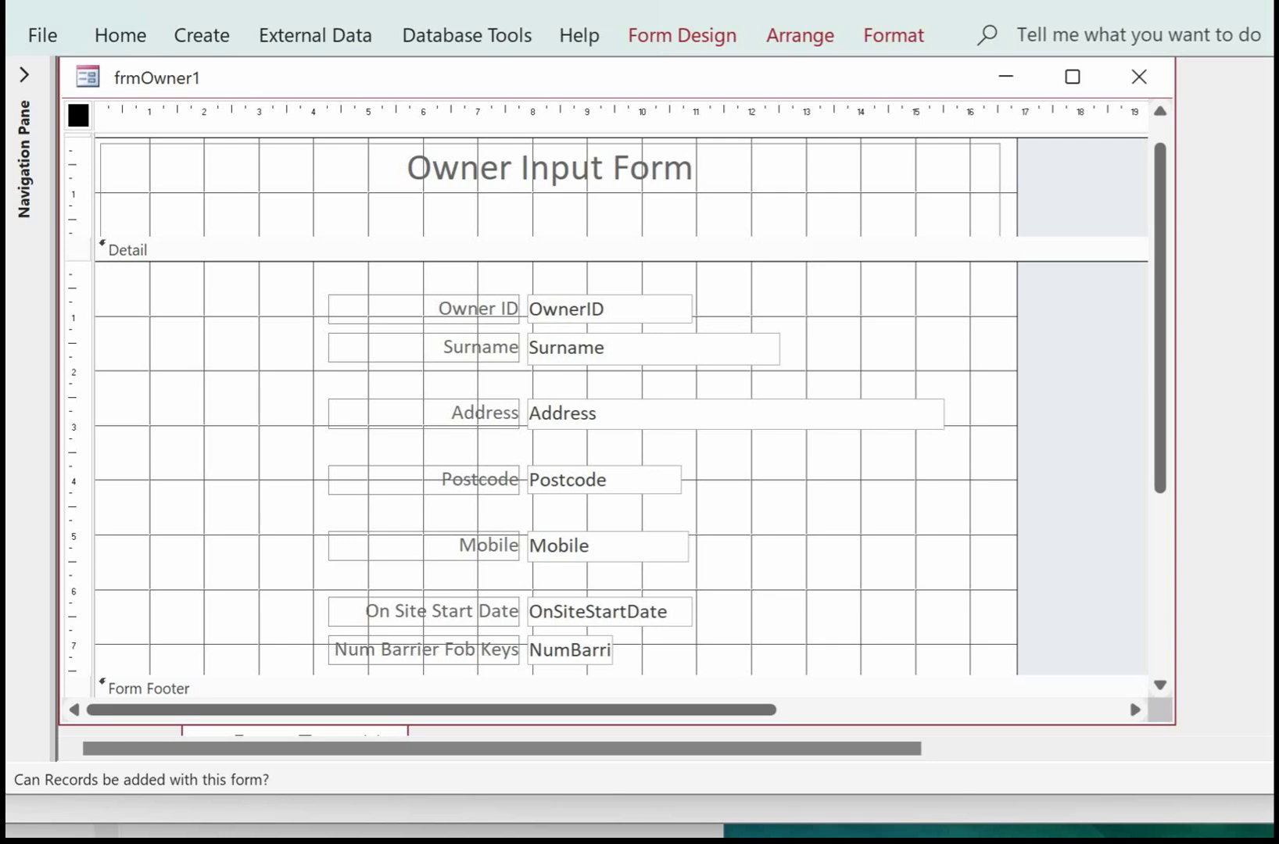
key("F4")
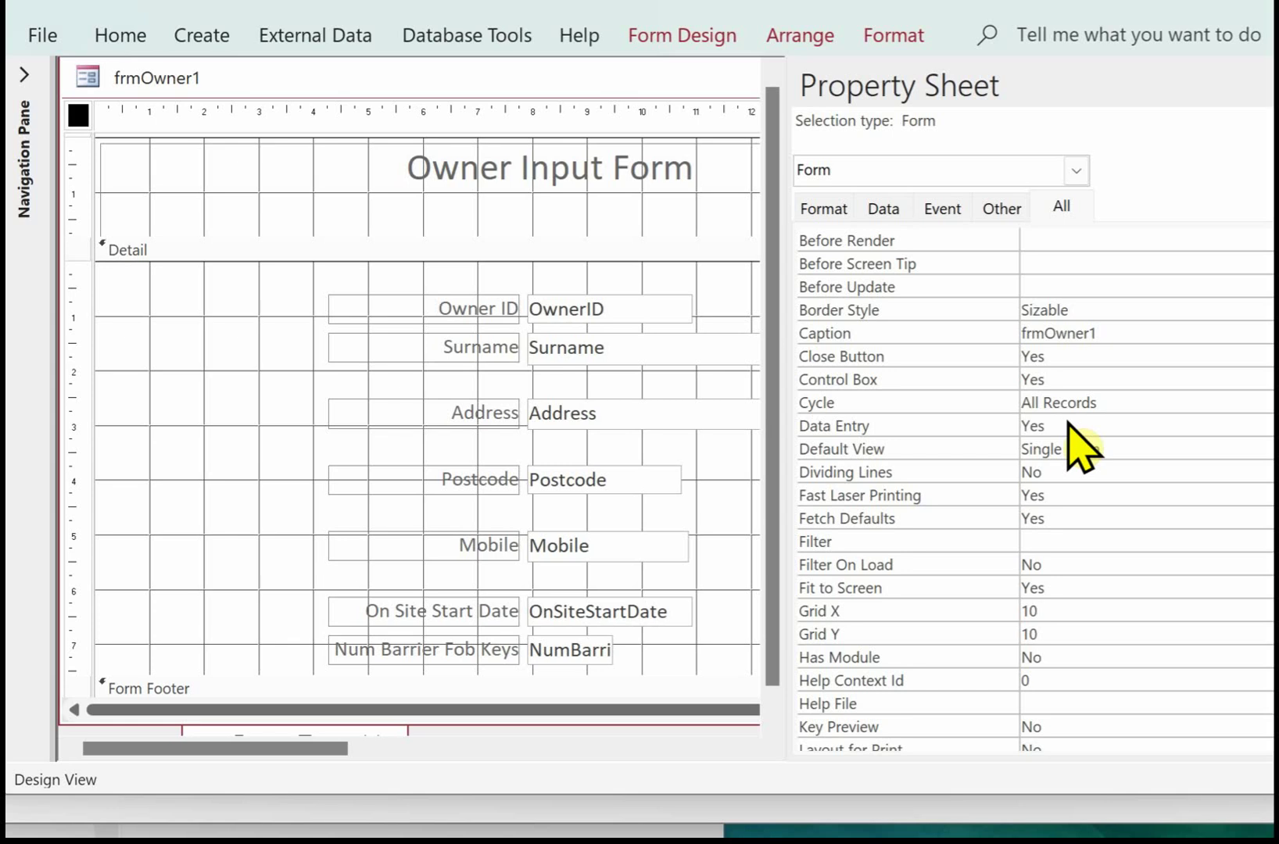
scroll(1070, 426, "down", 4)
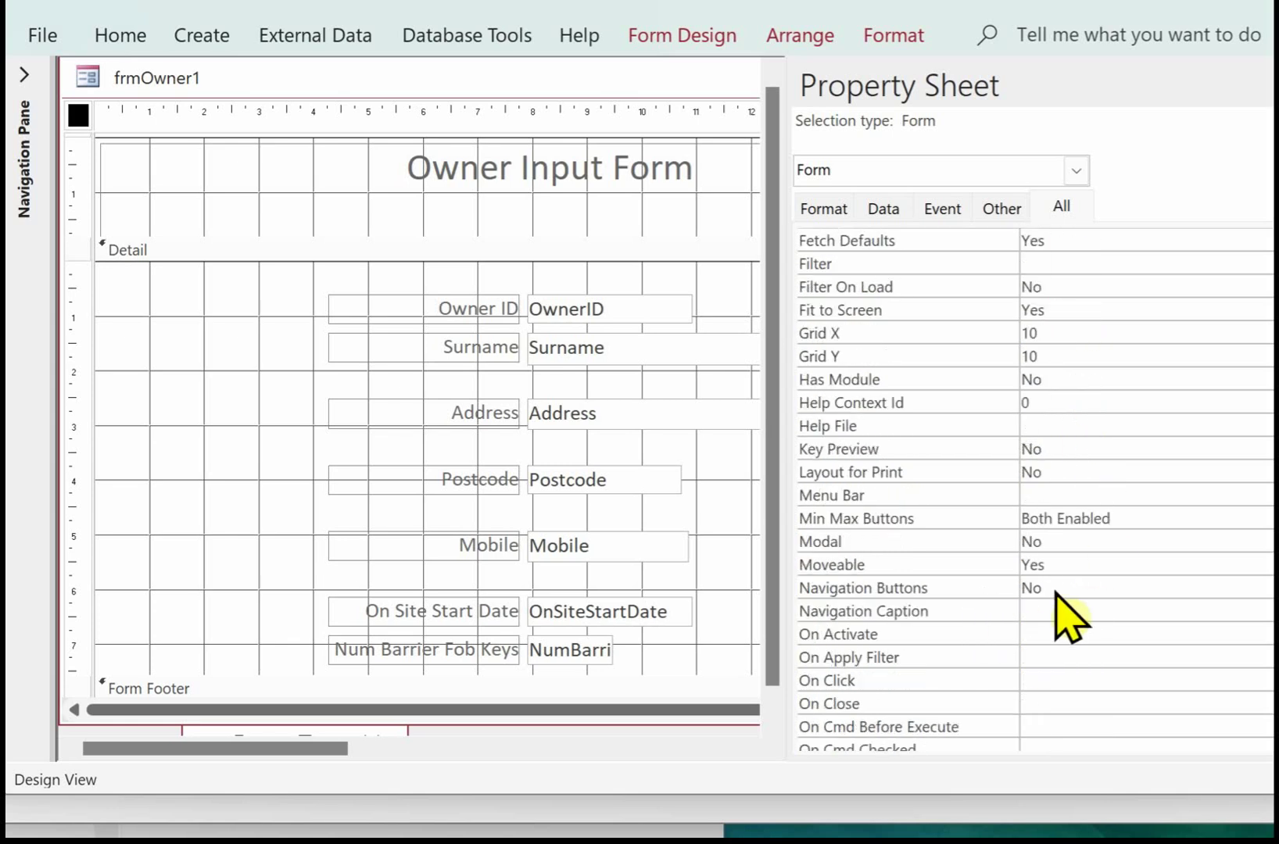
scroll(1060, 594, "down", 17)
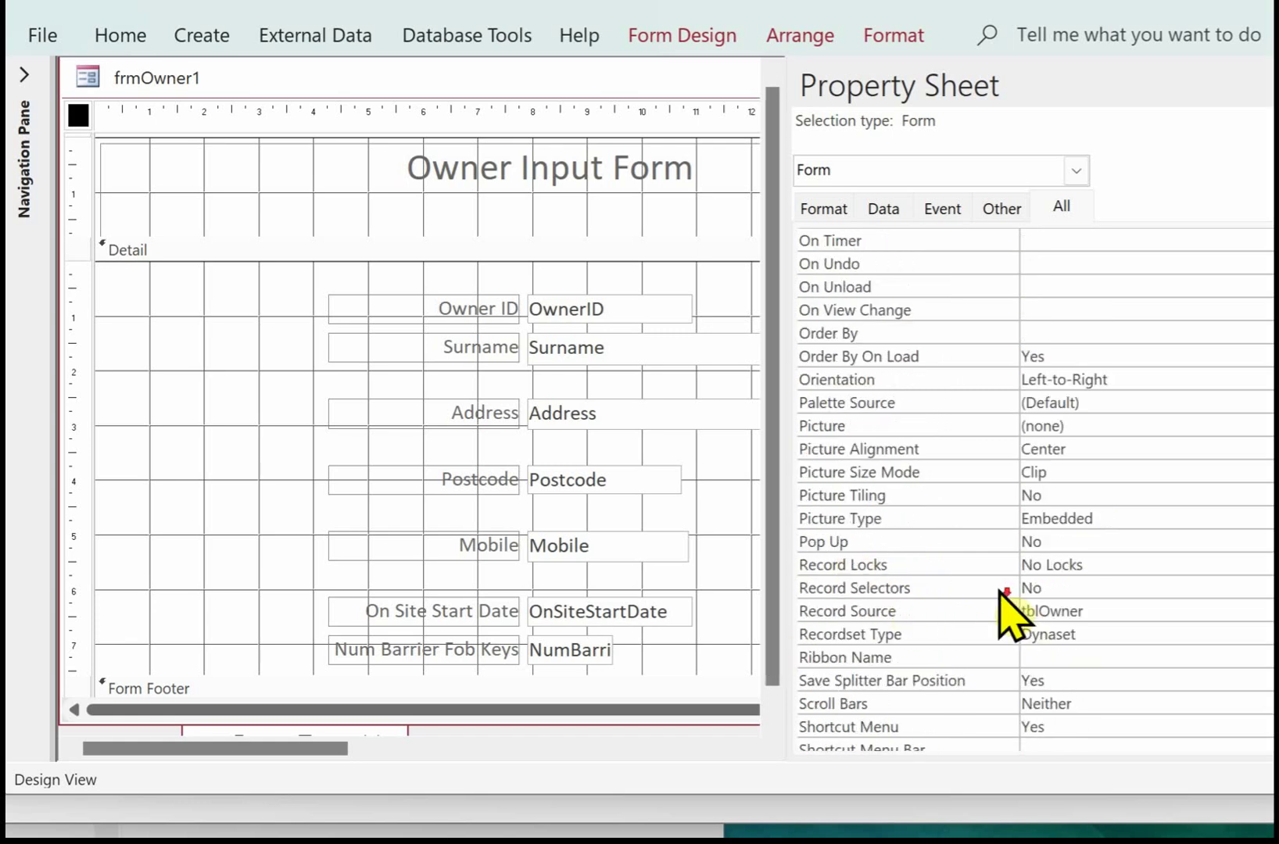
scroll(1009, 618, "down", 3)
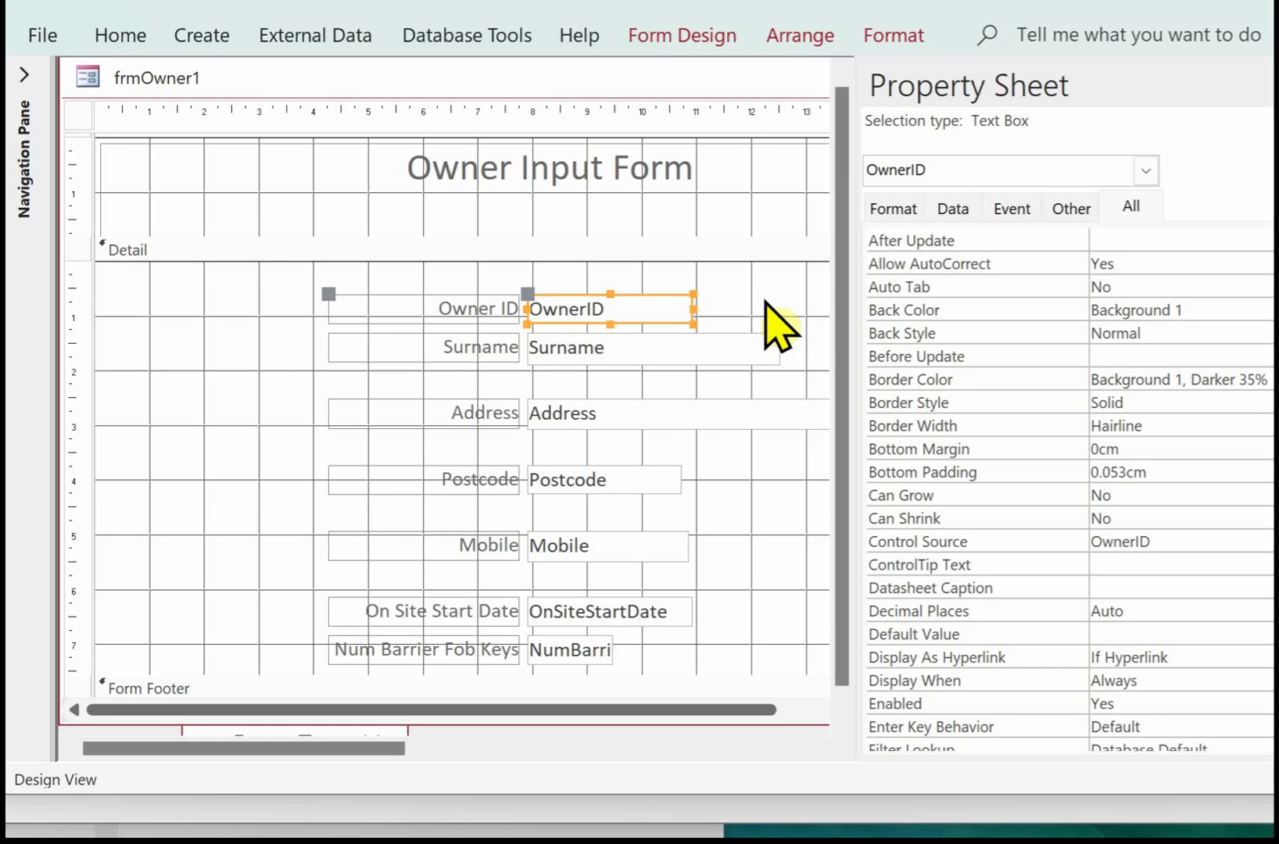
Disable data entry in the OwnerID text box by setting its Enabled property to No
left_click(952, 208)
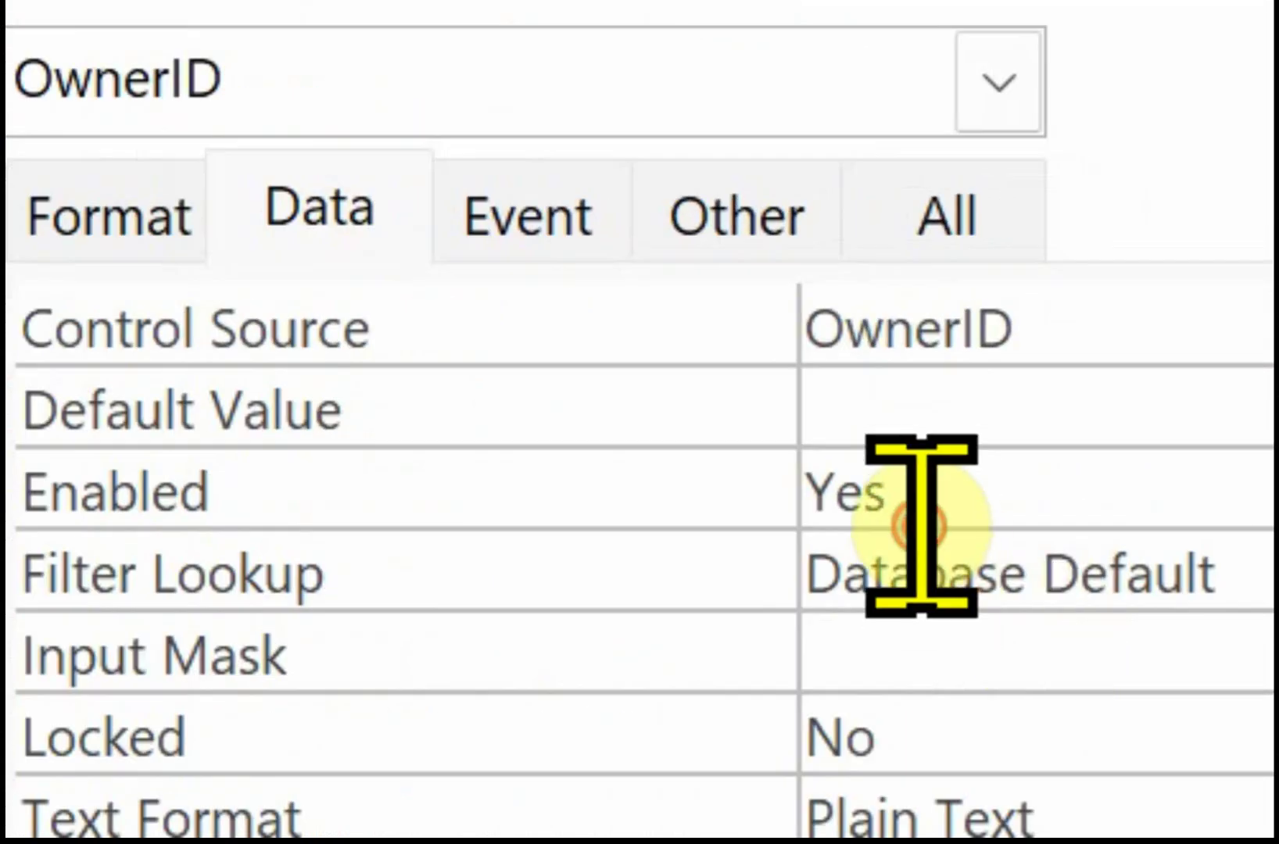
double_click(921, 526)
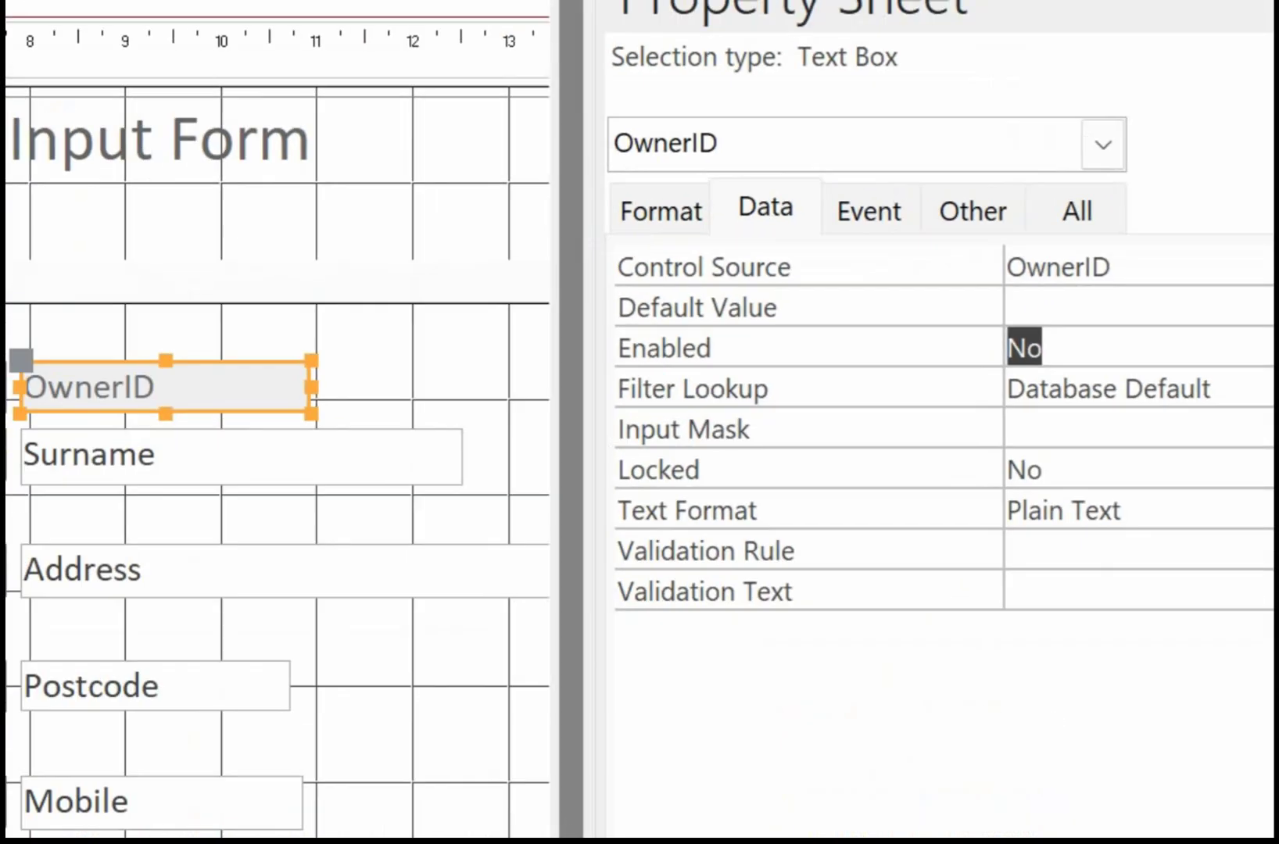
left_click(234, 249)
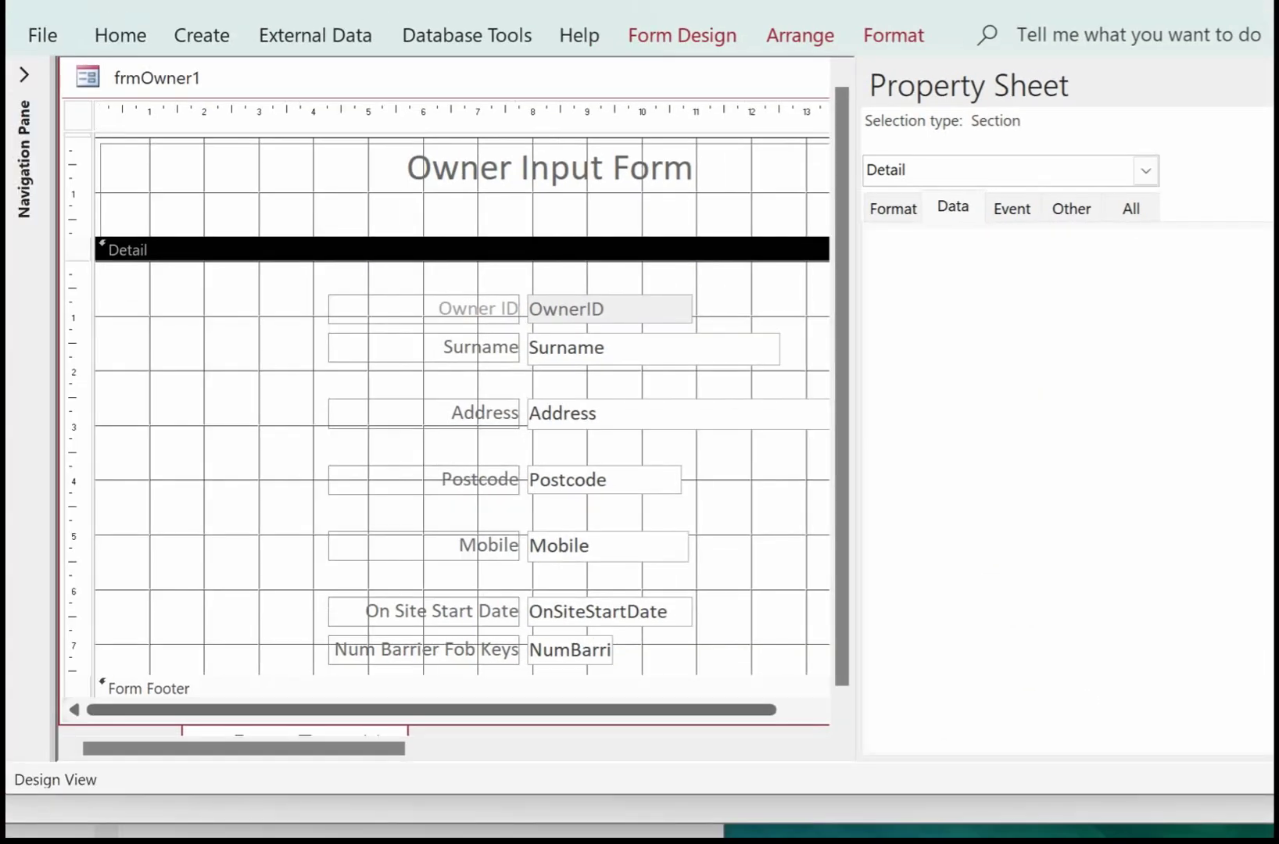
Change the font colour of all labels and text boxes in the Detail section to a dark blue theme colour
left_click_drag(438, 277, 587, 672)
left_click(896, 35)
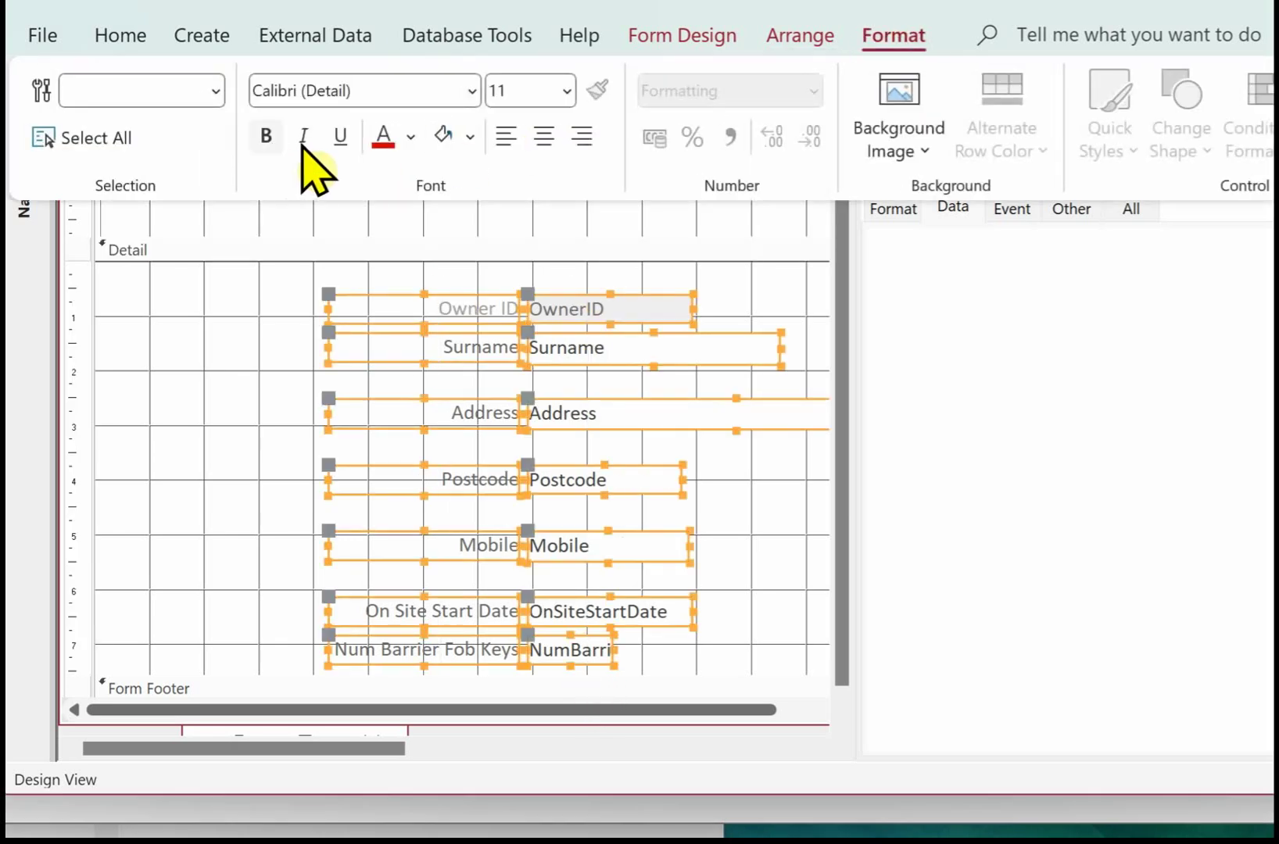
left_click(411, 137)
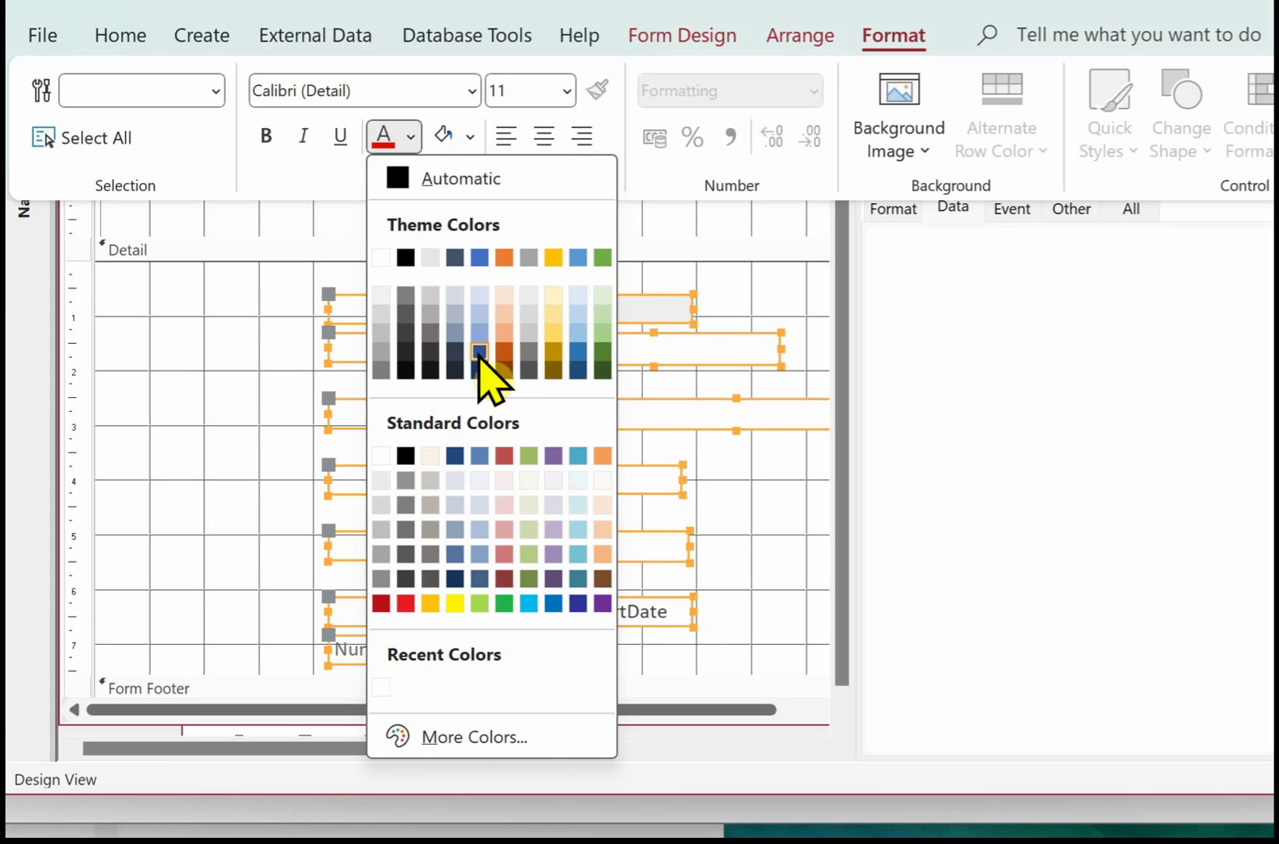
left_click(479, 367)
Make the seven field labels in the Detail section bold, leaving the text boxes in regular weight
left_click_drag(445, 274, 428, 605)
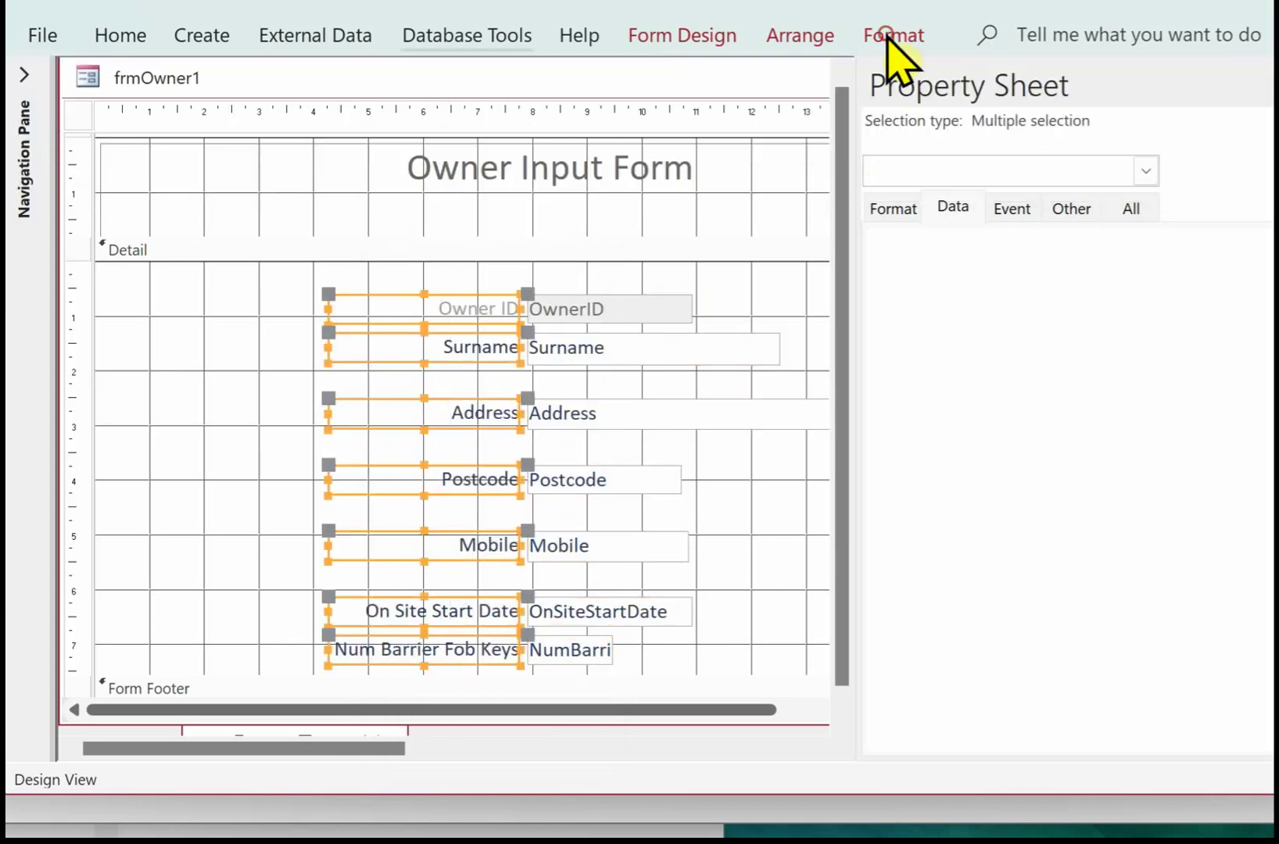
left_click(894, 35)
left_click(268, 137)
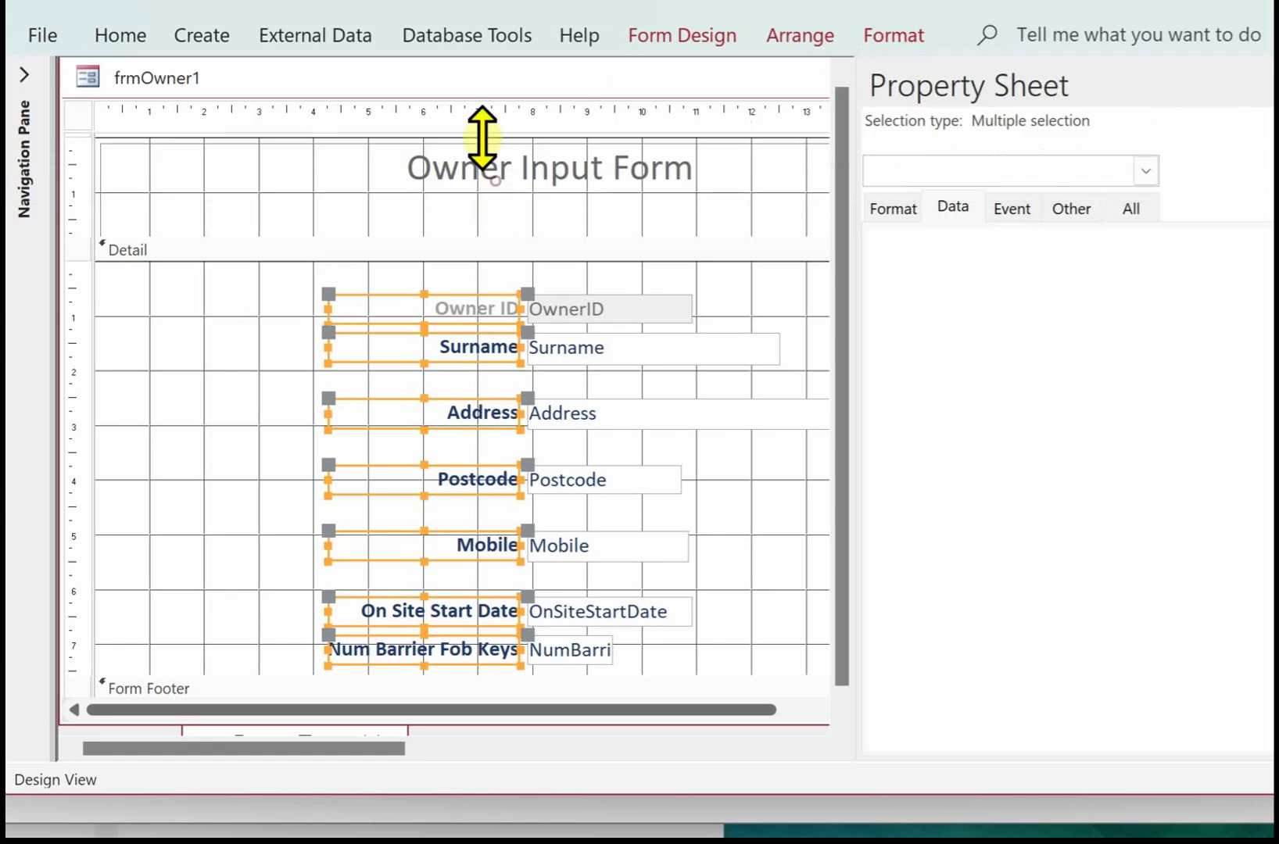
Format the "Owner Input Form" title in bold dark blue to match the field labels
left_click(735, 141)
left_click(864, 35)
left_click(266, 137)
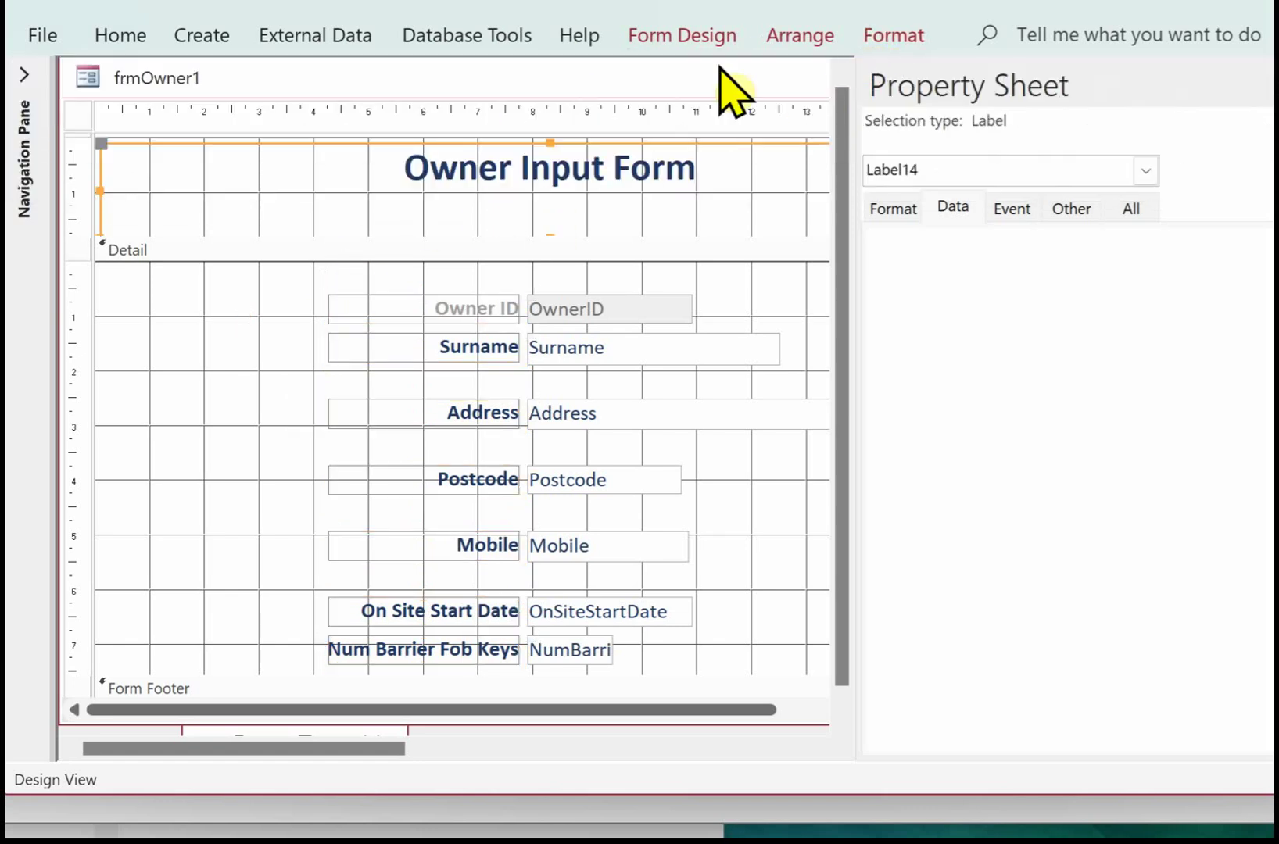
Add a label about 6.7 cm wide reading "* User input required" beneath the title, making room for it in the Form Header
left_click(678, 35)
left_click(402, 118)
left_click_drag(358, 206, 727, 223)
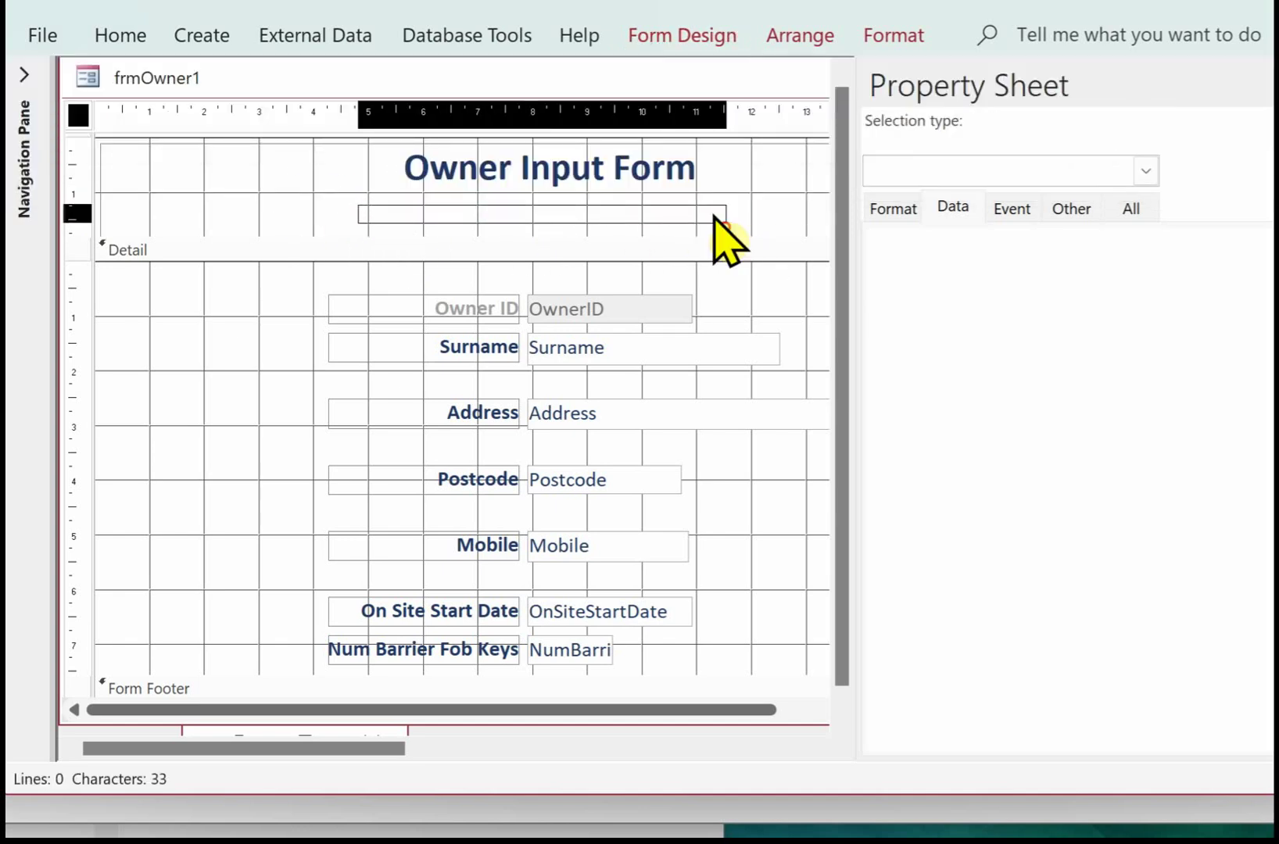
left_click(388, 244)
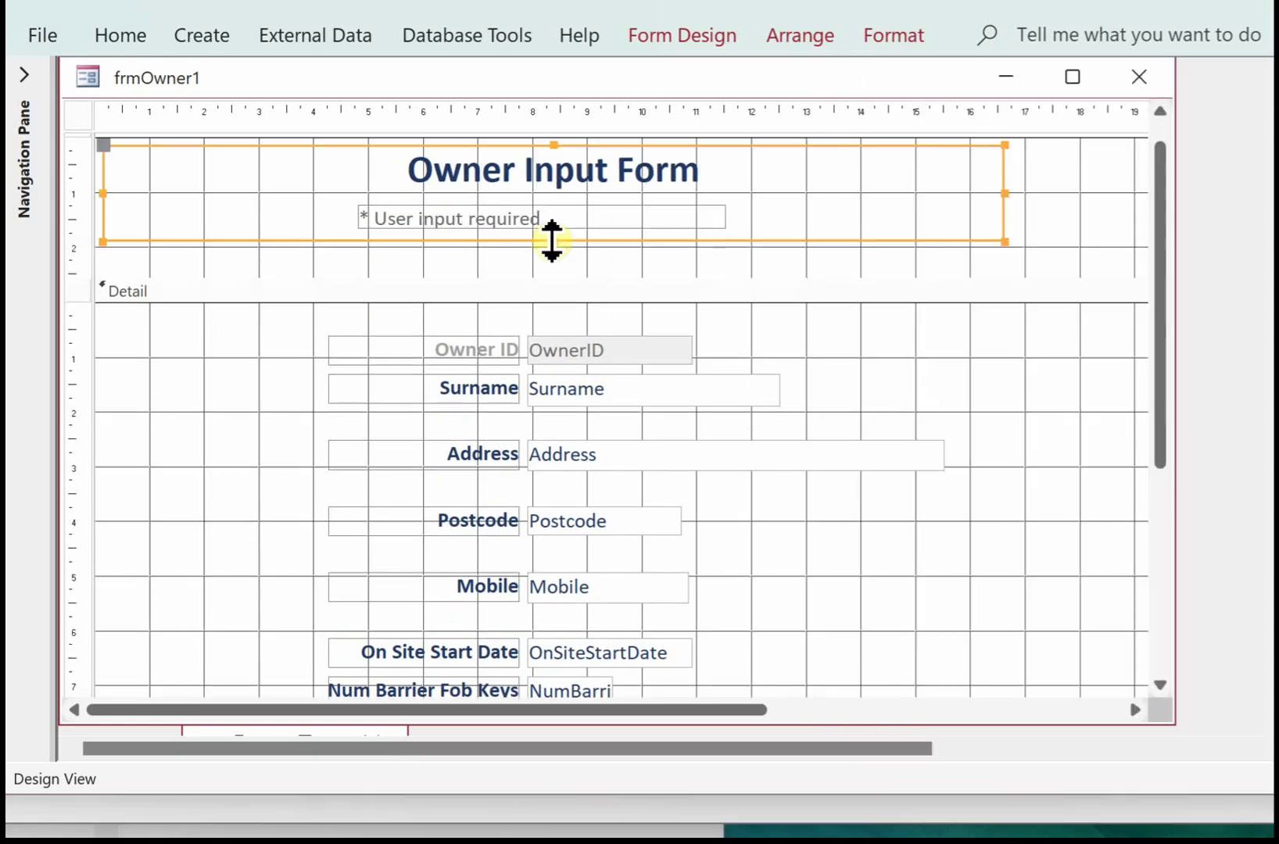
Format the "* User input required" label in bold red at font size 14
left_click(541, 218)
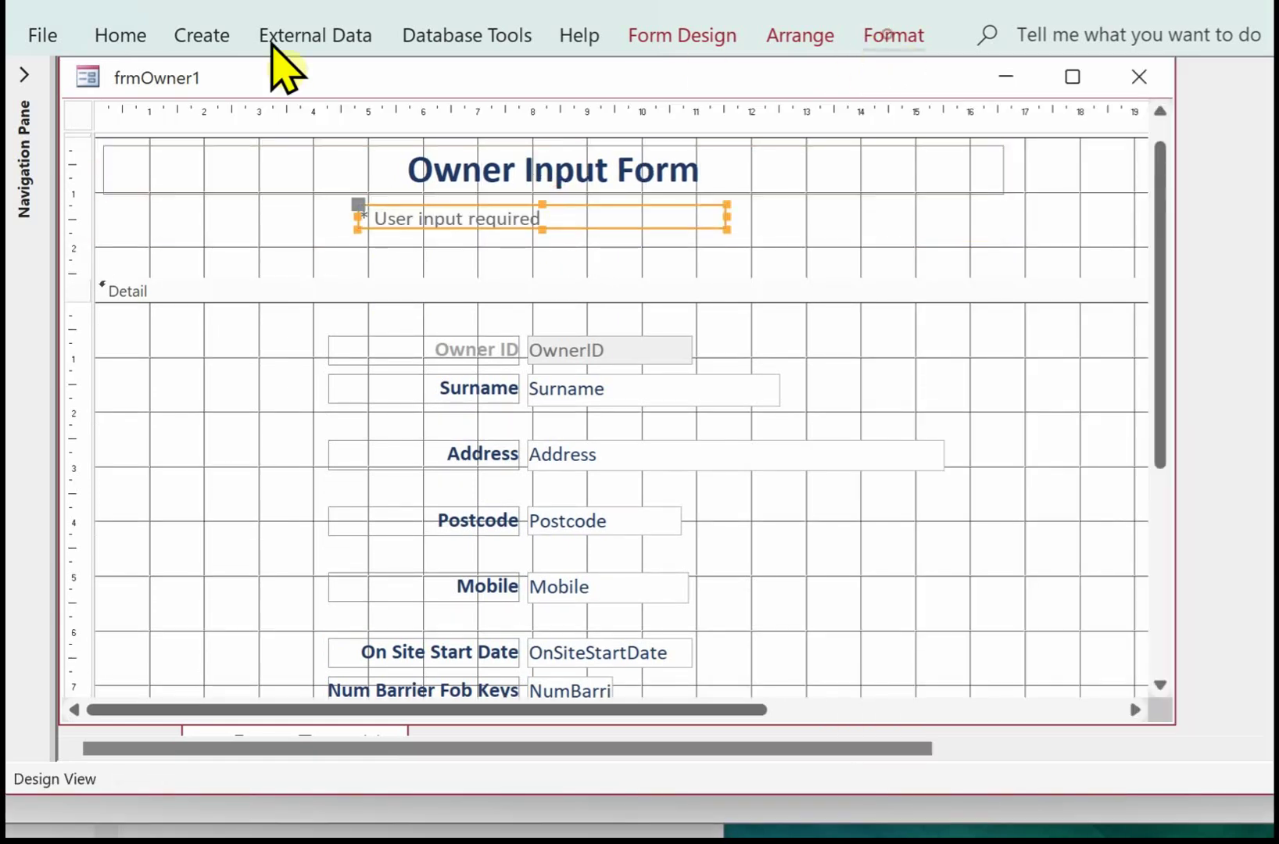
left_click(894, 35)
left_click(411, 137)
left_click(402, 604)
left_click(266, 136)
left_click(567, 91)
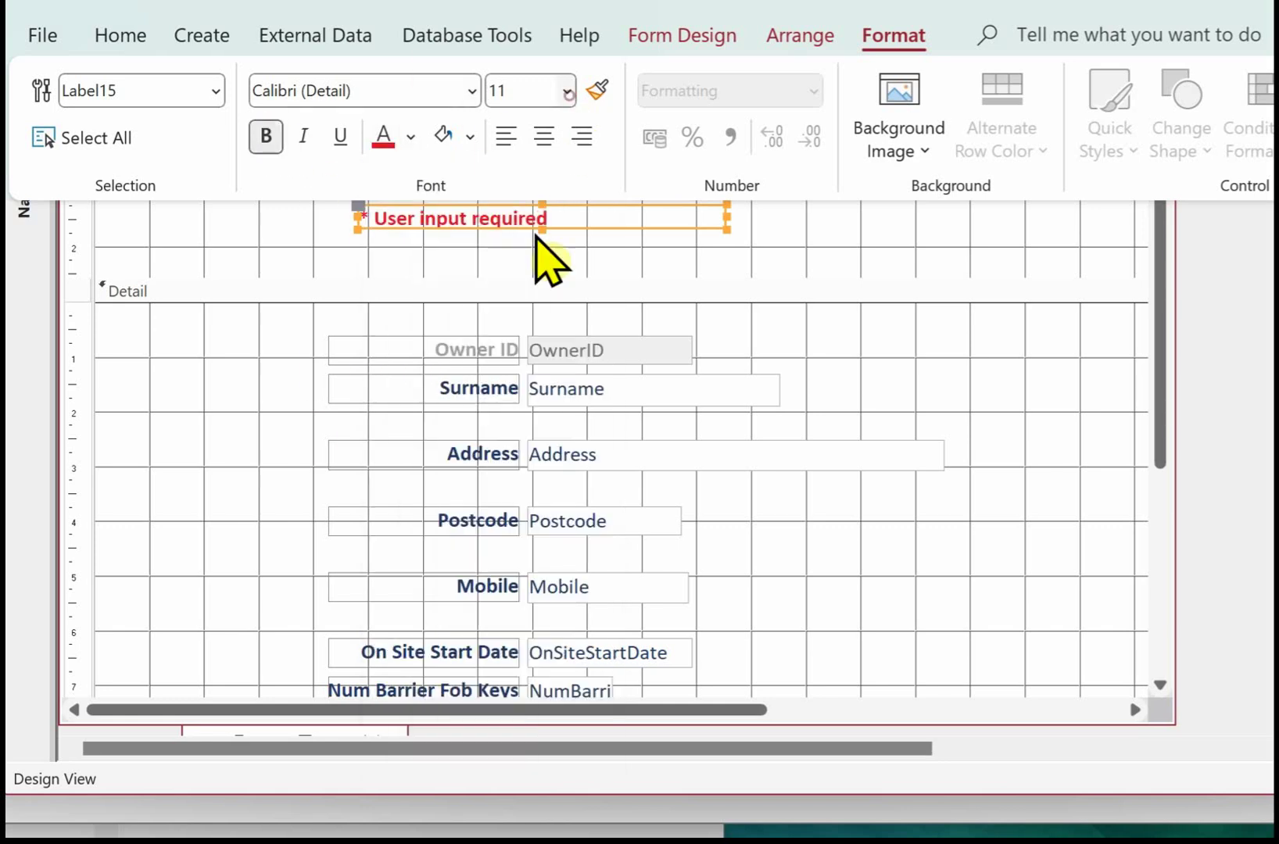
left_click(512, 303)
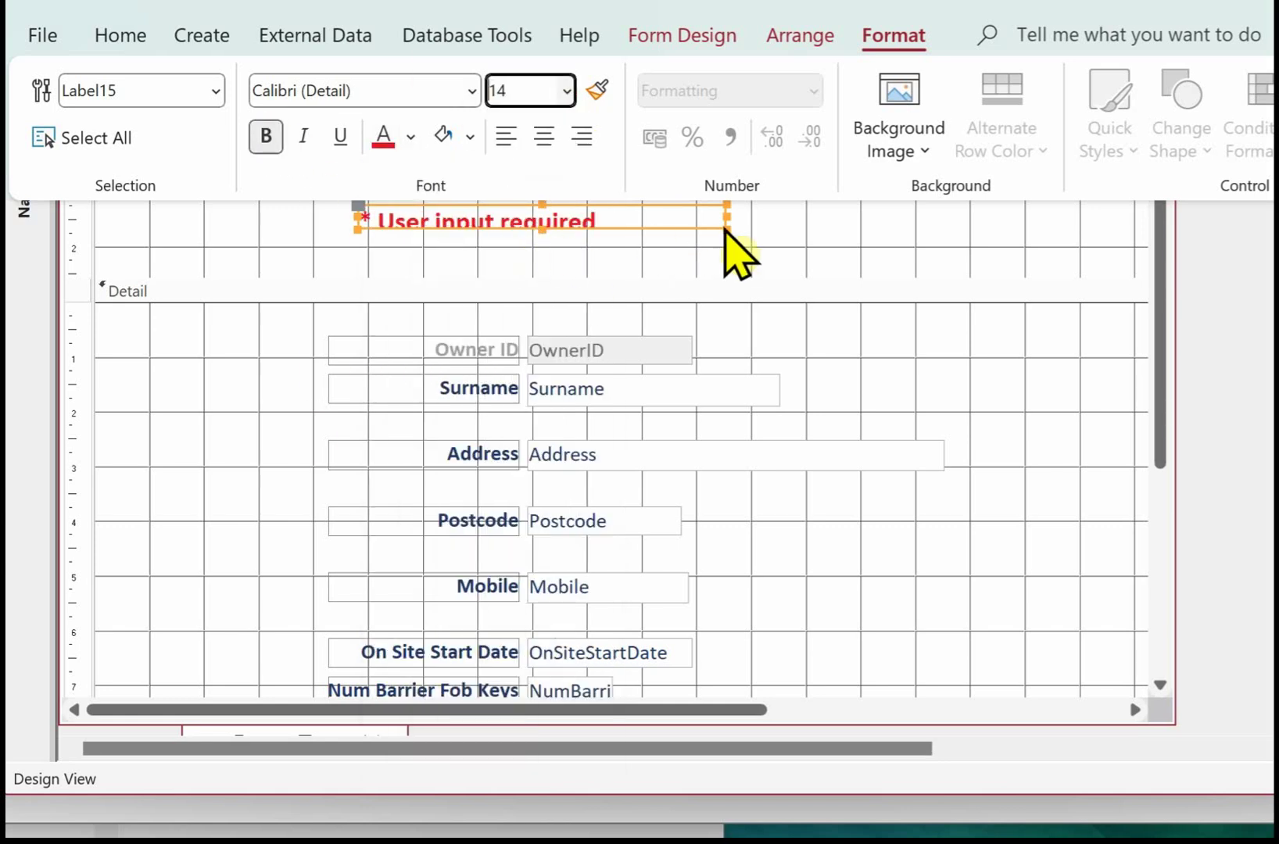
Resize the "* User input required" label to fit its text and move it so it sits roughly centred beneath the title
left_click(545, 234)
left_click_drag(545, 234, 548, 240)
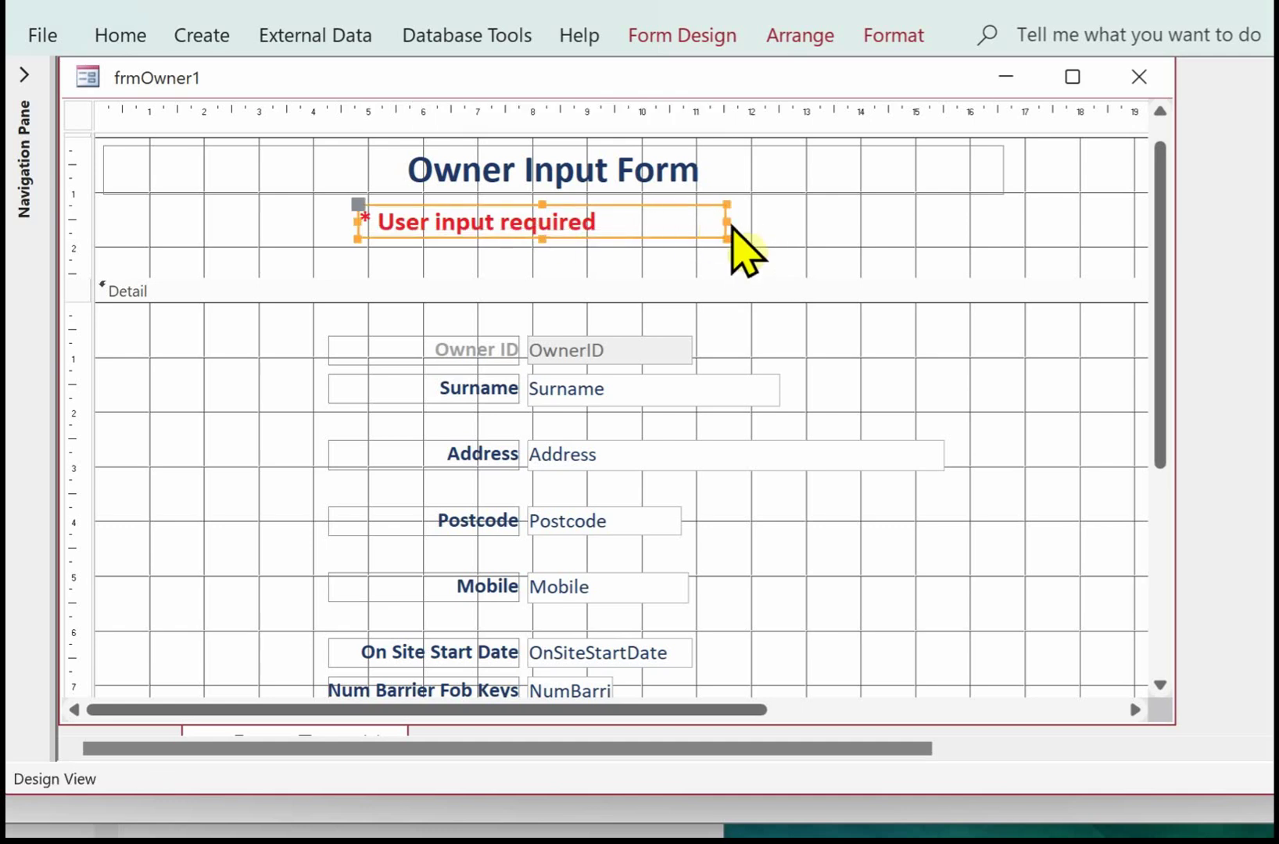
left_click_drag(627, 222, 628, 222)
left_click(414, 214)
left_click(358, 206)
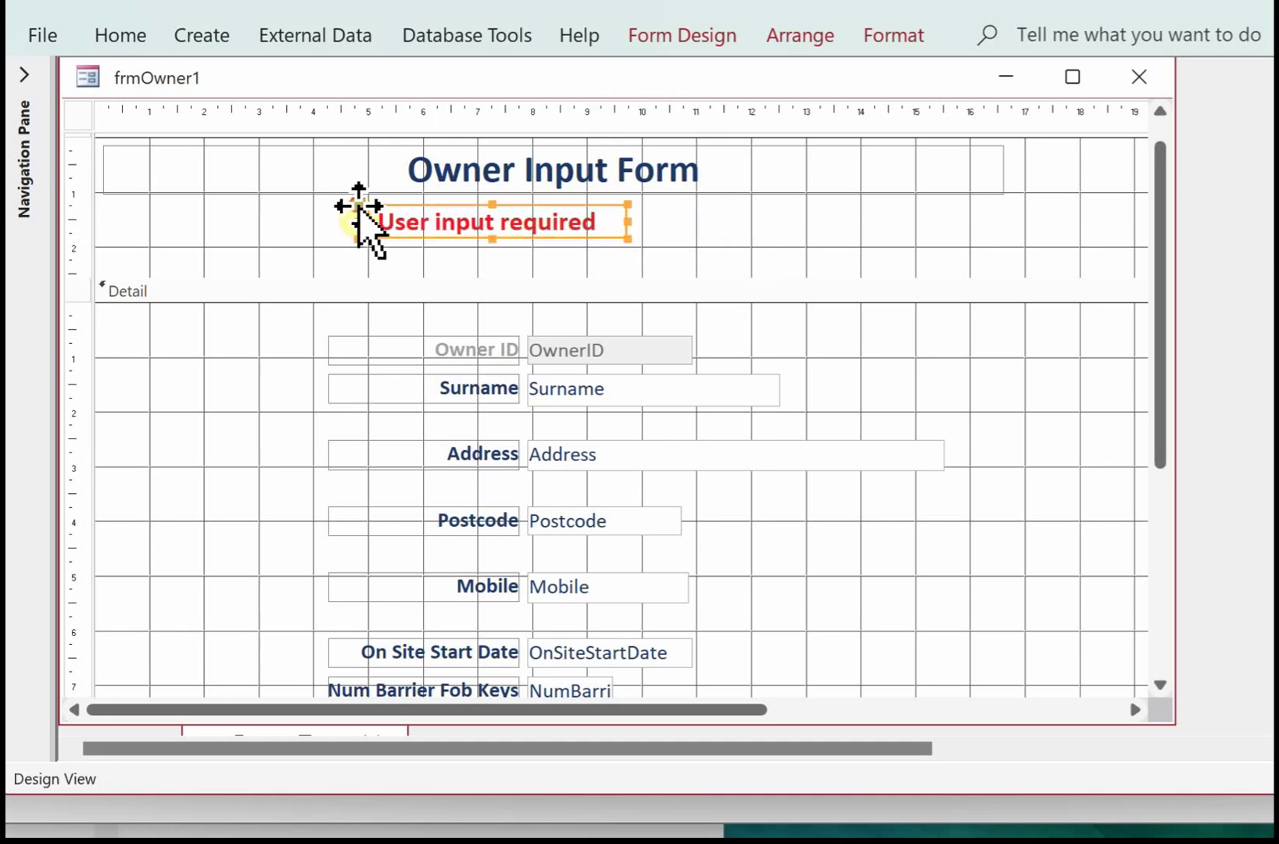
left_click_drag(415, 228, 705, 361)
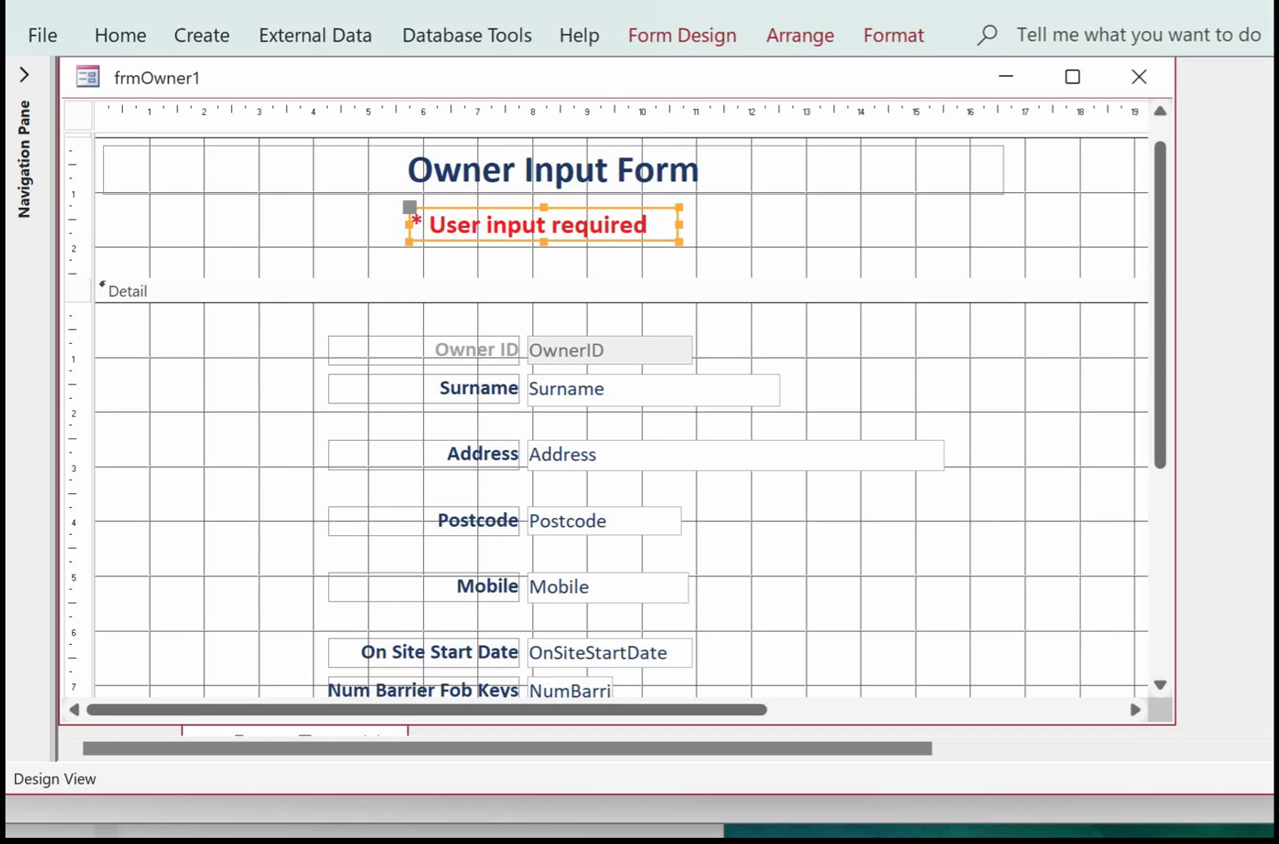
left_click(817, 205)
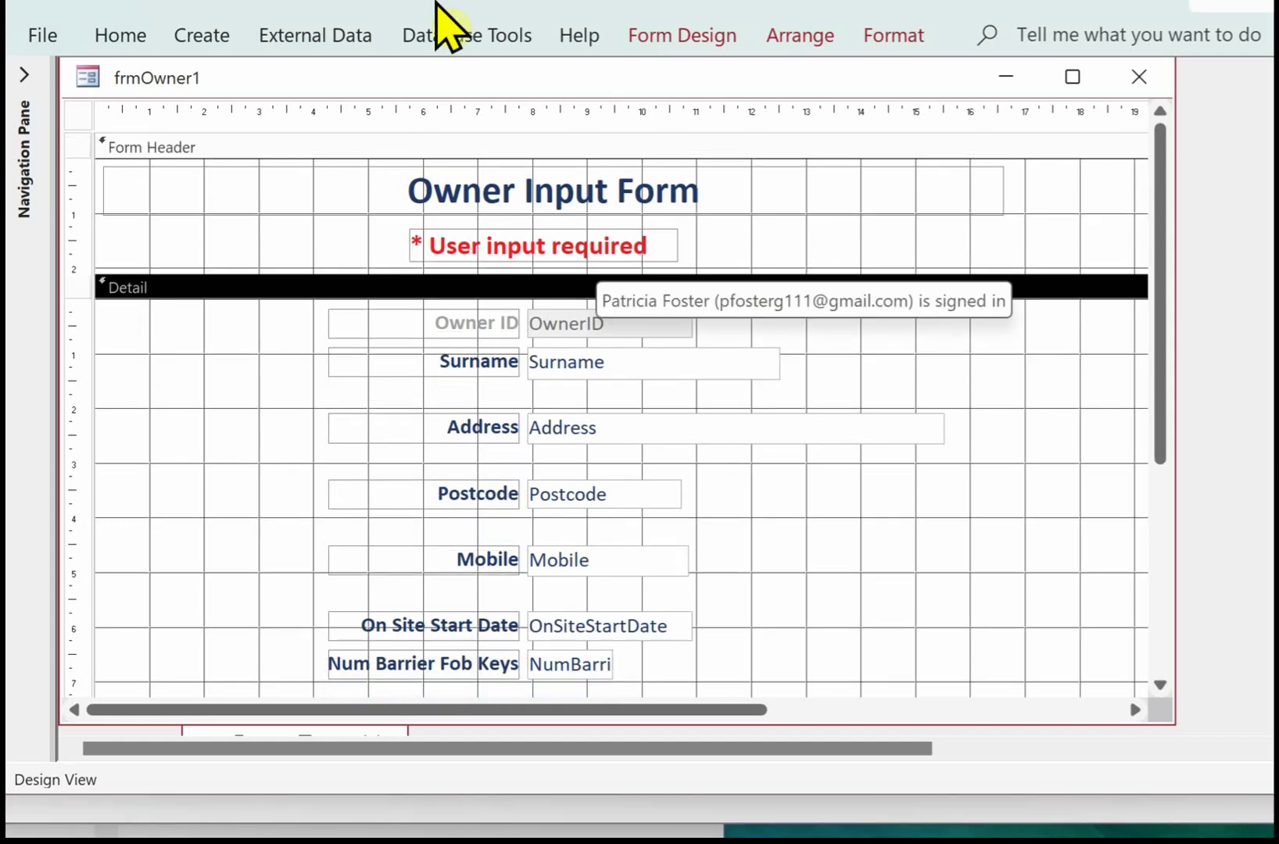
Add a small label containing "*" in the empty area of the Detail section beside the Owner ID and Surname labels
left_click(406, 118)
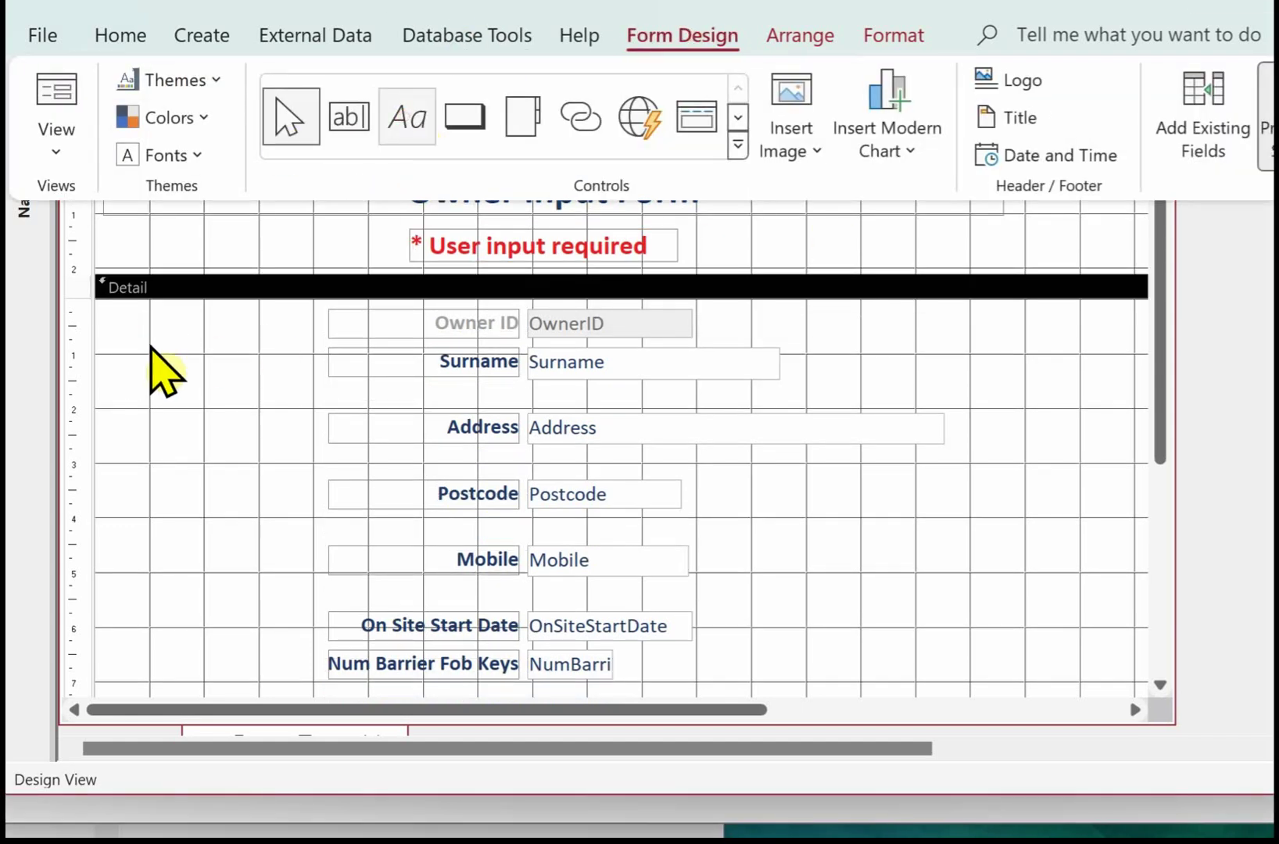
left_click_drag(151, 334, 182, 360)
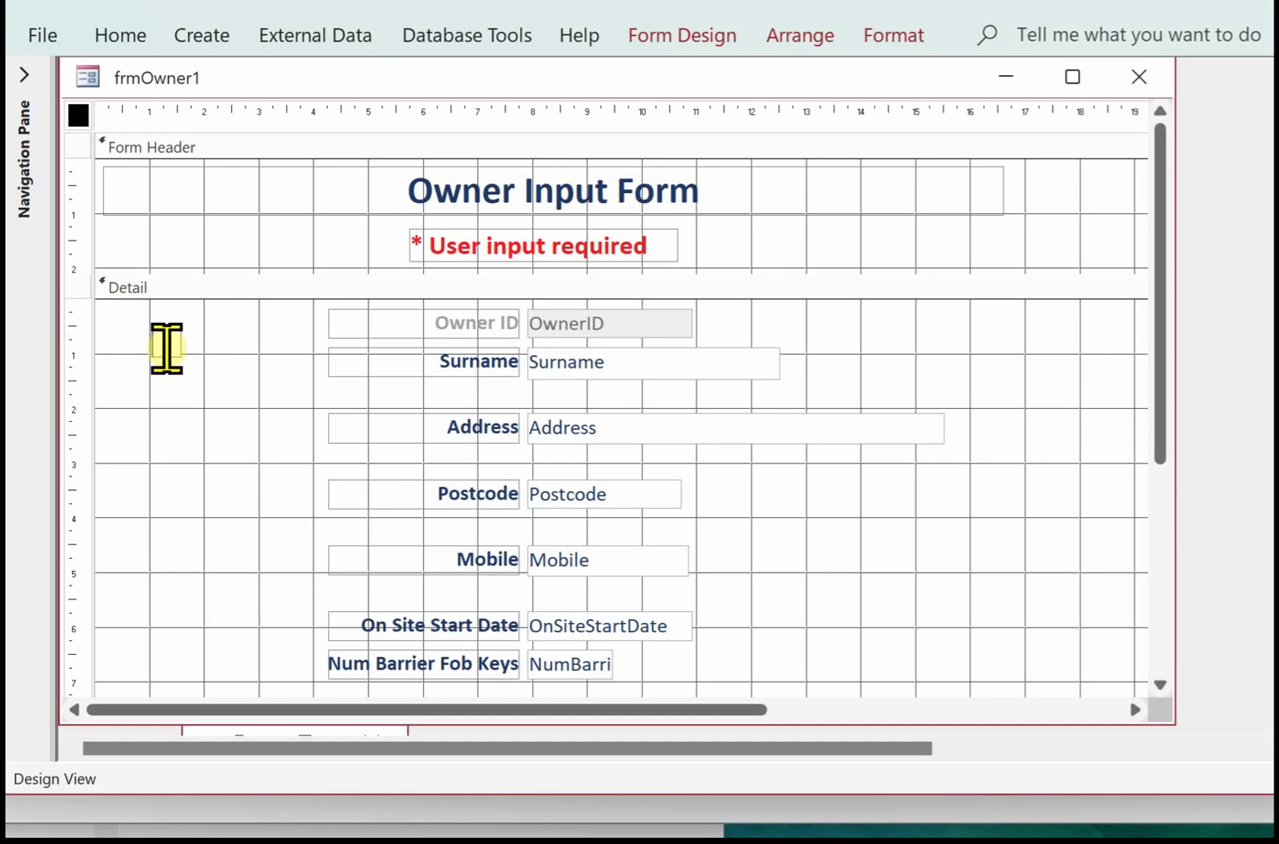
type("*")
key("Return")
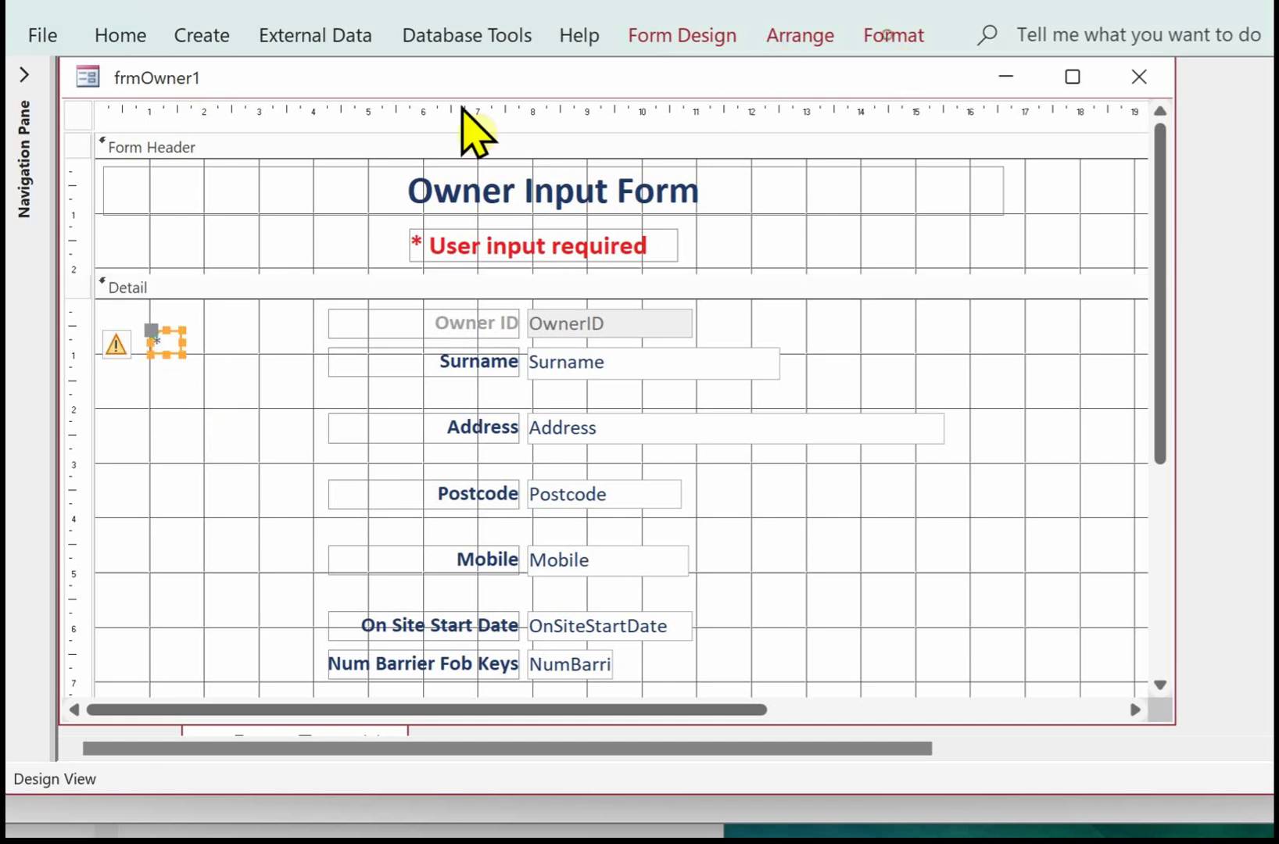
Format the "*" label in the Detail section in bold red and increase its font size
left_click(524, 267)
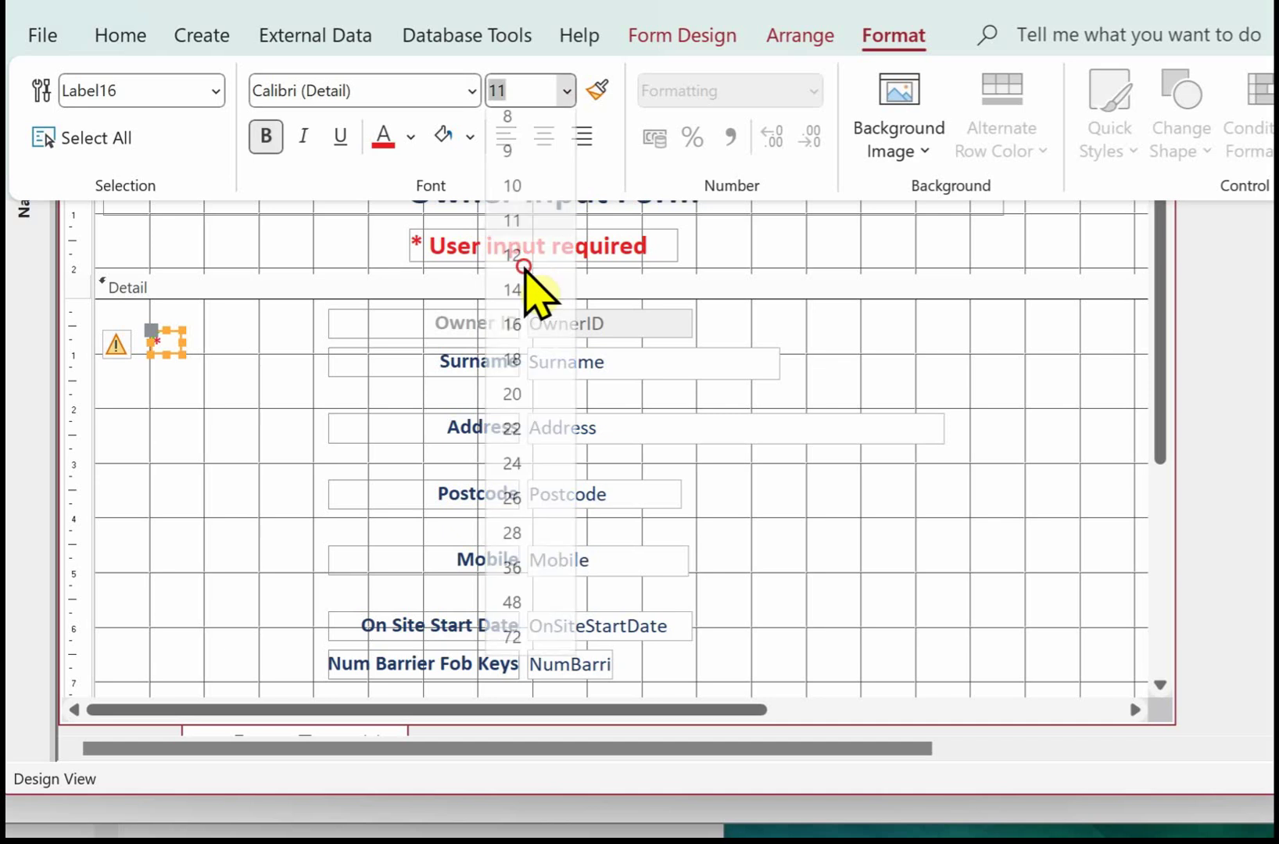
left_click(522, 266)
key("Down")
key("Return")
left_click(156, 345)
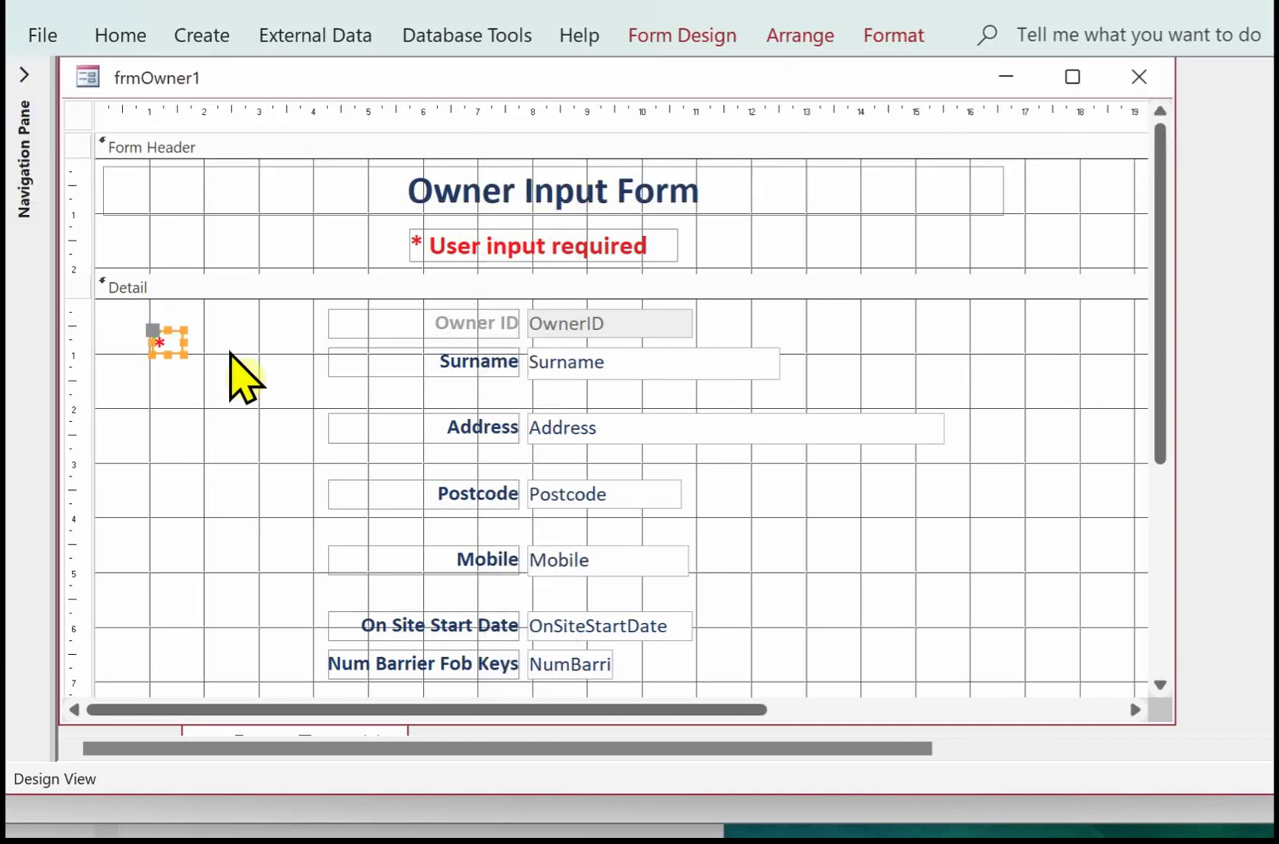
Copy the red asterisk label and place one copy beside the Surname label and another beside the Address label
right_click(166, 342)
left_click(250, 409)
left_click(336, 494)
left_click_drag(349, 367, 420, 385)
key("ctrl+v")
left_click_drag(130, 327, 422, 436)
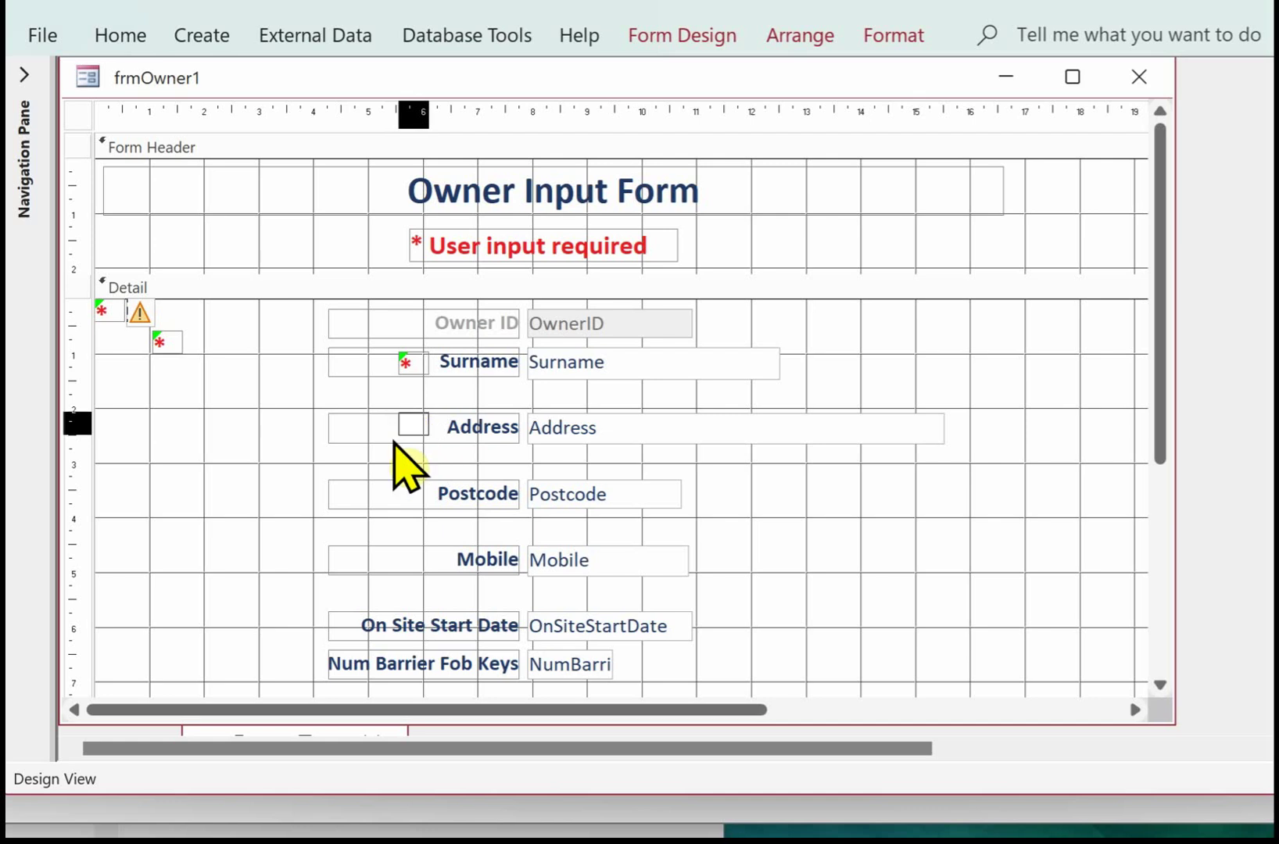
Paste two more red asterisks and place them beside the Postcode and Mobile labels
key("ctrl+v")
left_click_drag(119, 321, 428, 512)
right_click(229, 463)
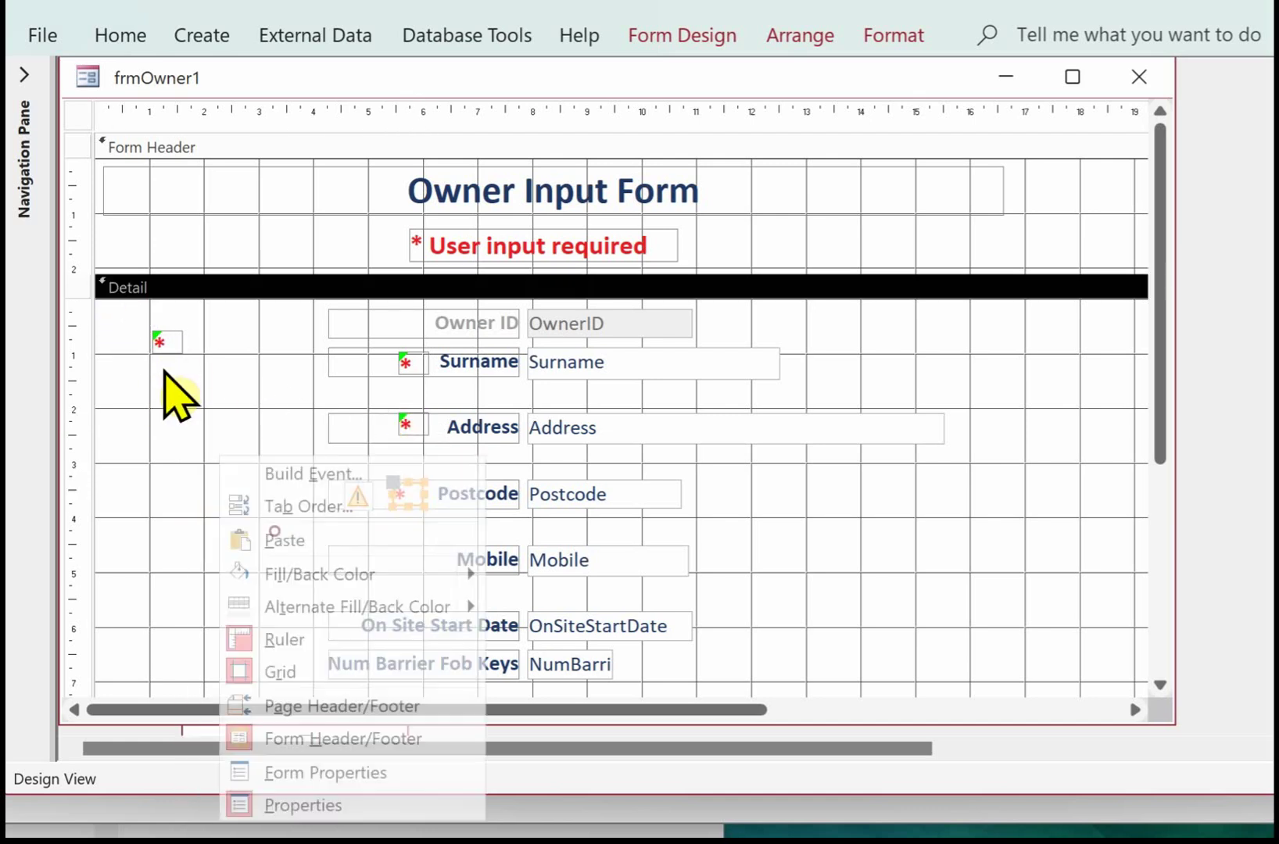
left_click(271, 539)
left_click_drag(418, 567, 400, 561)
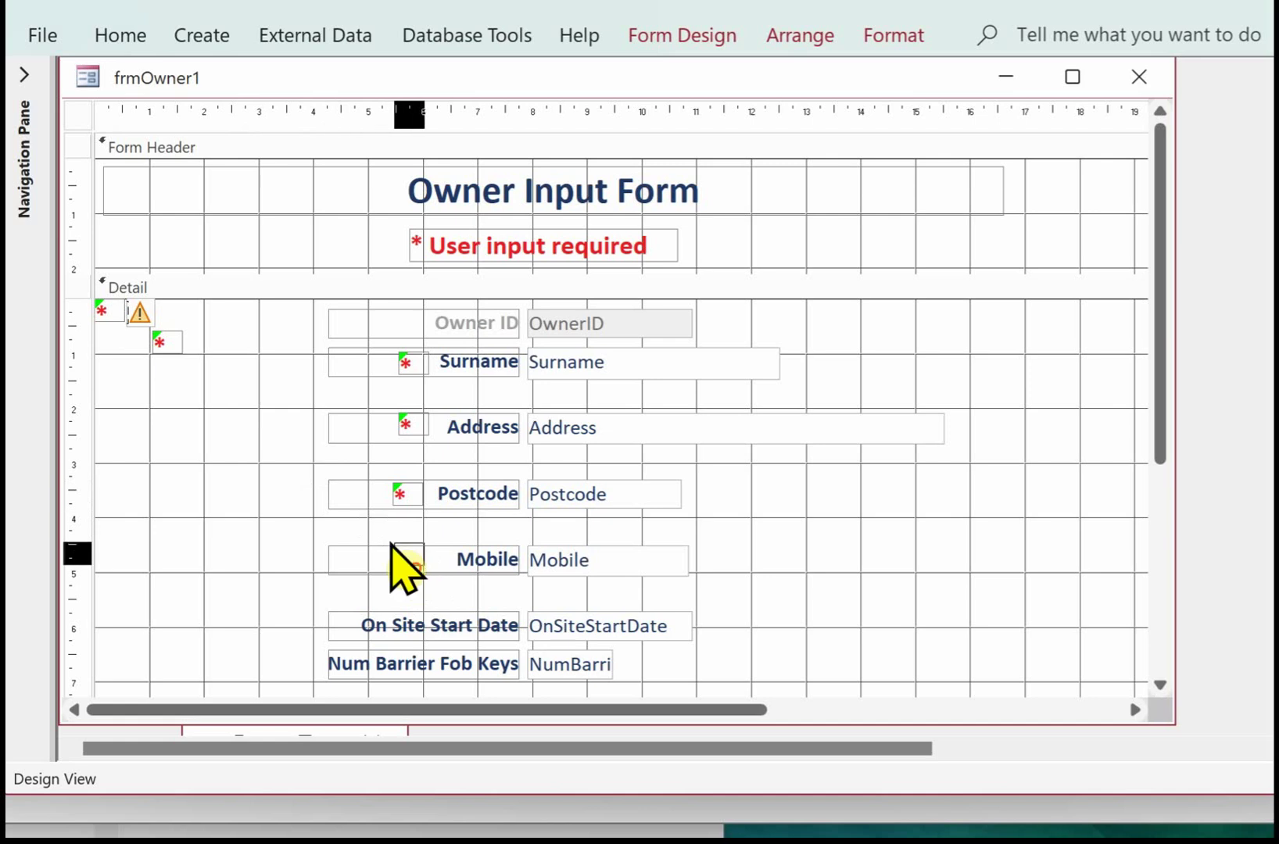
Paste two further red asterisks and place them beside the On Site Start Date and Num Barrier Fob Keys labels
right_click(205, 437)
key("Escape")
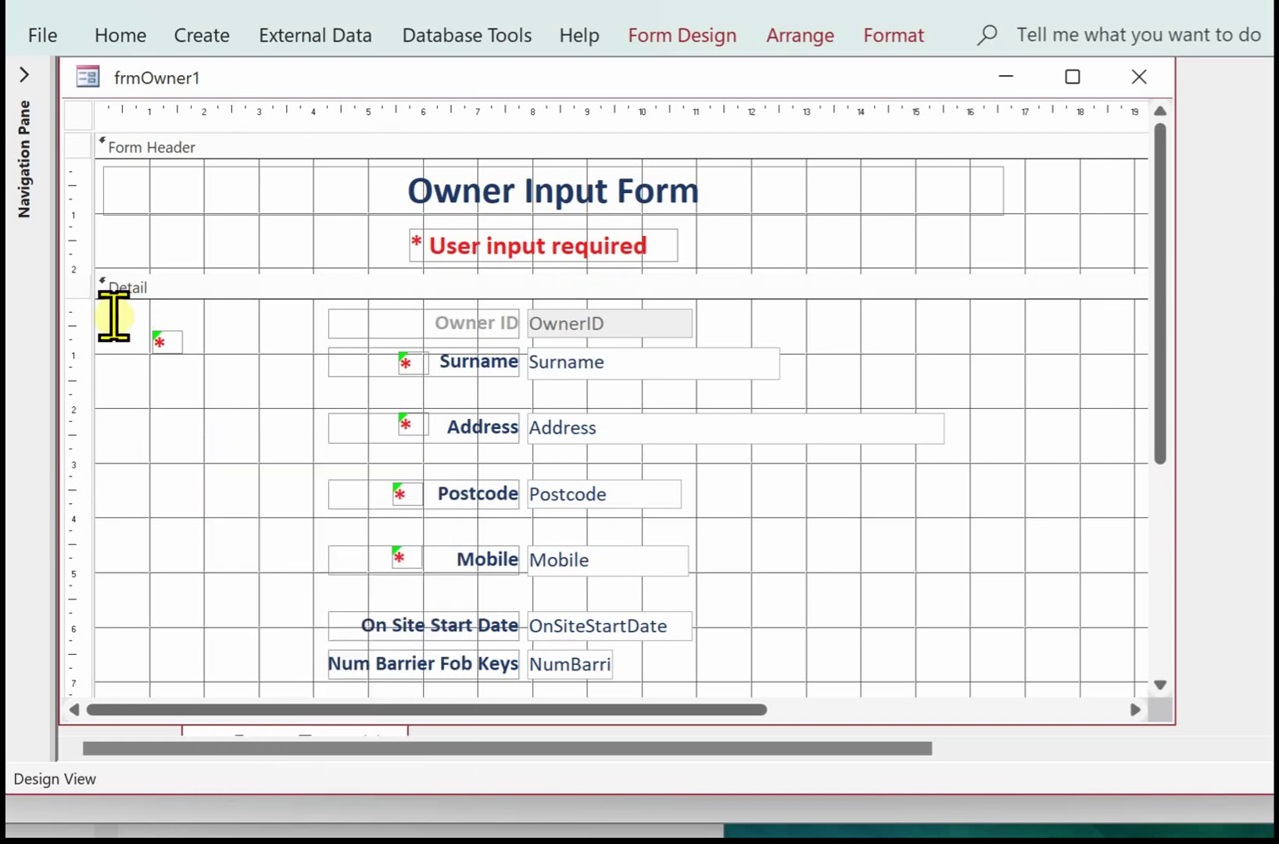
left_click_drag(104, 305, 332, 620)
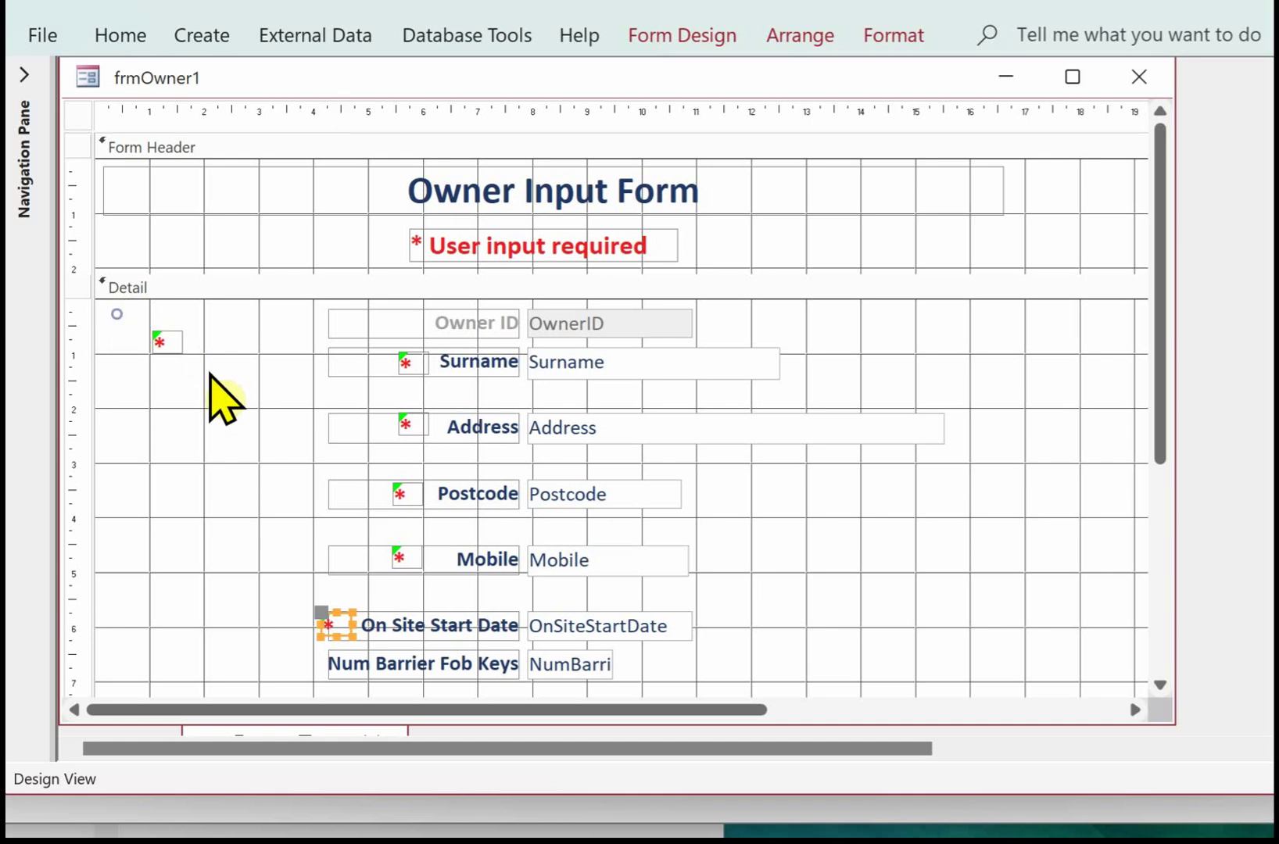
right_click(111, 309)
left_click(162, 399)
left_click_drag(116, 320, 315, 666)
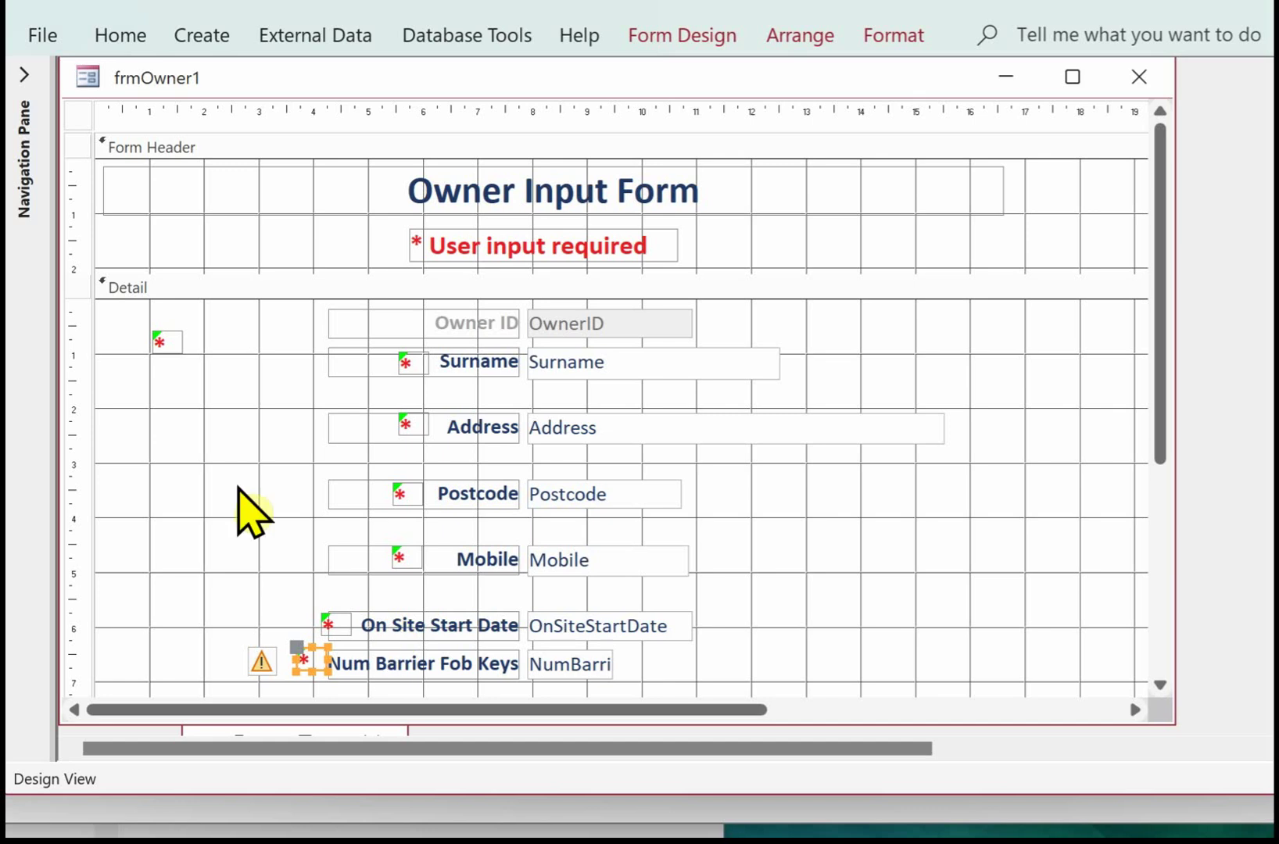
Delete the original asterisk label left in the empty area of the Detail section
left_click(203, 500)
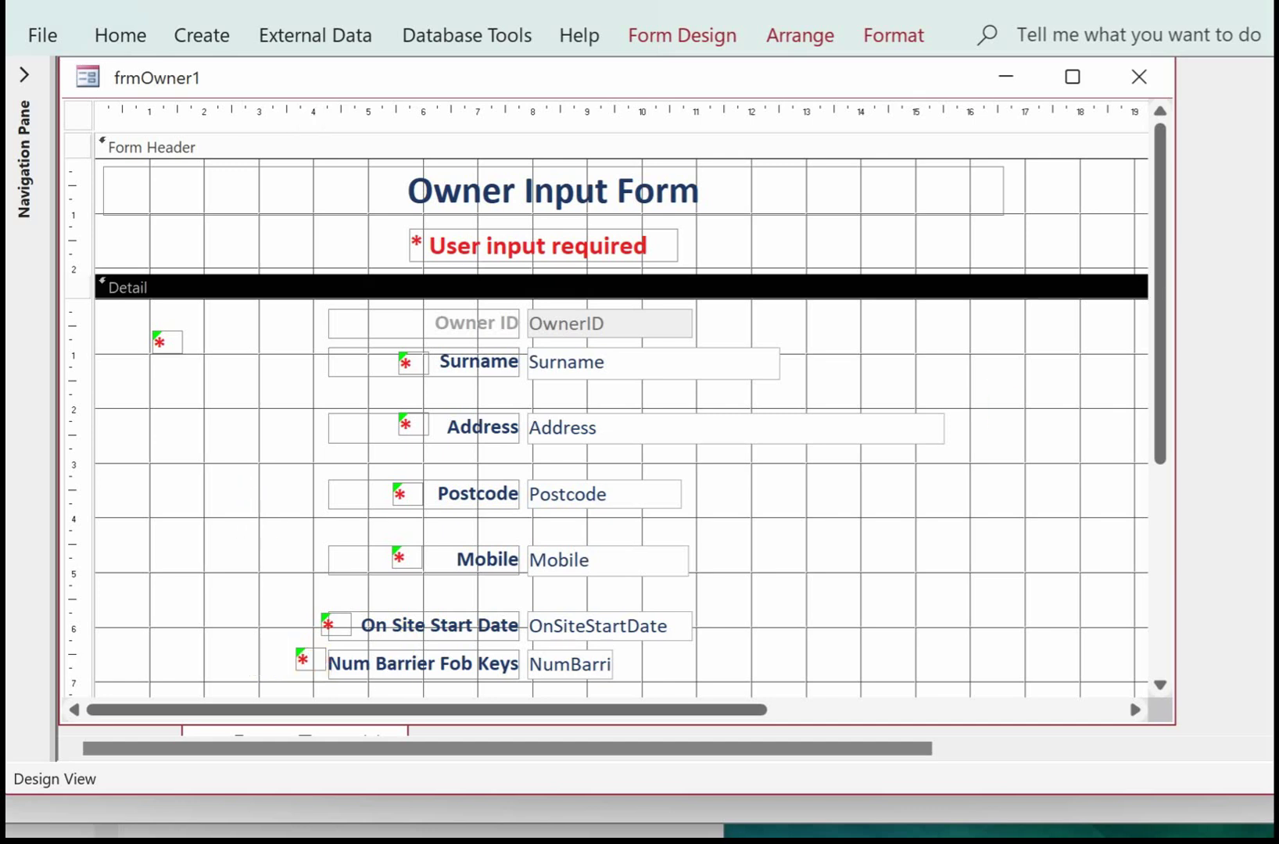
left_click(167, 342)
key("Delete")
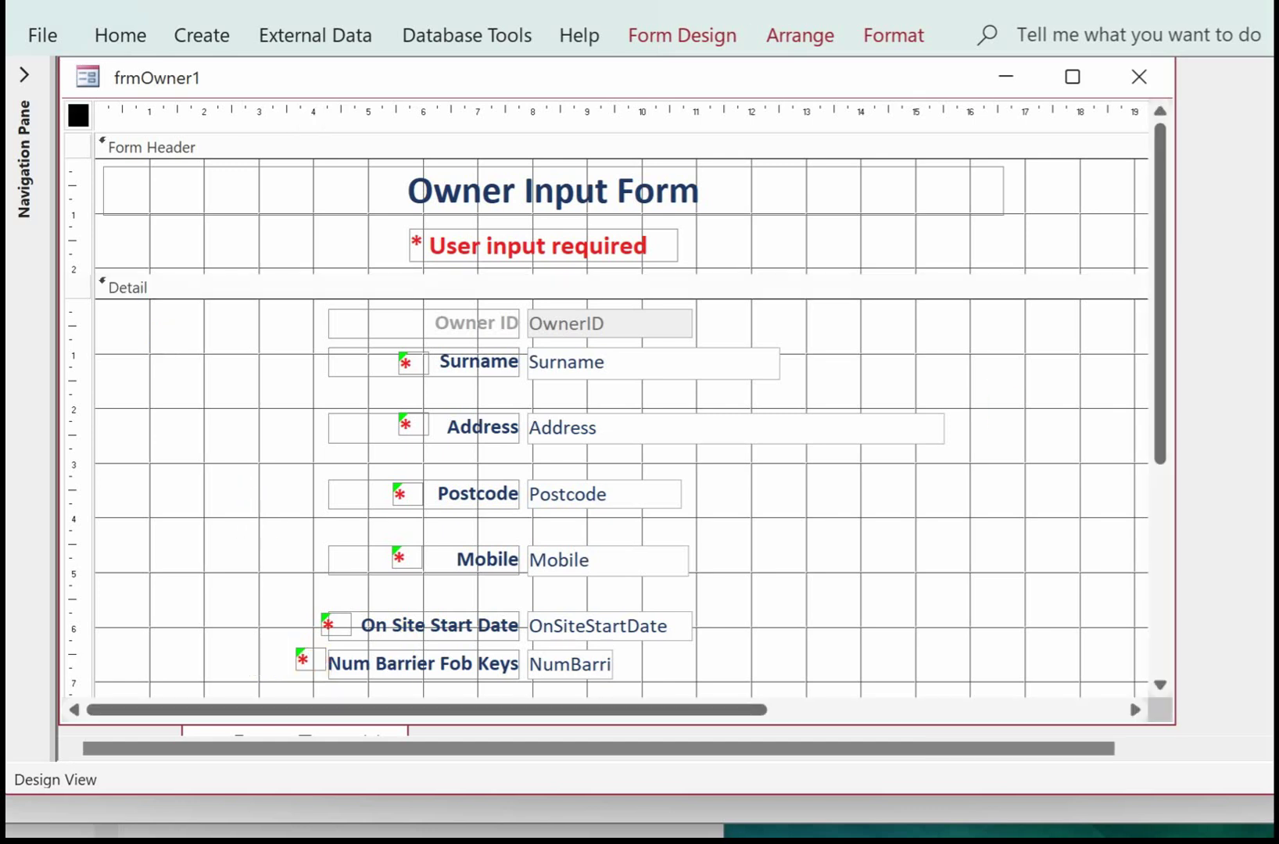
Add a command button about 6.2 cm wide beneath the Num Barrier Fob Keys field and caption it "Save Owner Record"
scroll(617, 430, "down", 2)
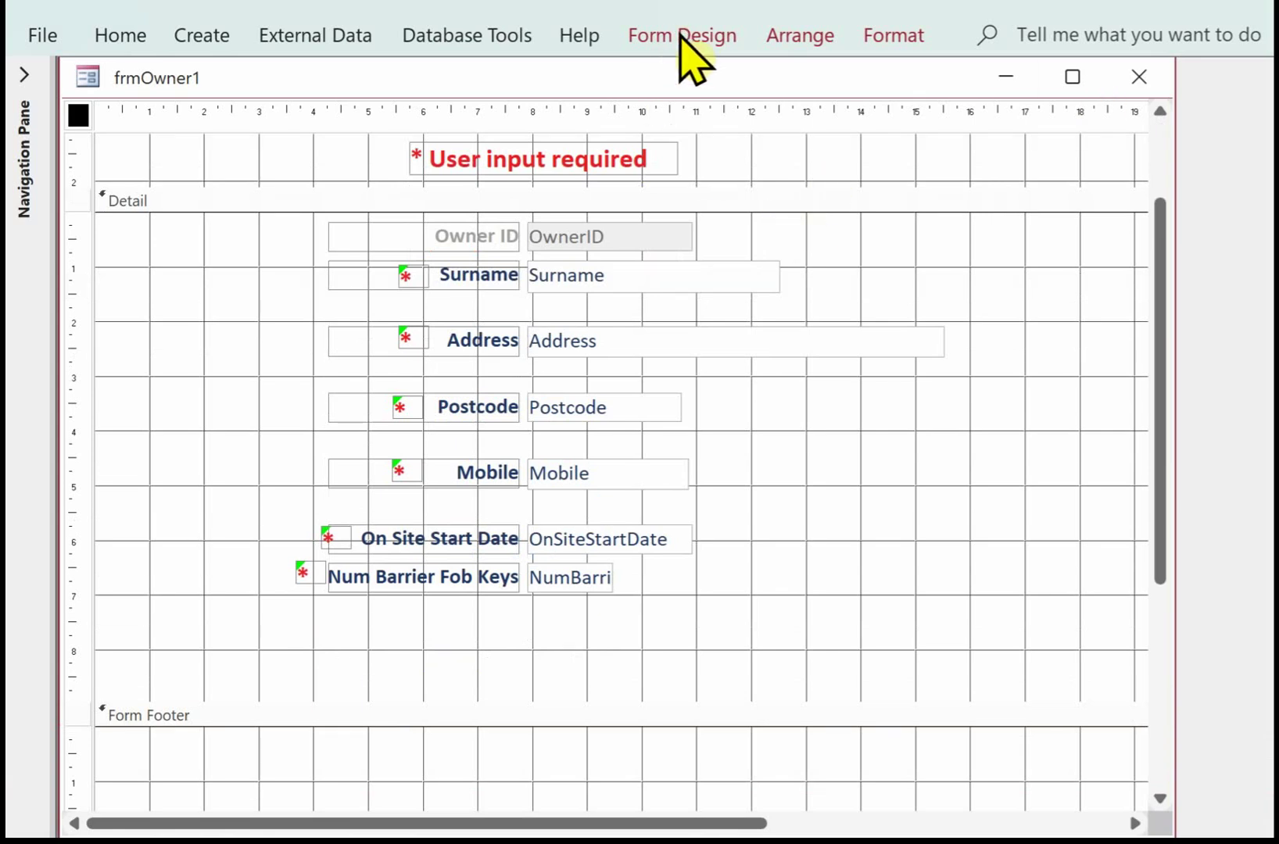
left_click(472, 125)
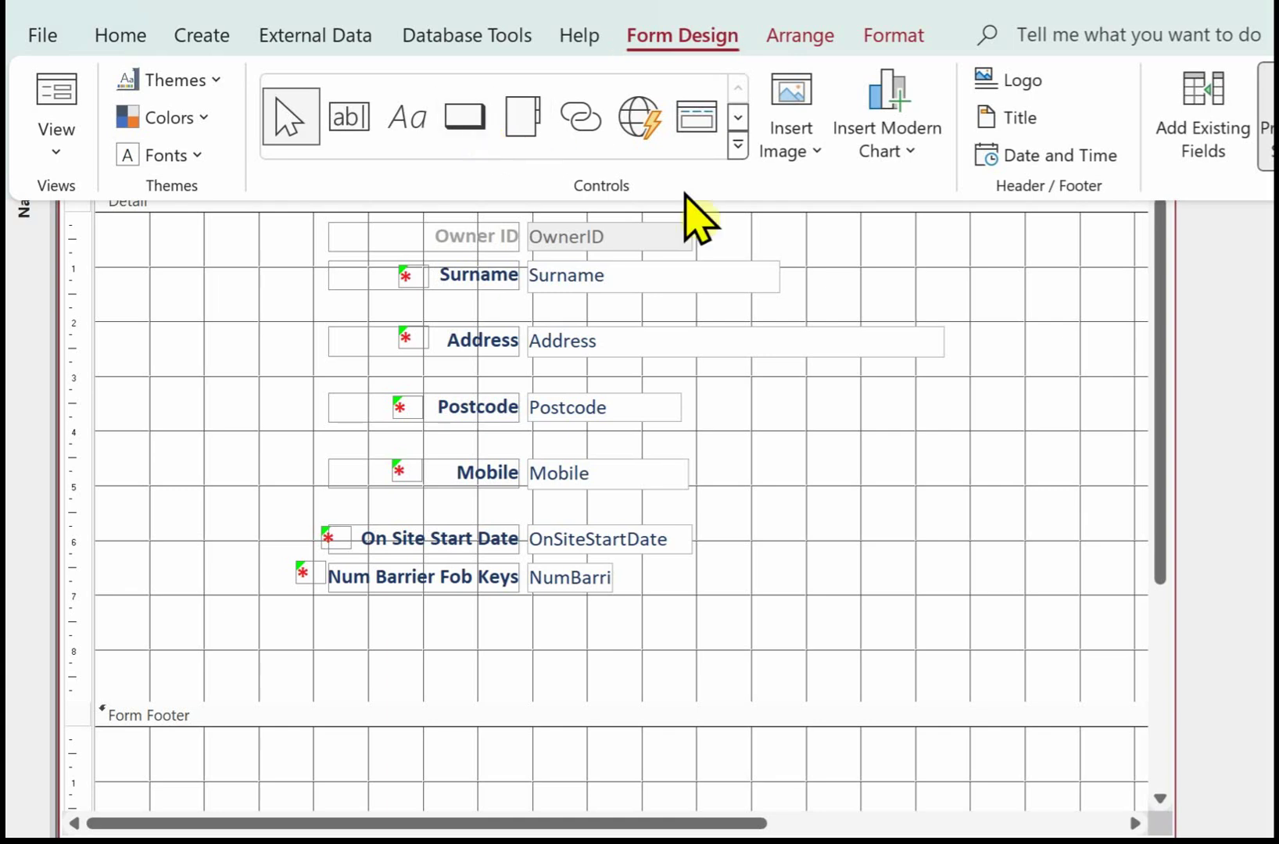
left_click(737, 146)
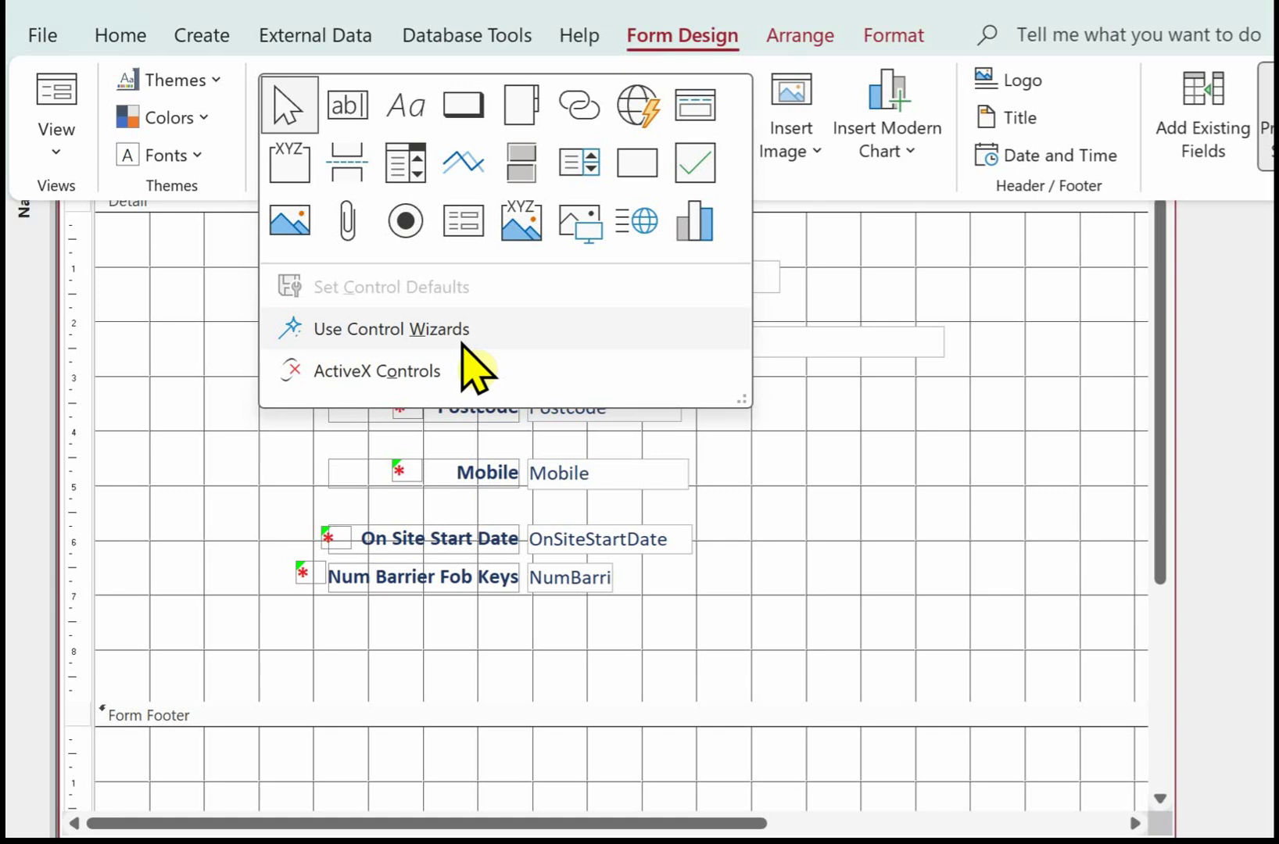
left_click(458, 101)
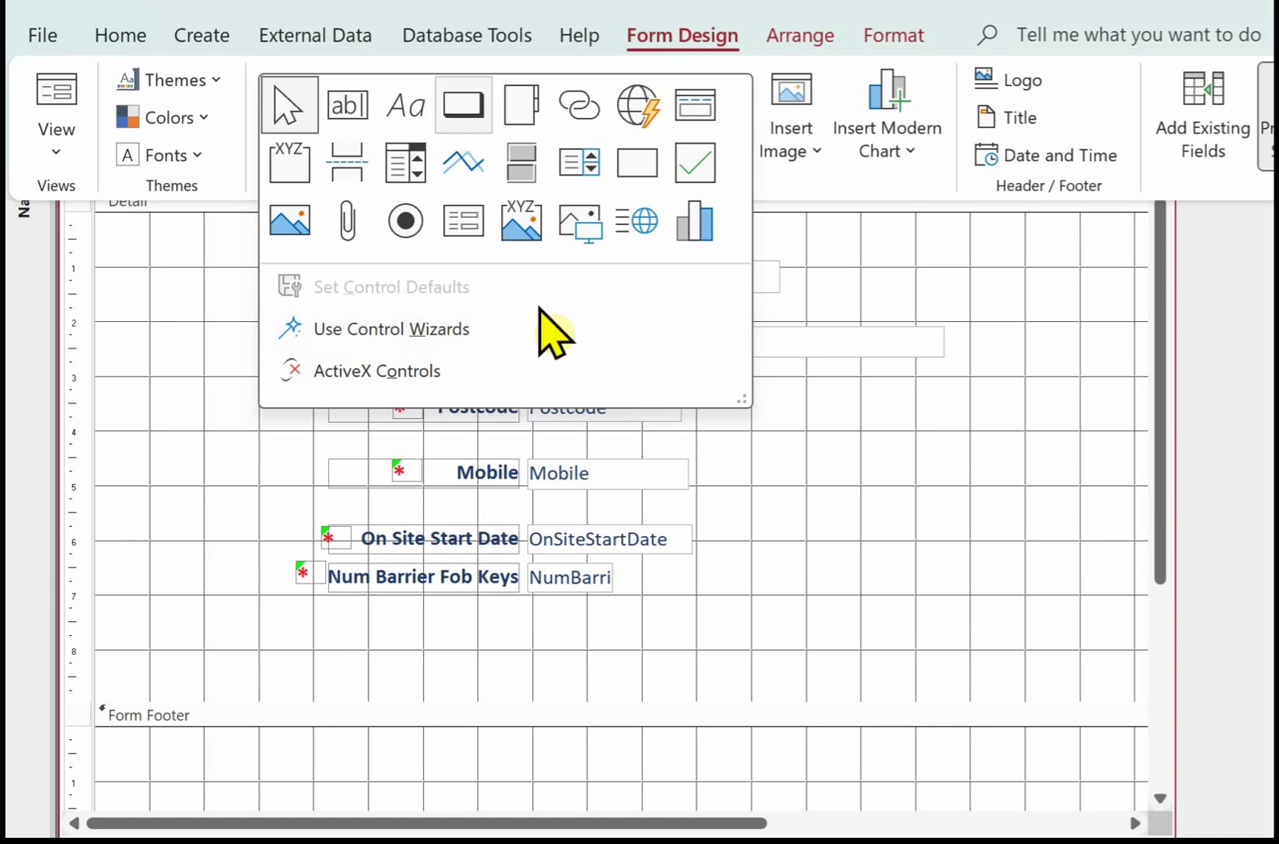
left_click(378, 626)
left_click_drag(716, 669, 717, 670)
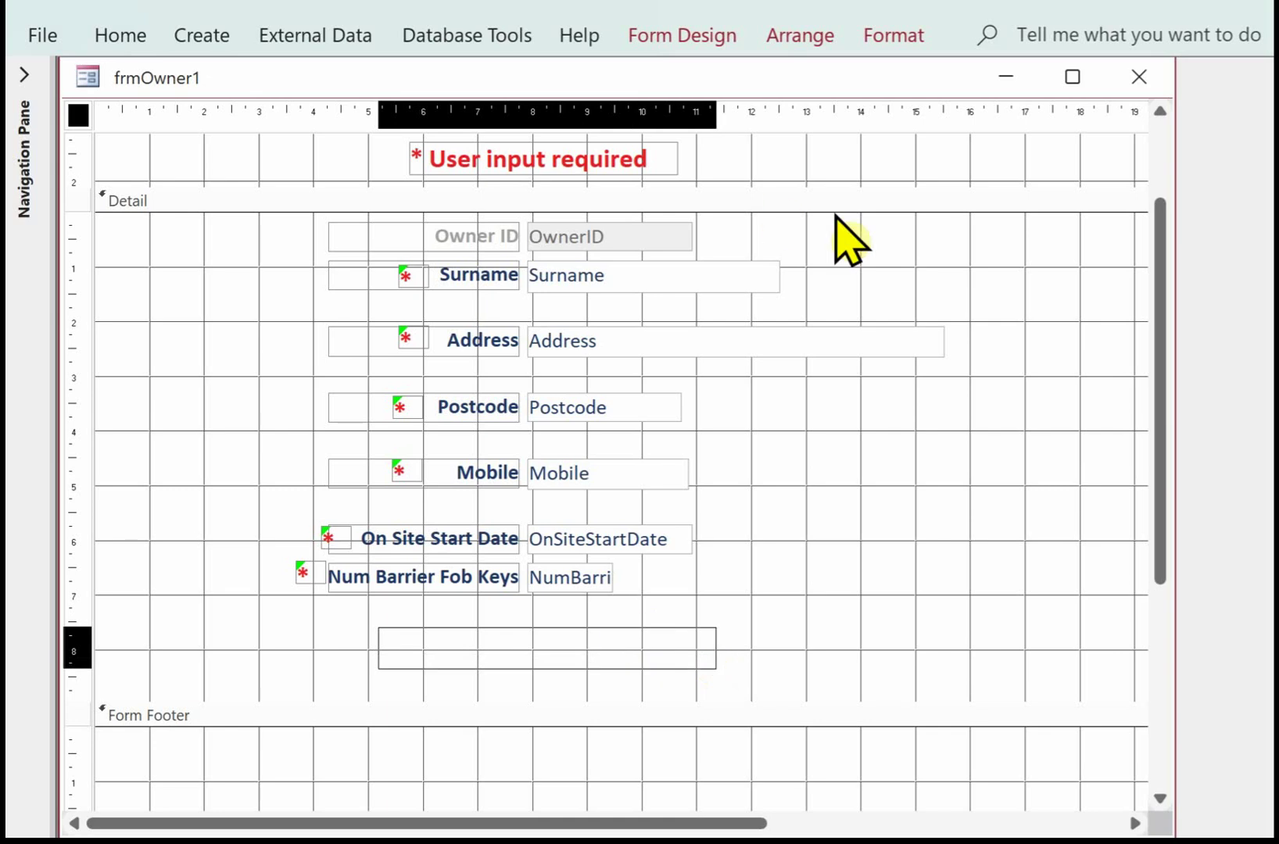
left_click(613, 651)
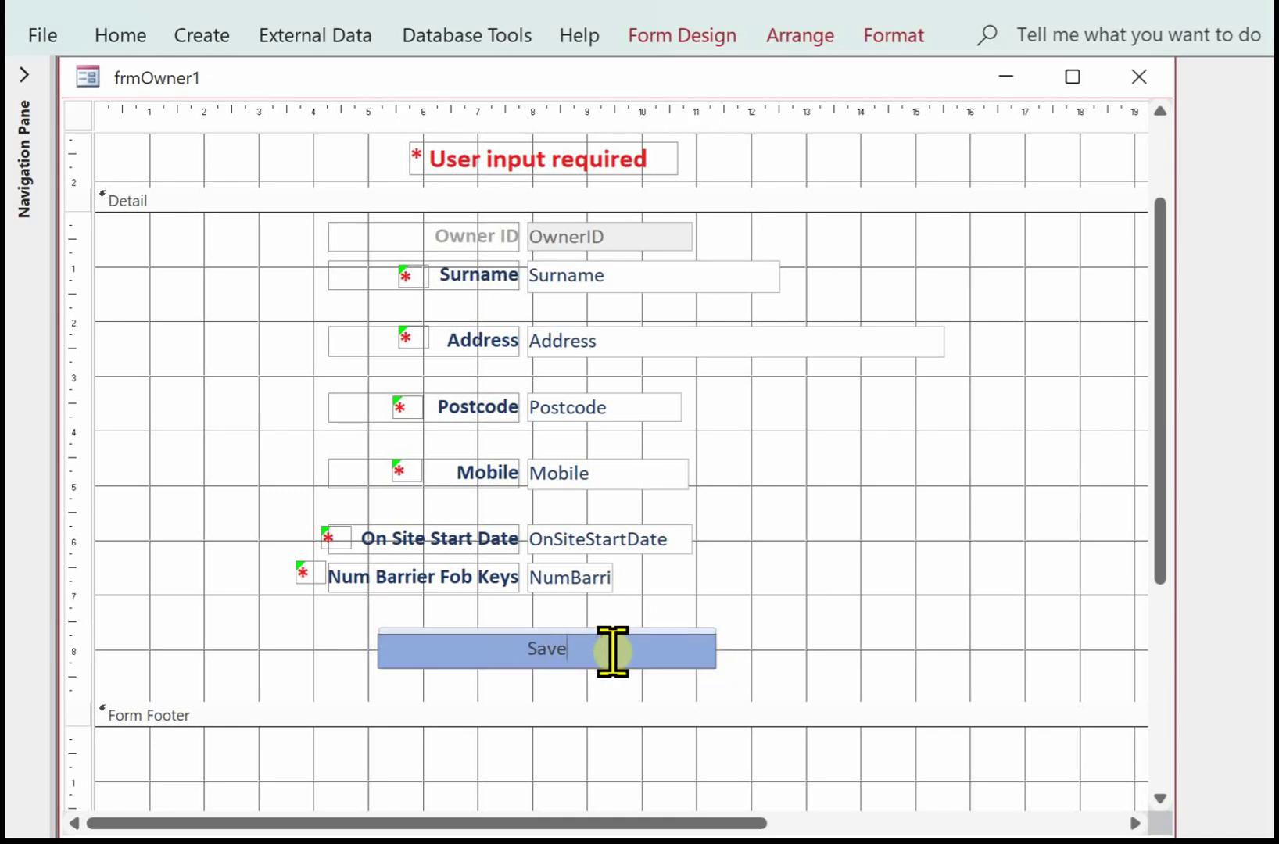
type("Save Owner Record")
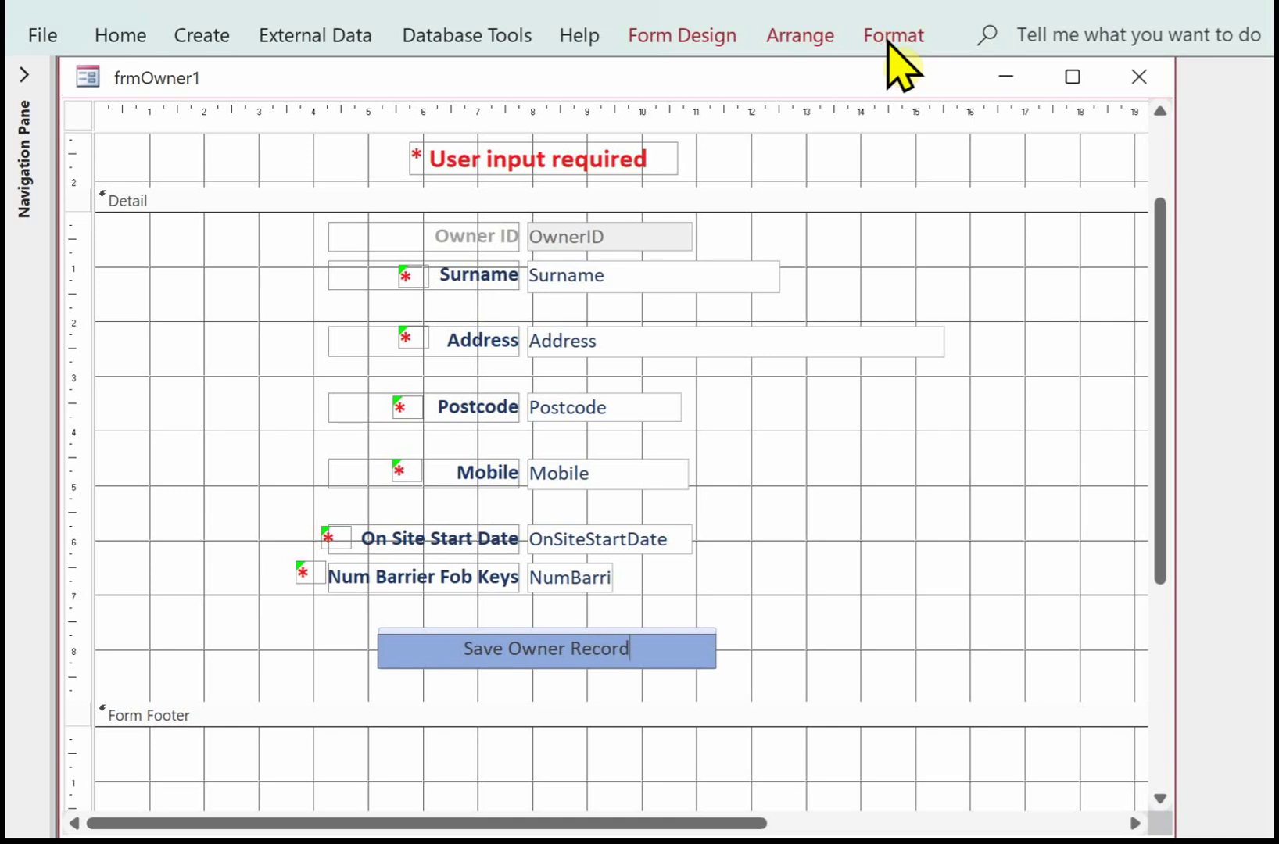
Apply a bevel shape effect to the Save Owner Record button
left_click(888, 41)
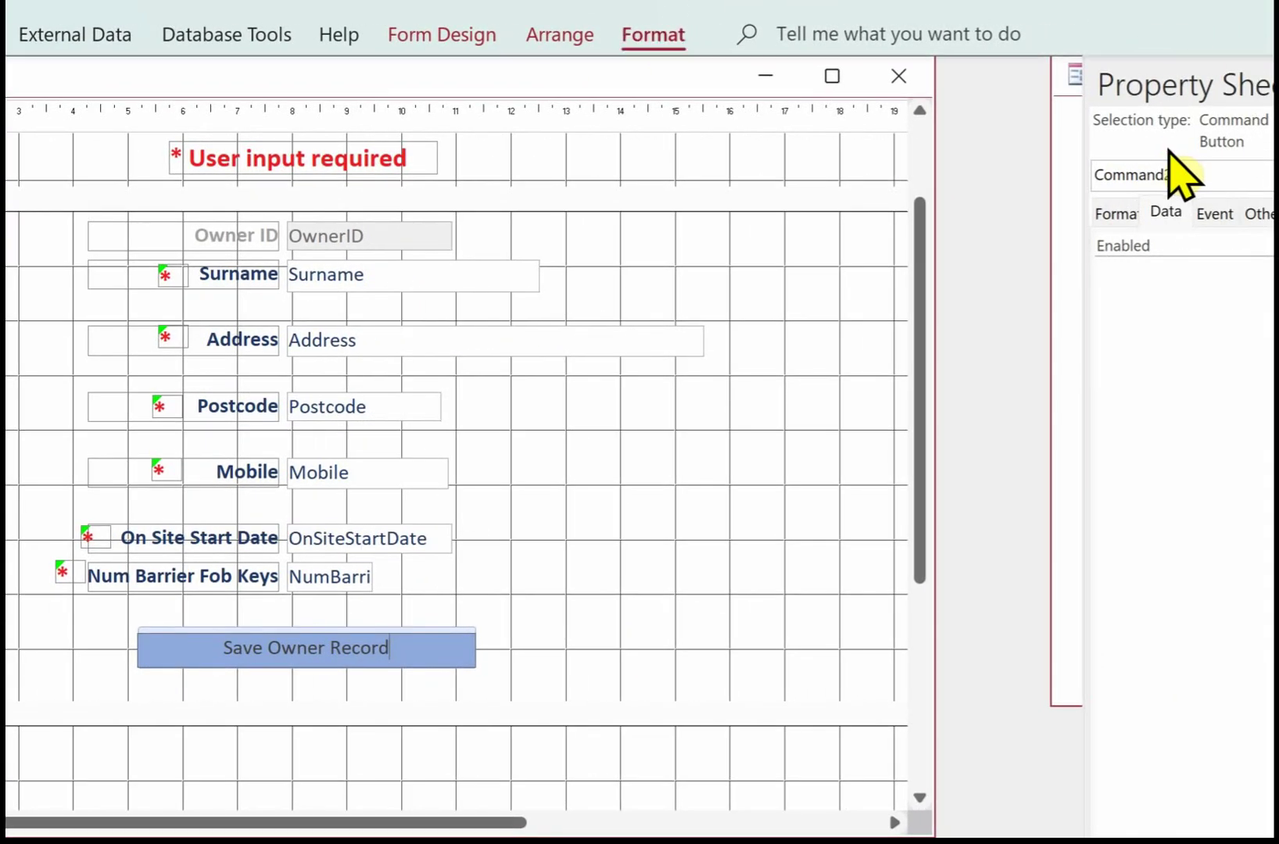
left_click(893, 36)
left_click(1161, 154)
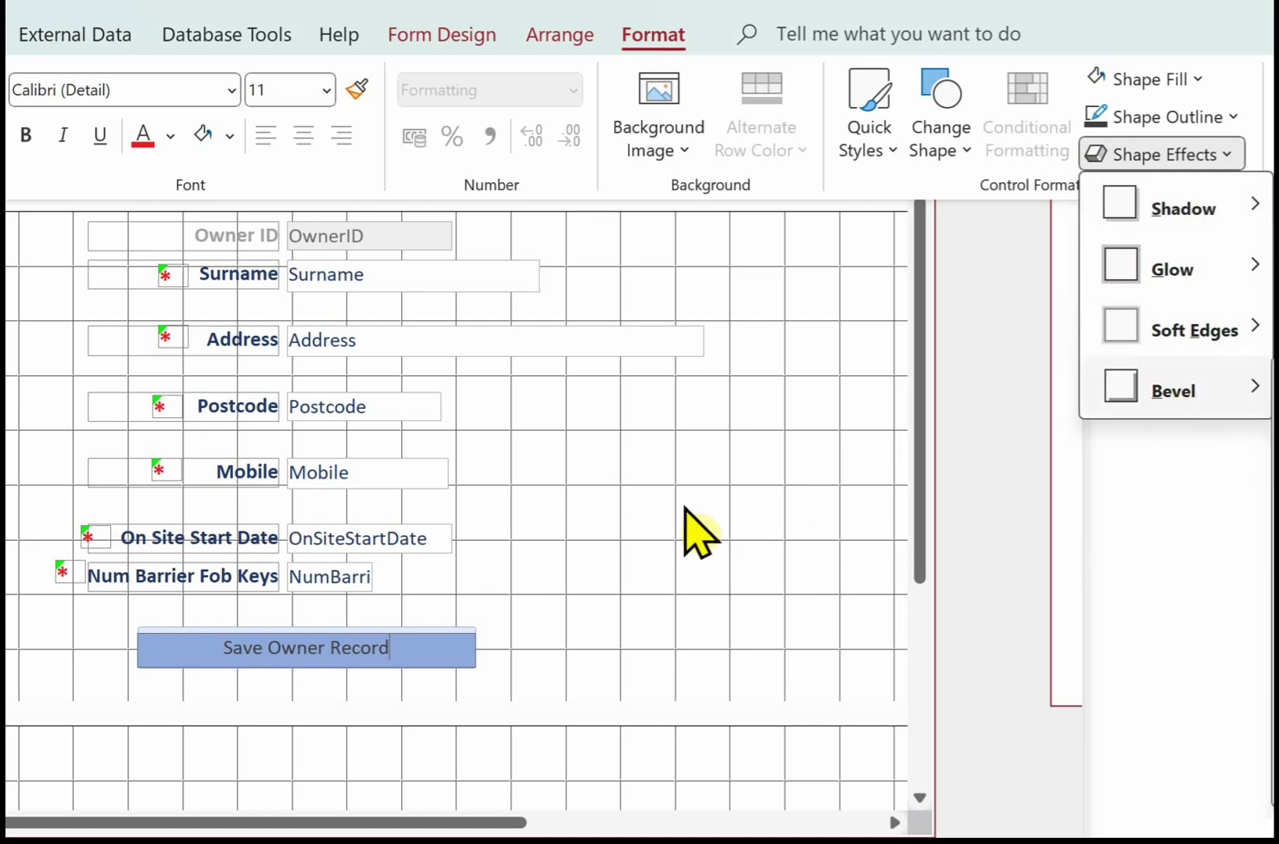
key("Escape")
key("Escape")
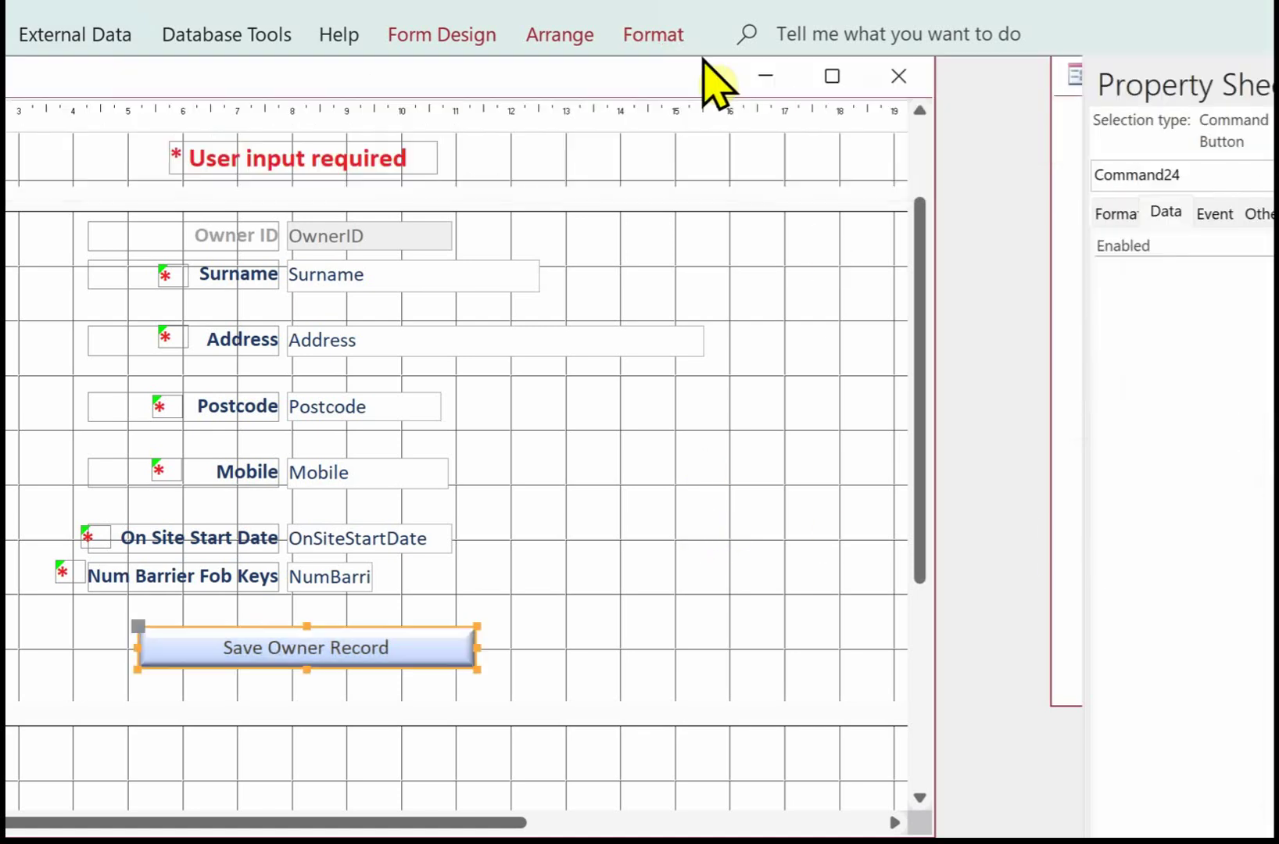
Format the Save Owner Record button's caption in bold with a darker blue theme font color
left_click(662, 39)
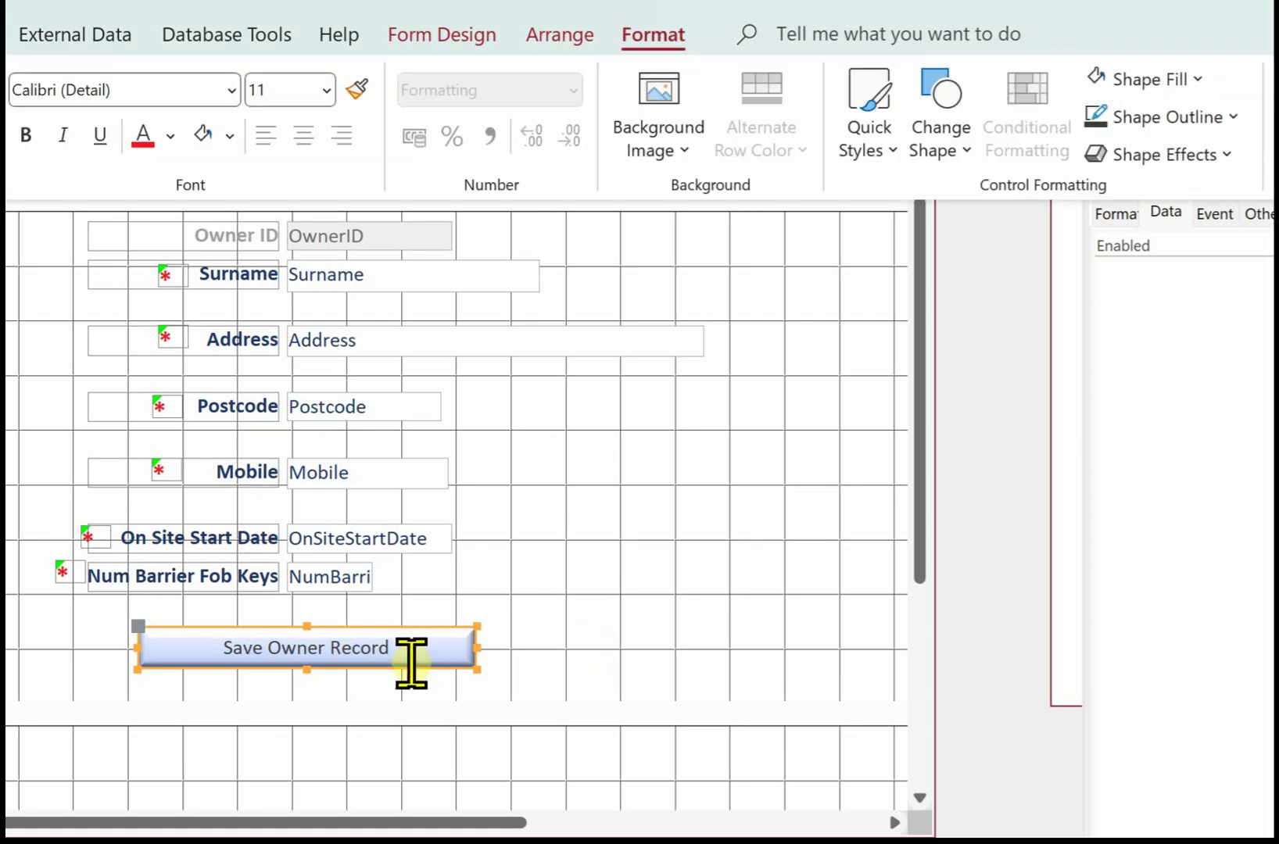
left_click(154, 630)
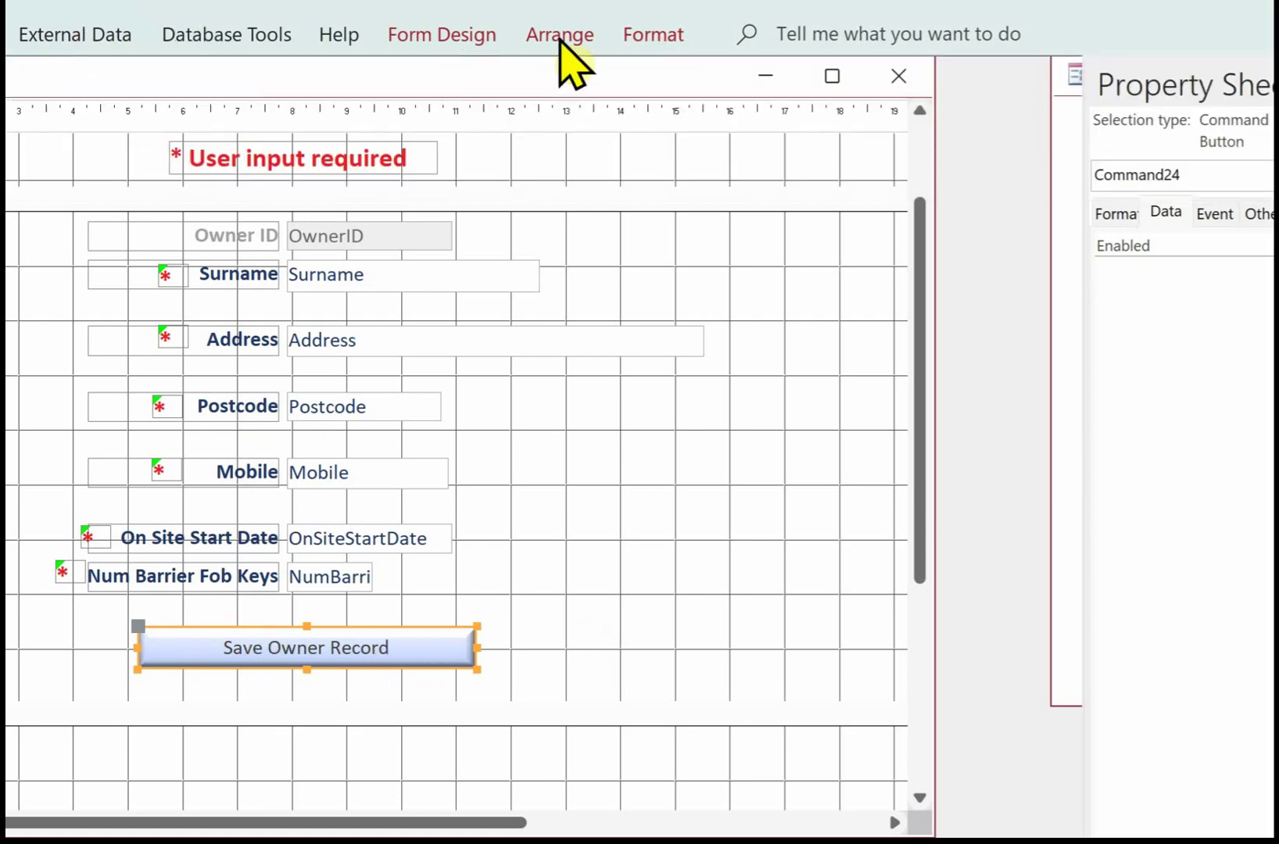
key("F2")
left_click(662, 35)
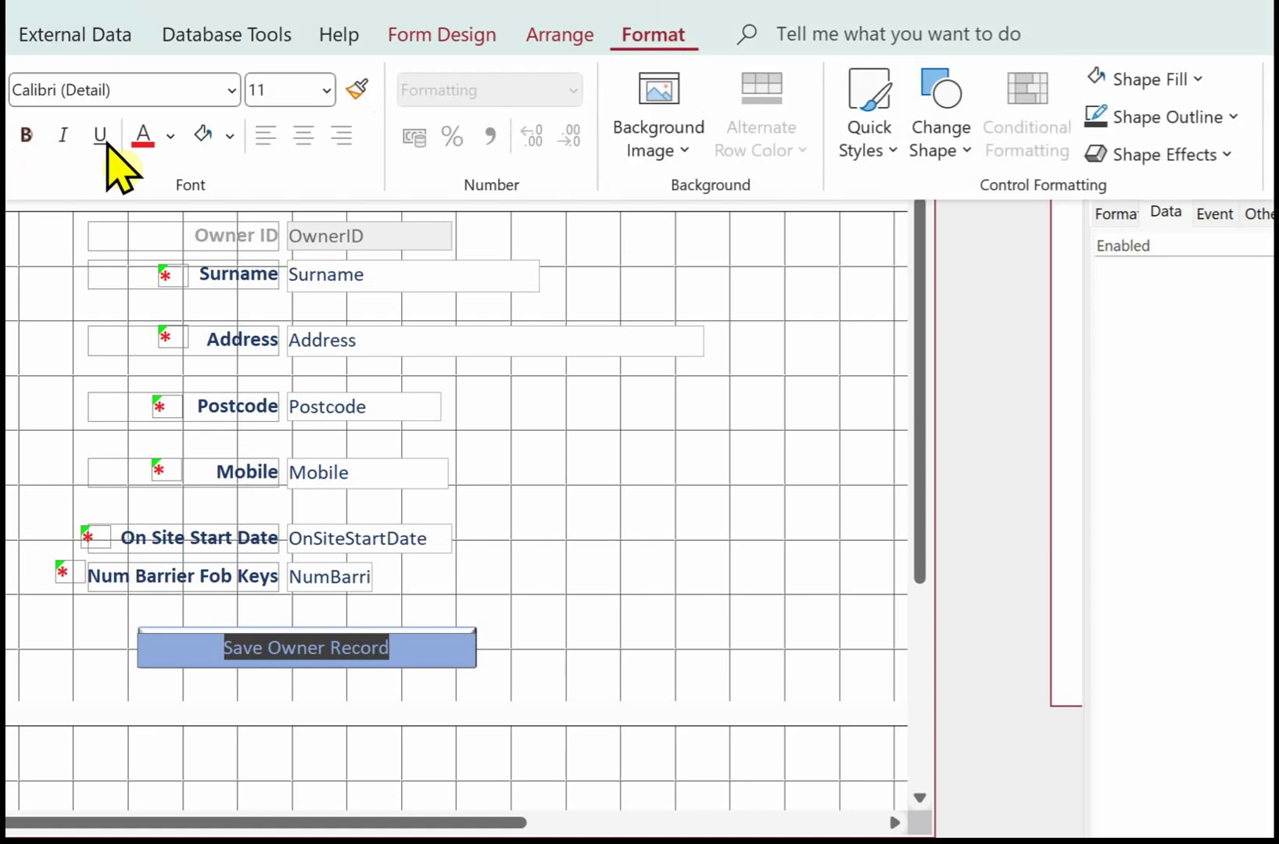
left_click(156, 635)
left_click(634, 30)
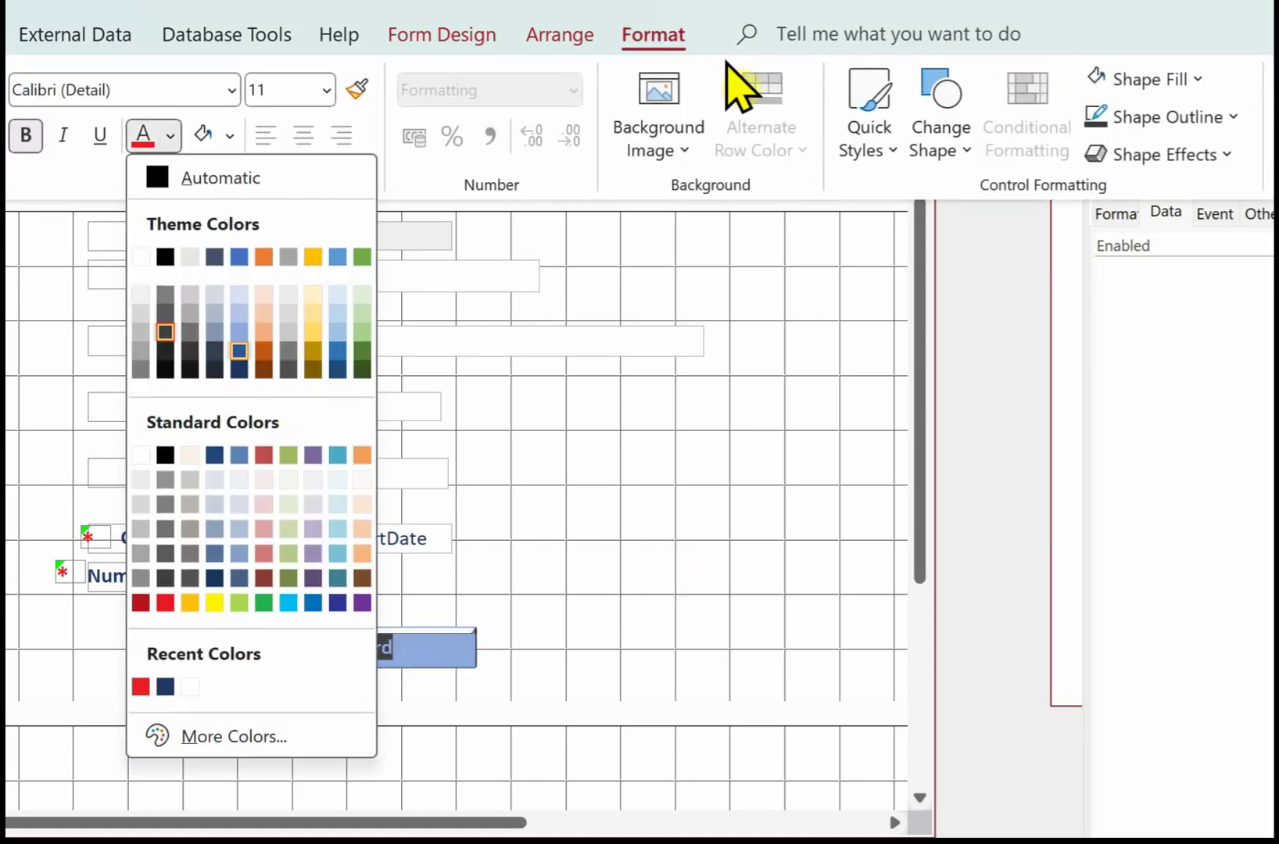
key("Escape")
key("Escape")
left_click(454, 198)
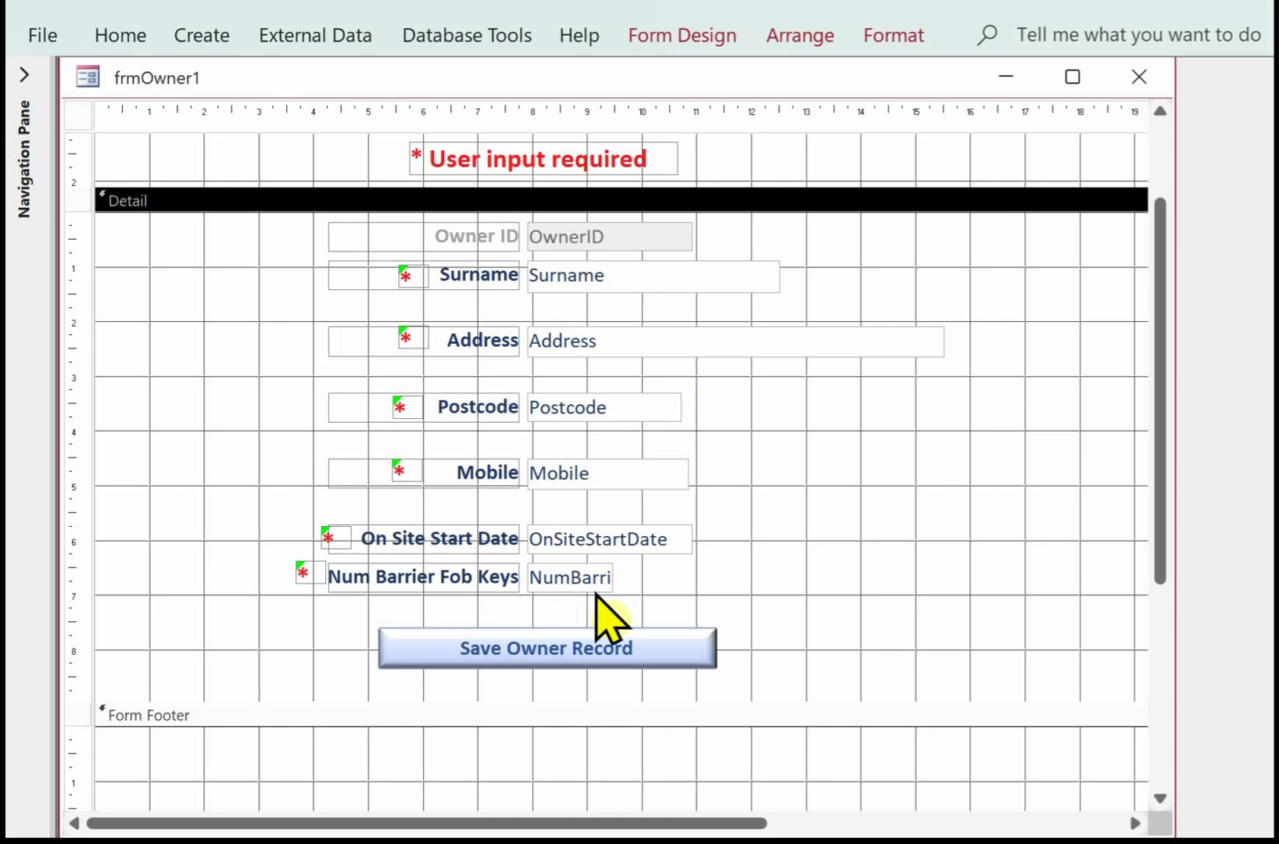
Start building an event for the Save Owner Record button with the Macro Builder
right_click(549, 656)
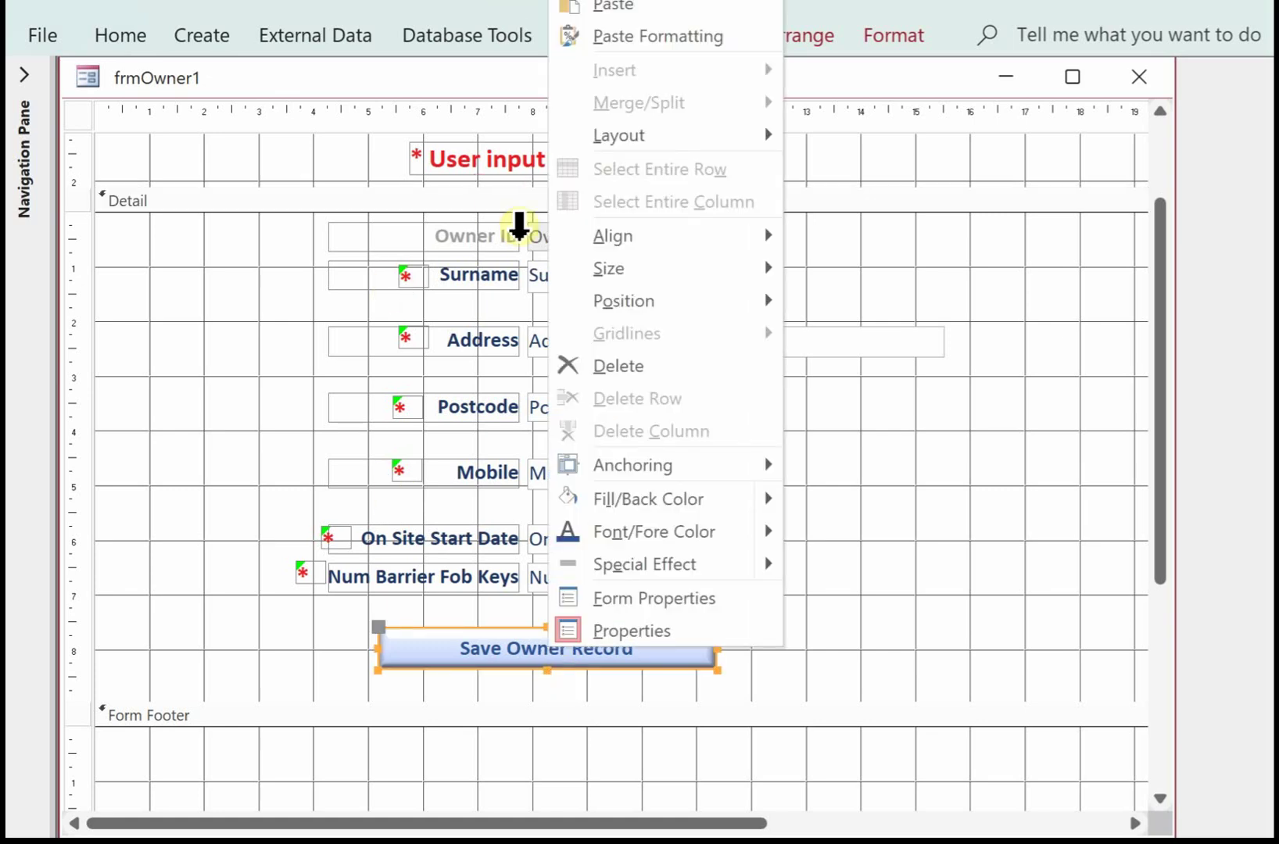
key("Escape")
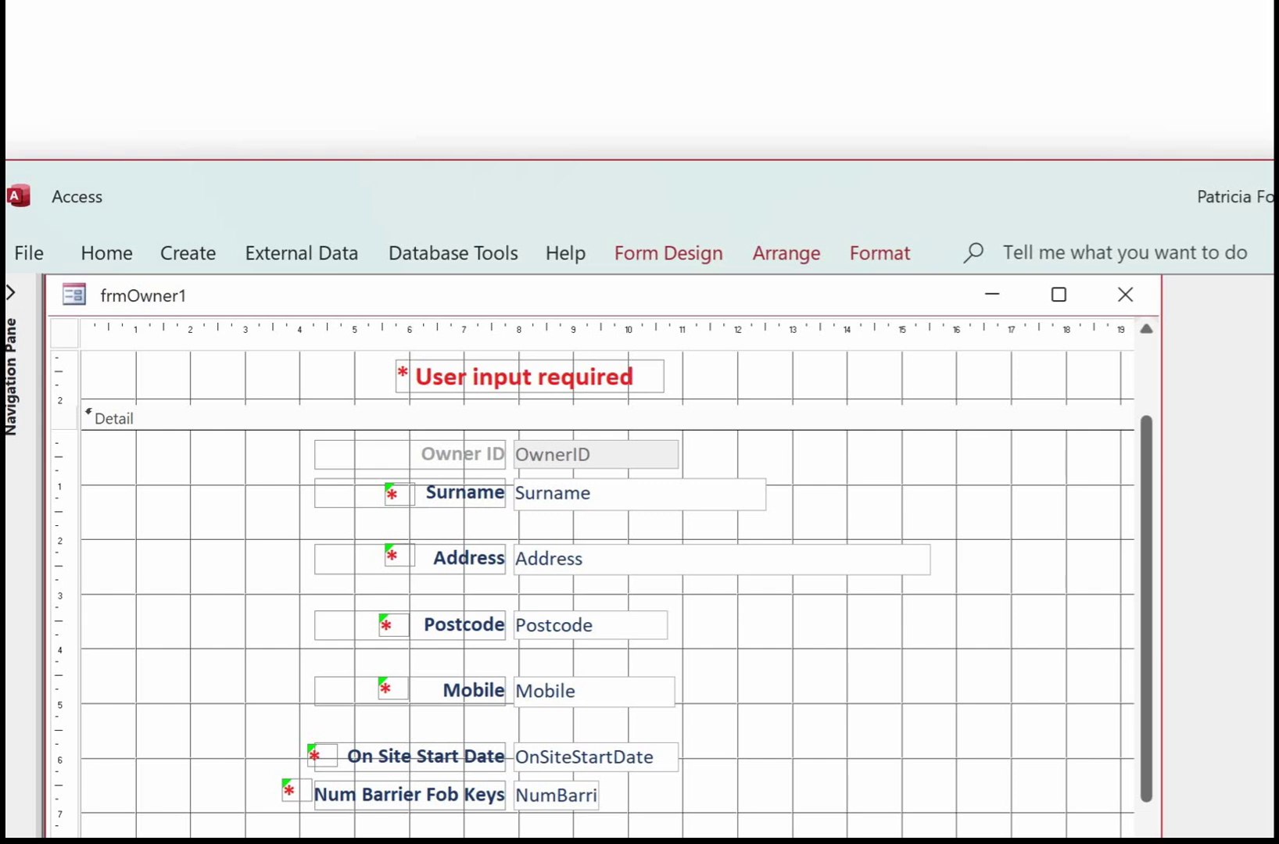
key("shift+F10")
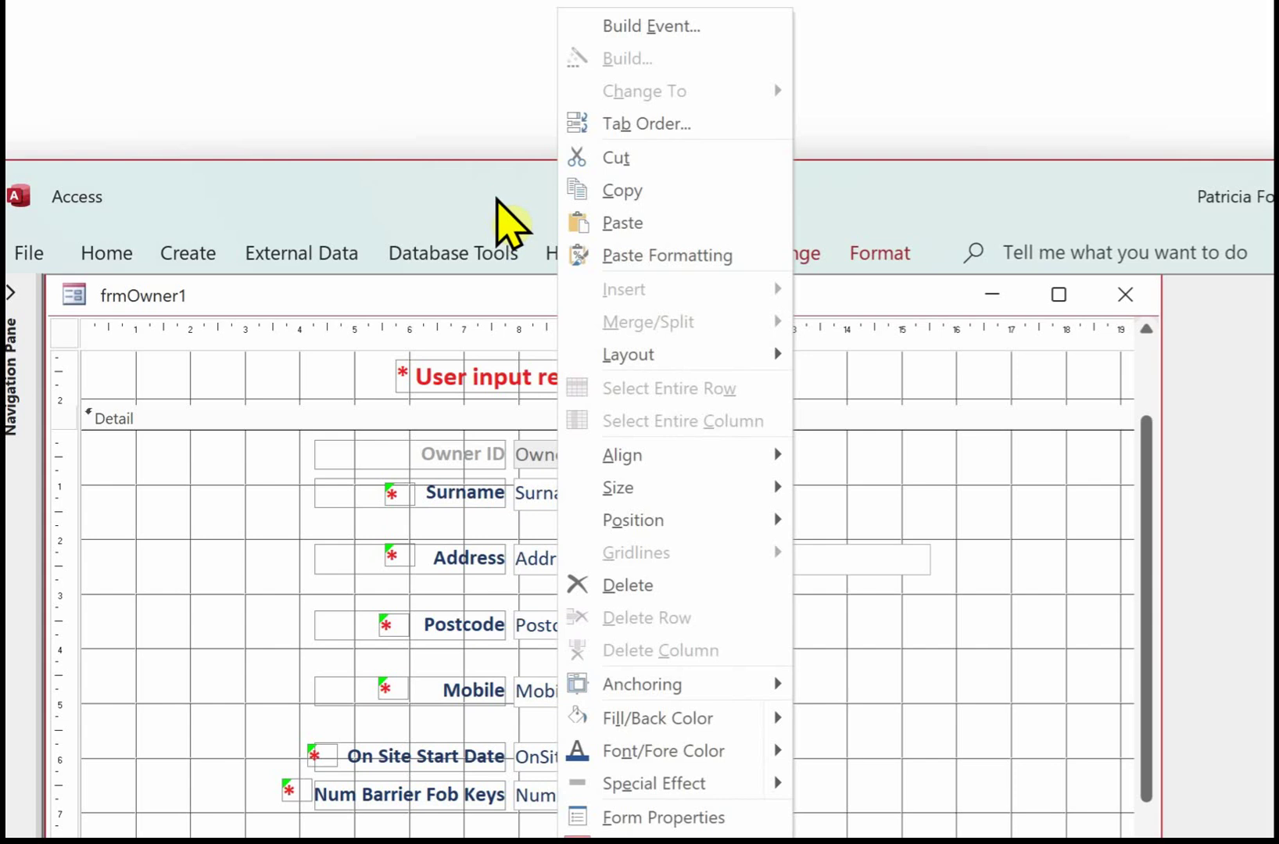
key("Escape")
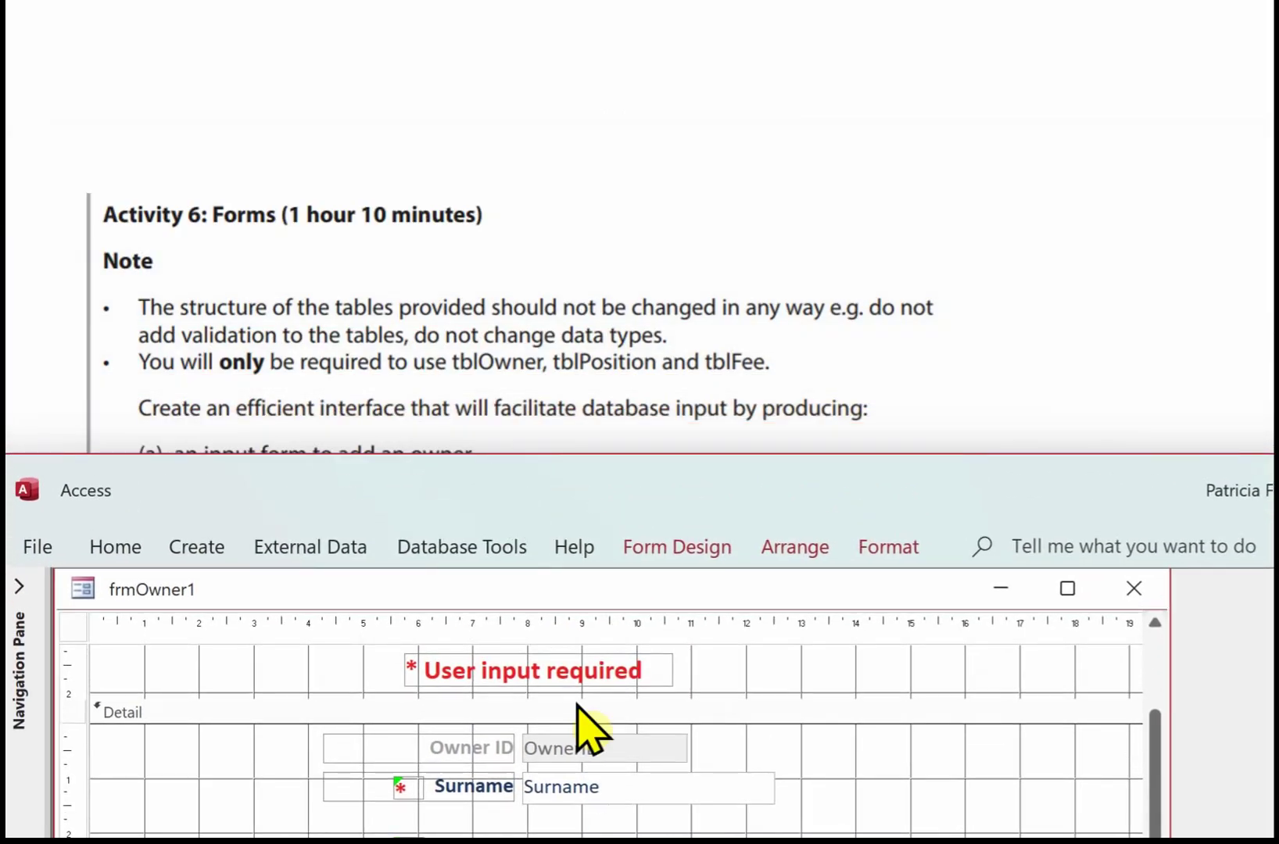
key("shift+F10")
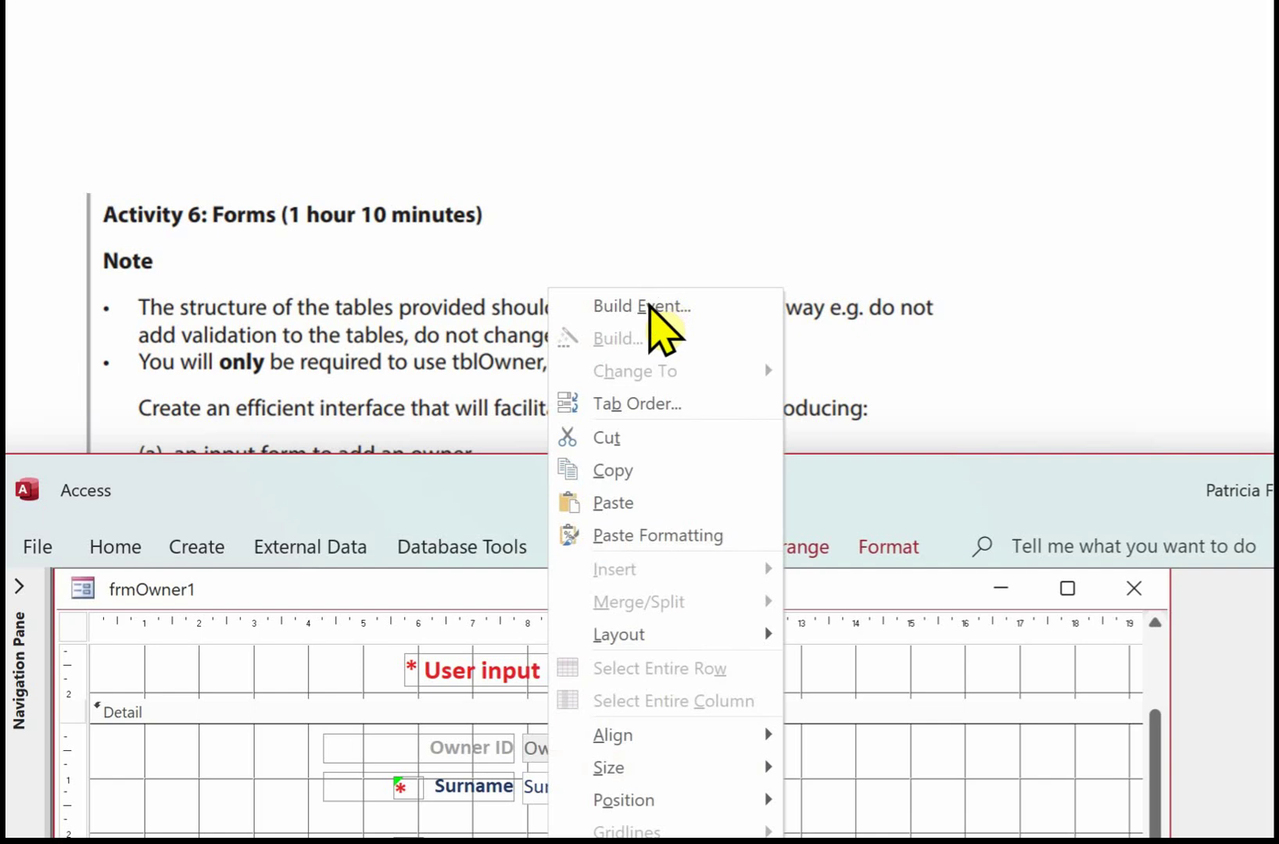
key("Down")
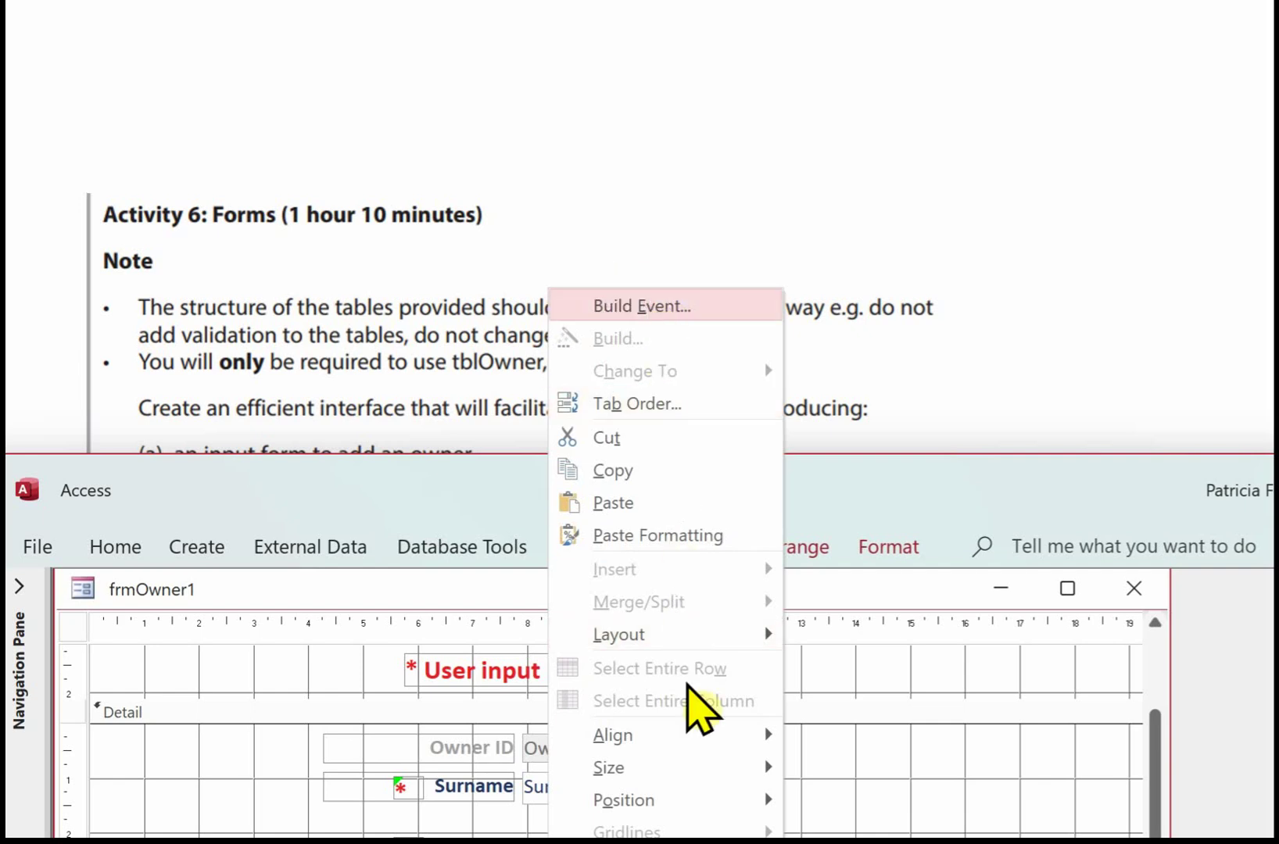
key("Return")
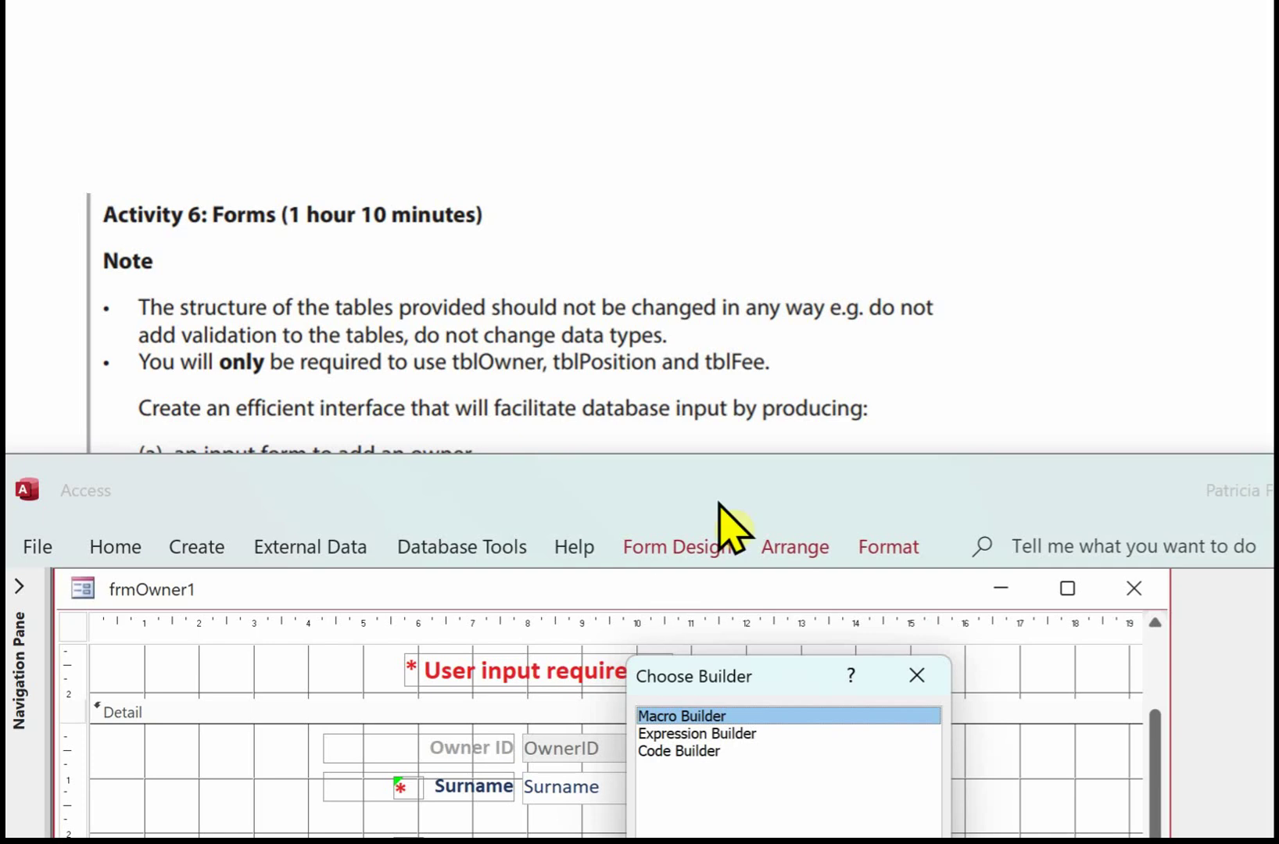
key("Return")
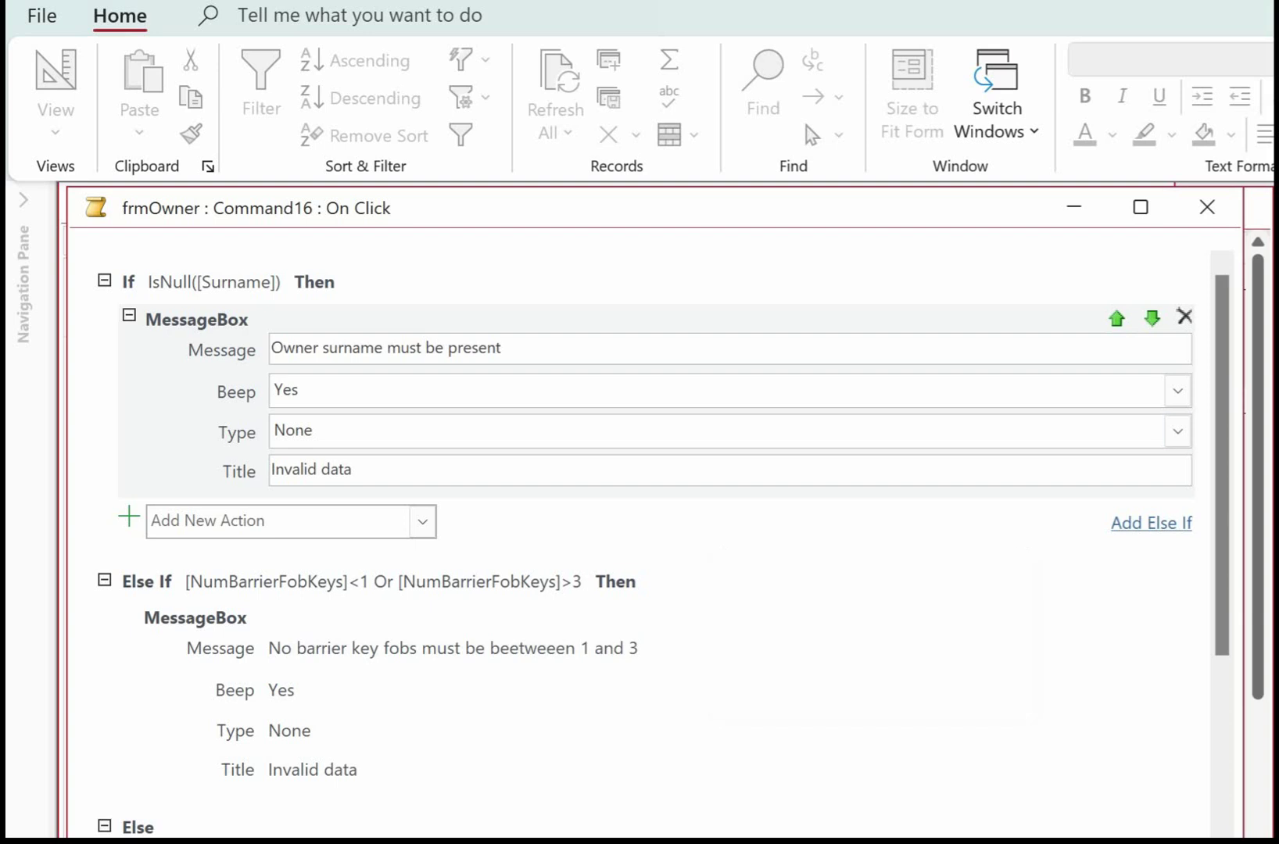
Examine the Else If condition on NumBarrierFobKeys and the arguments of its MessageBox action
scroll(490, 443, "down", 3)
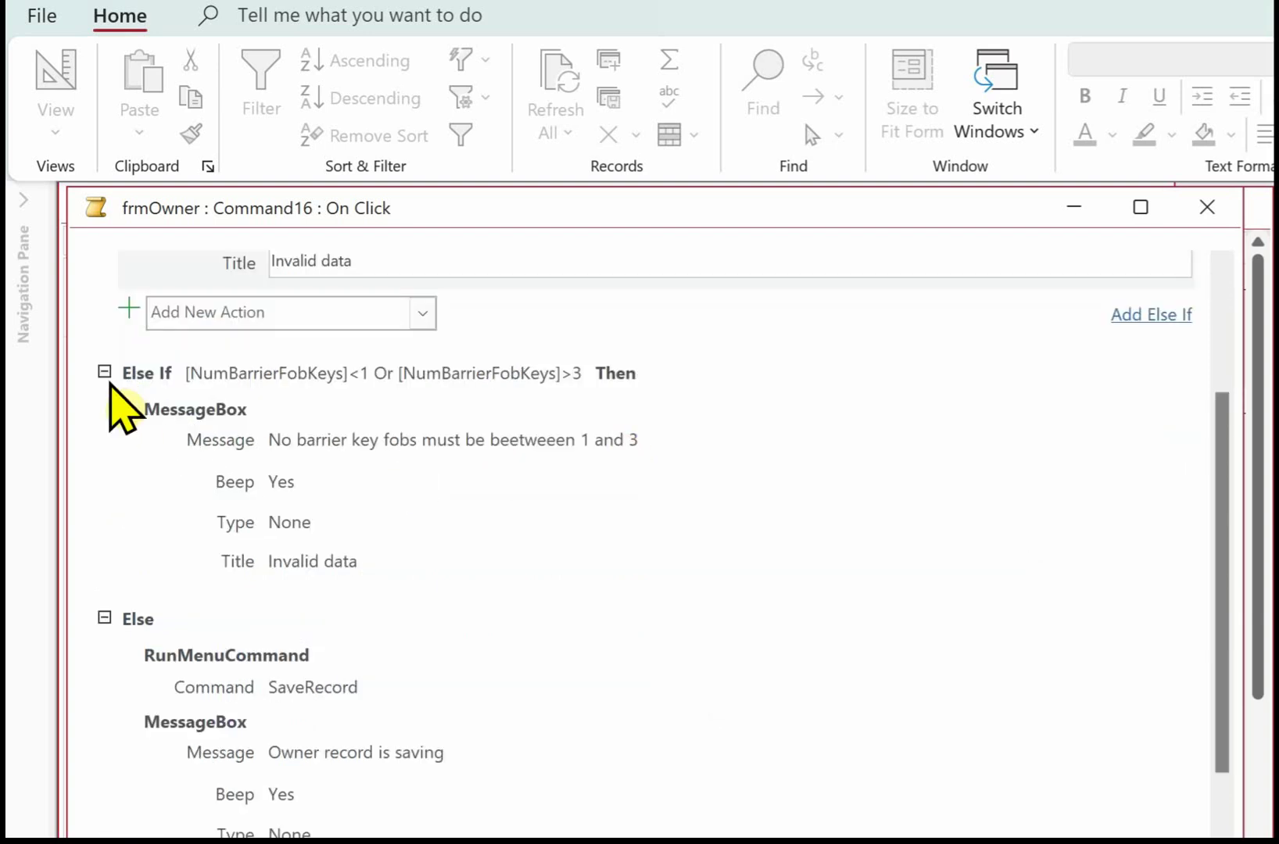
mouse_move(174, 397)
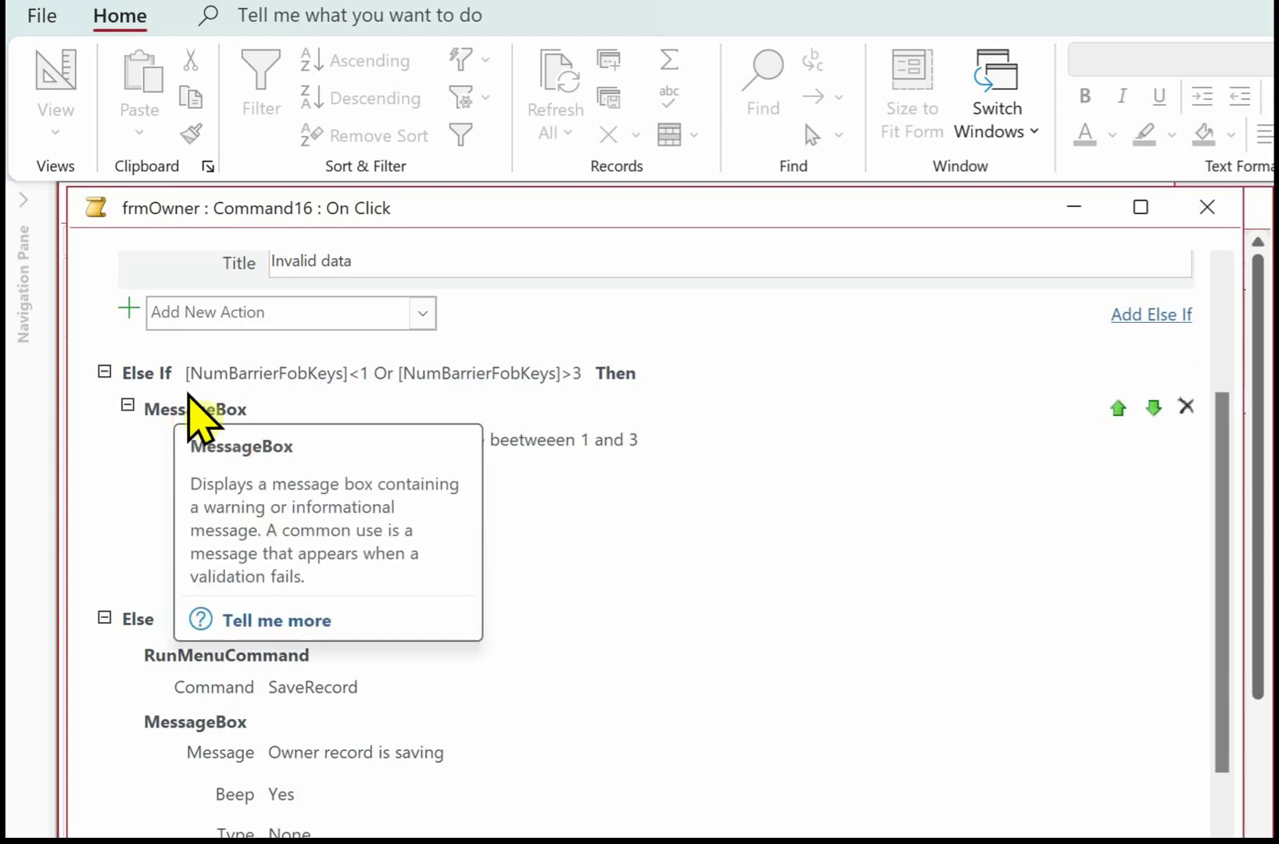
mouse_move(216, 391)
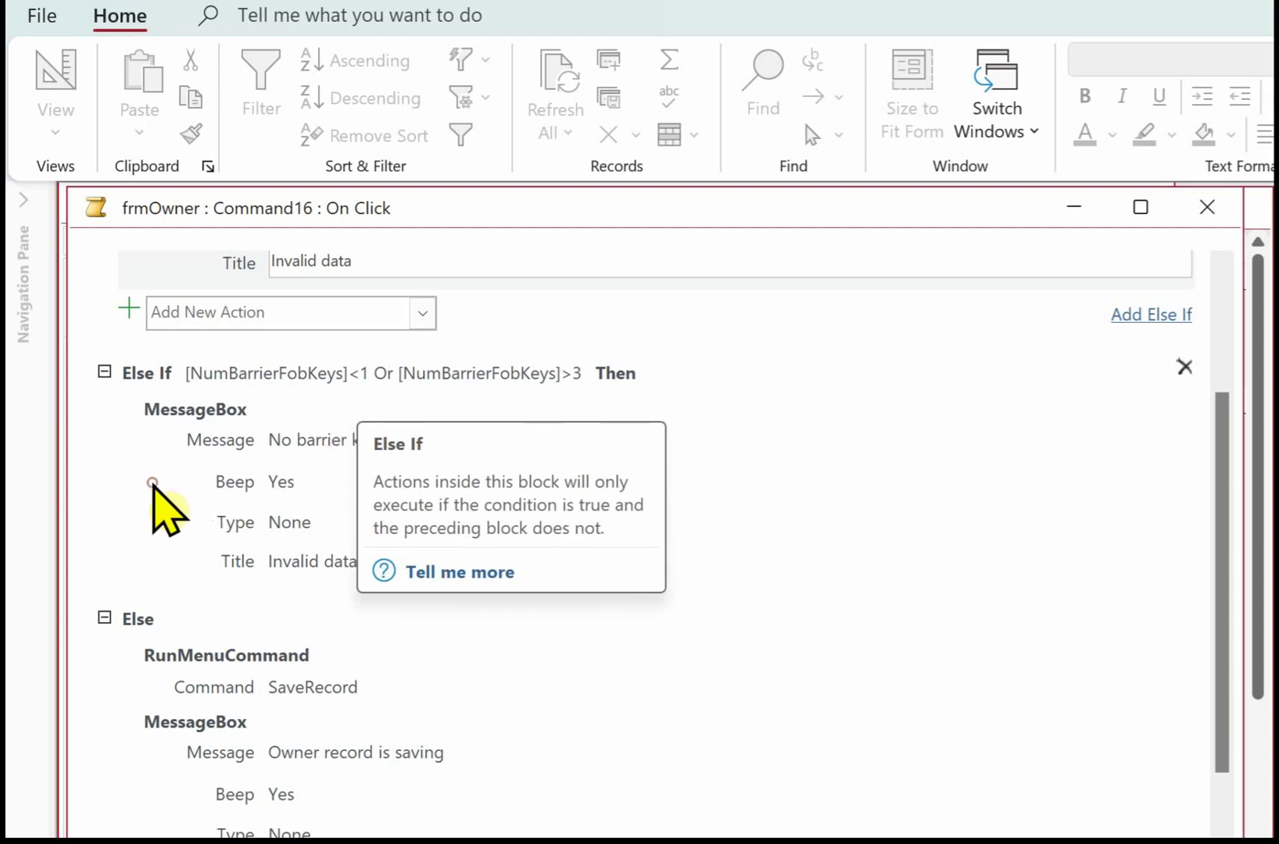
left_click(278, 440)
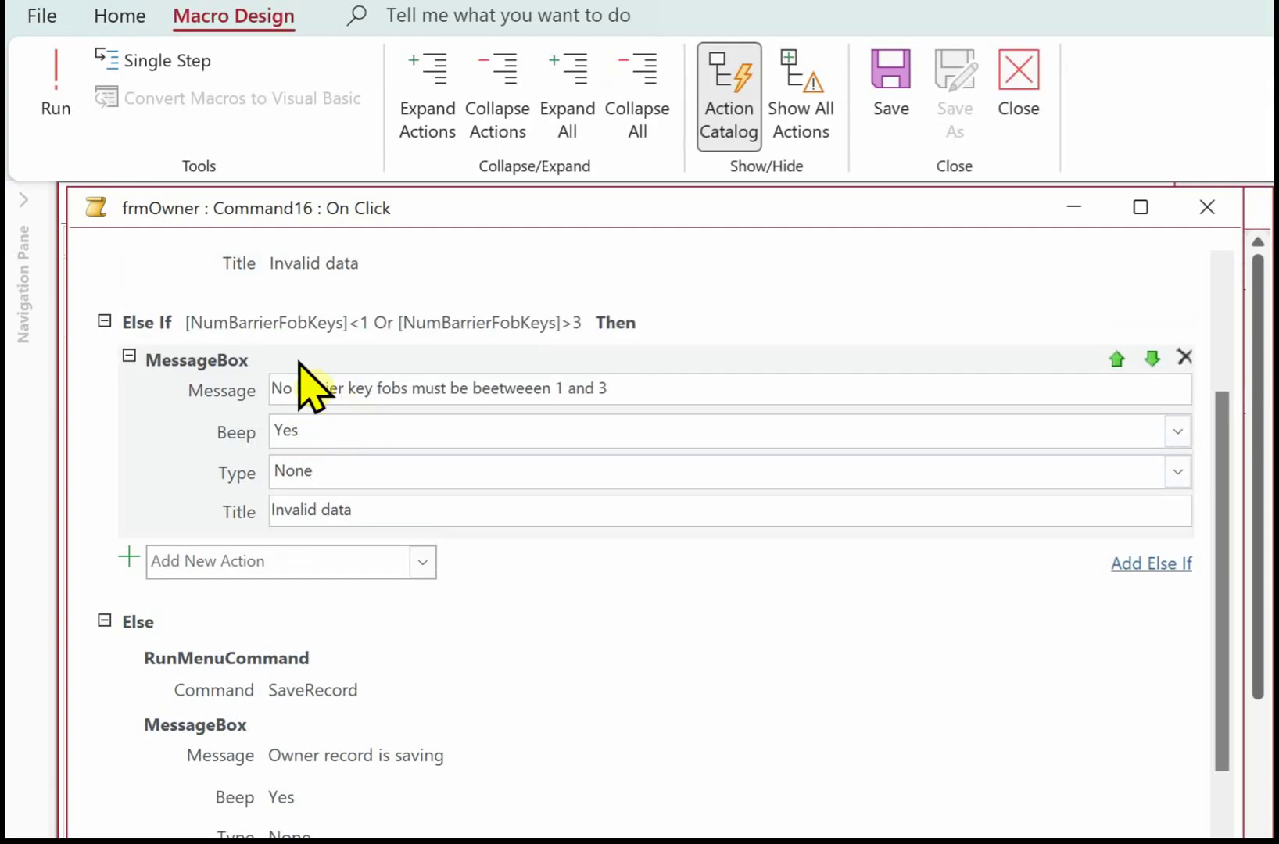
mouse_move(930, 389)
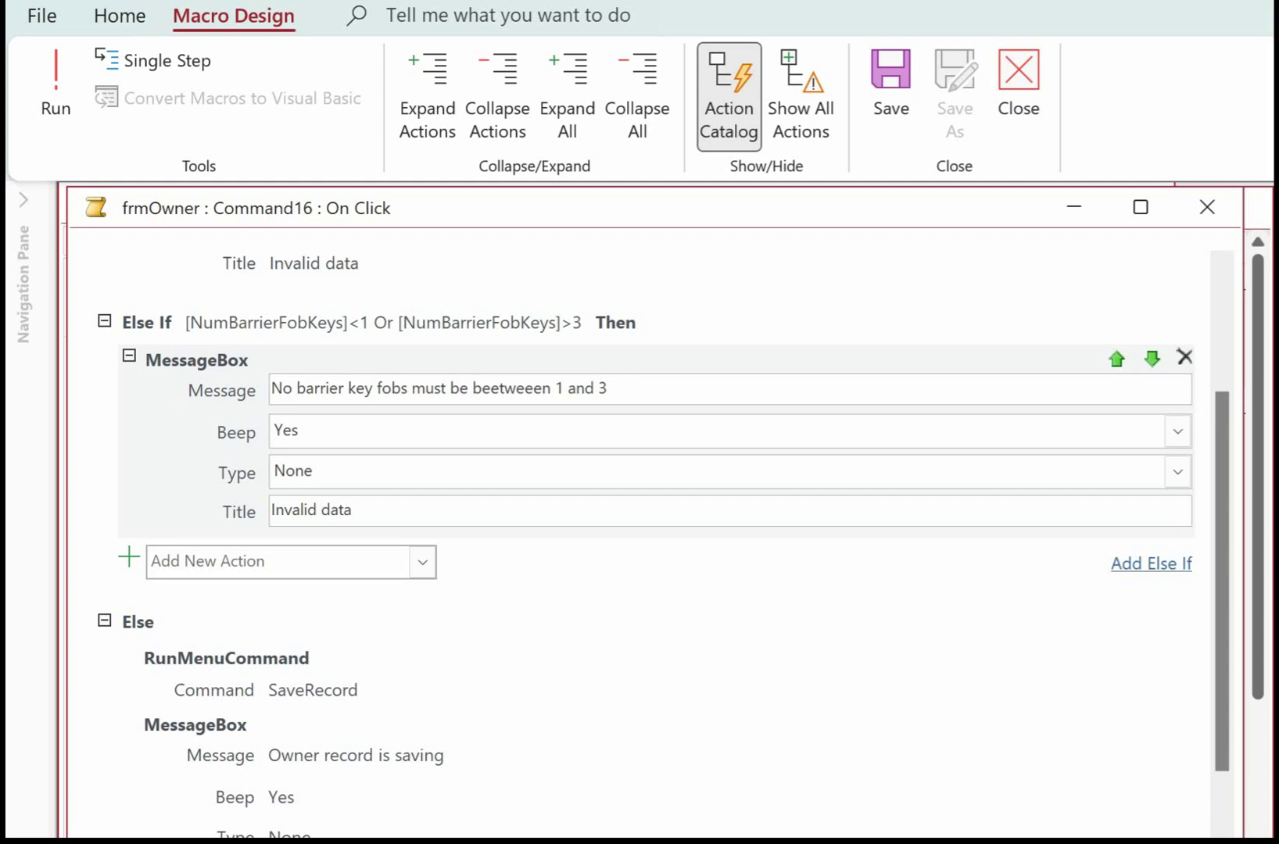
Examine the Else branch's RunMenuCommand, MessageBox and GoToRecord actions and their arguments
scroll(1056, 299, "down", 3)
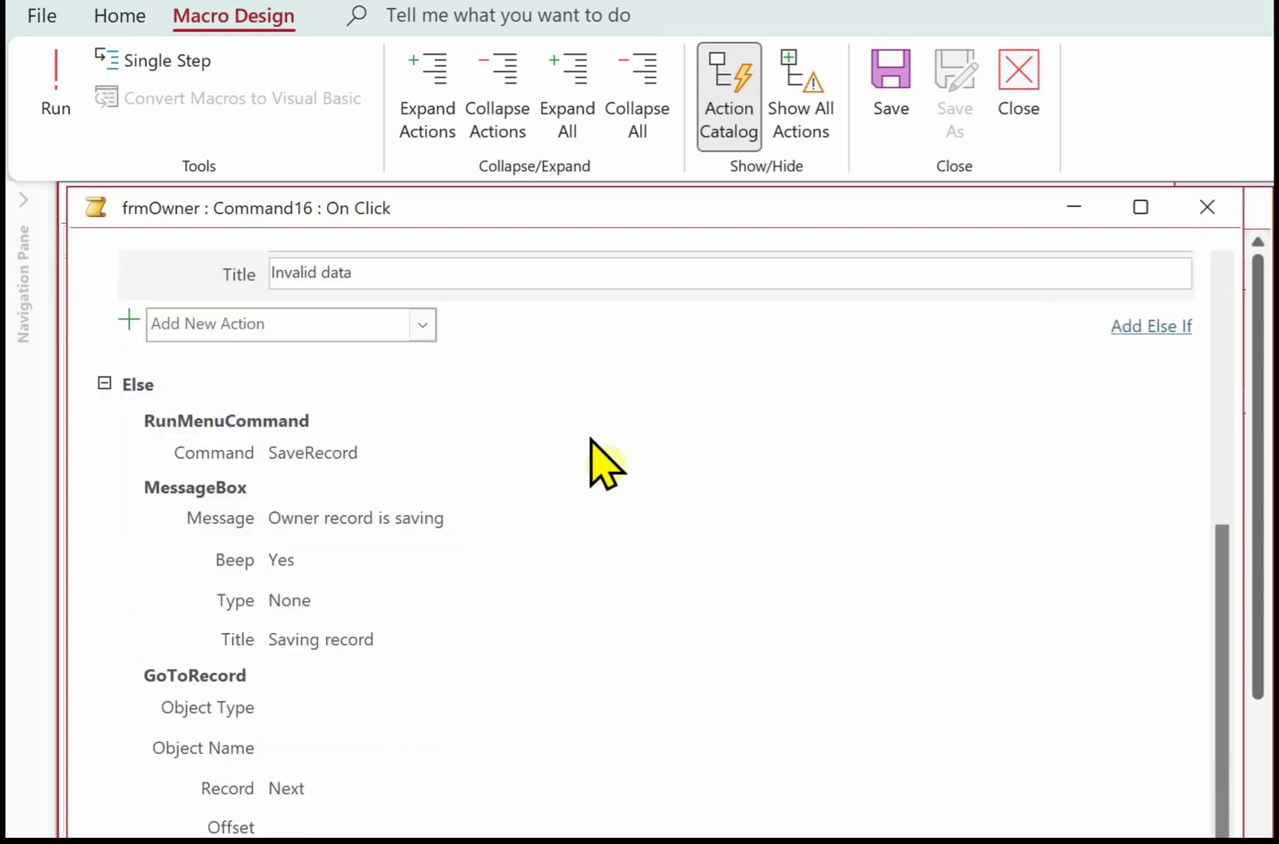
mouse_move(591, 441)
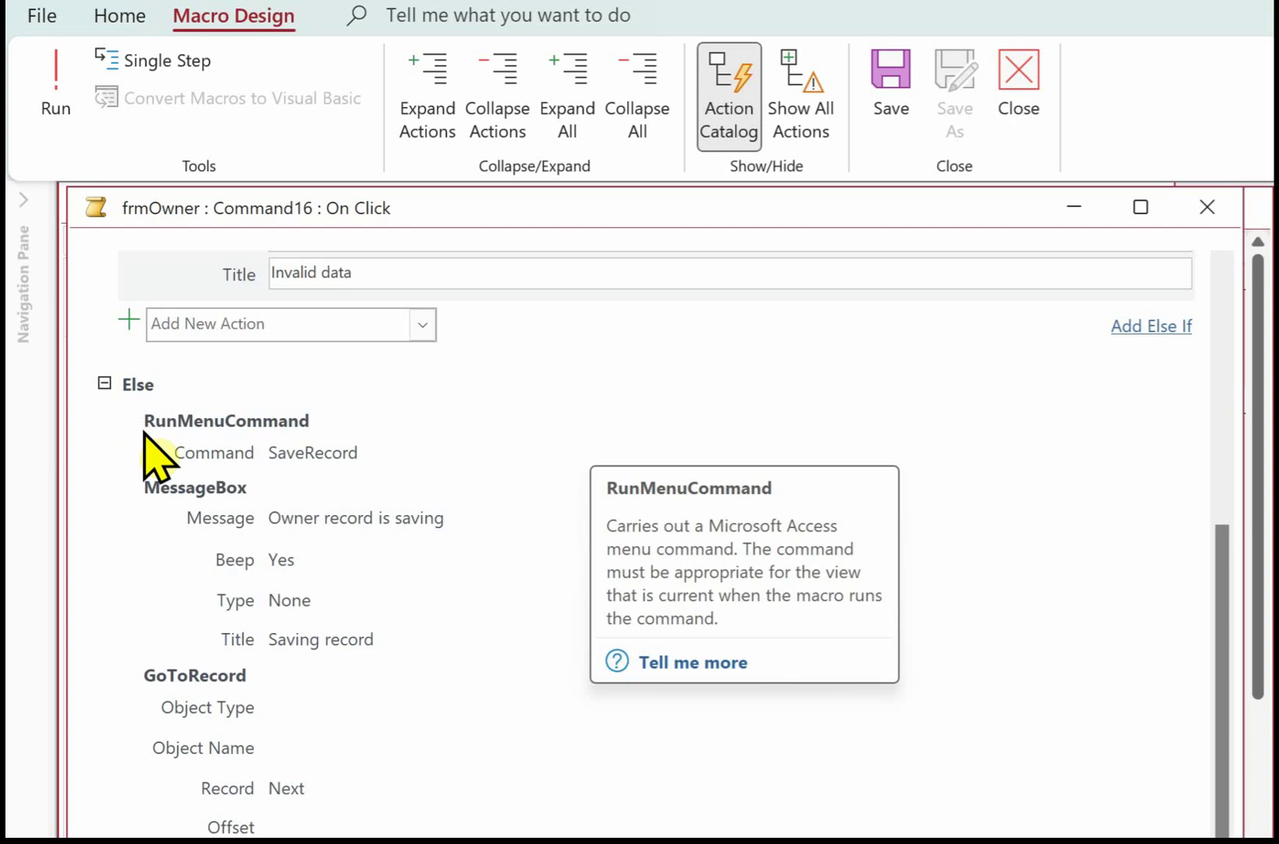
left_click(160, 450)
left_click(393, 461)
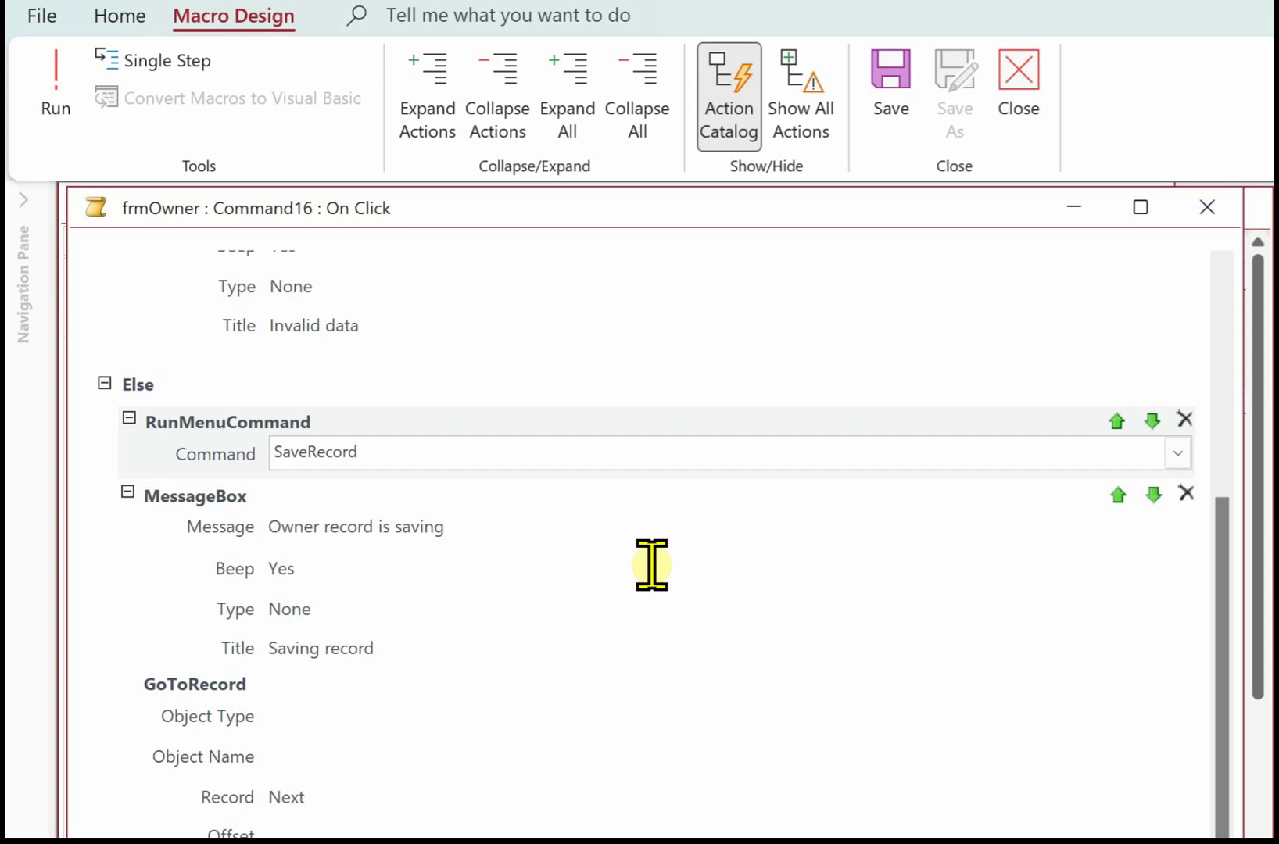
left_click(591, 543)
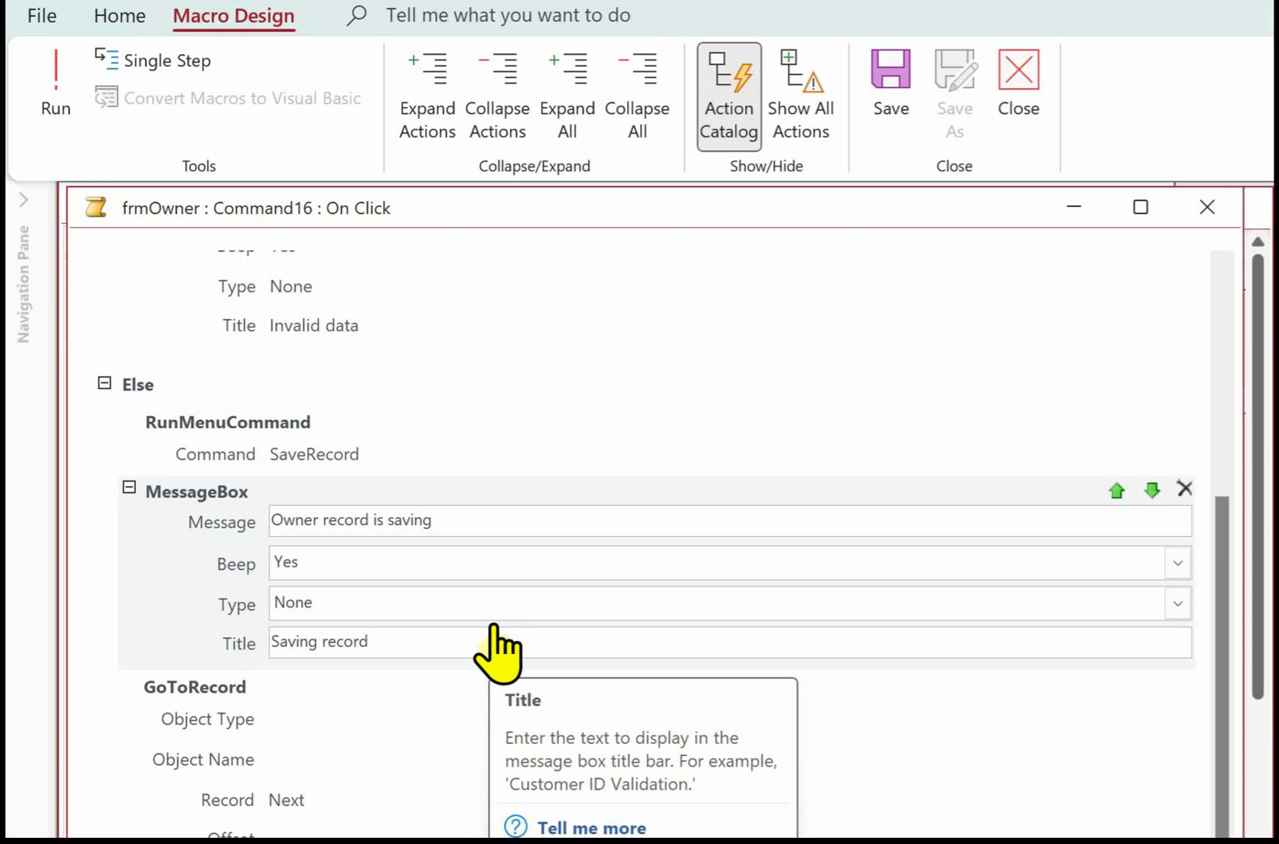
scroll(493, 624, "down", 1)
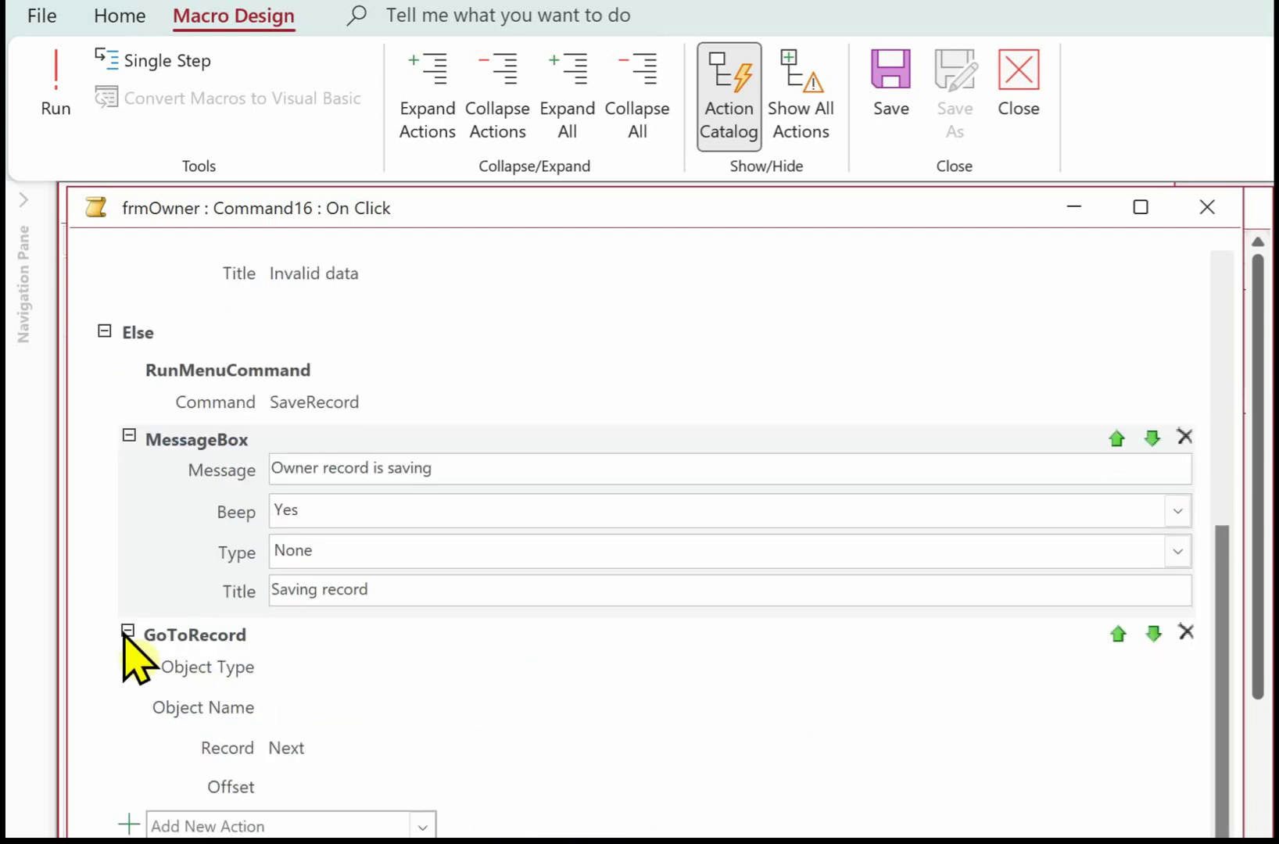
left_click(141, 674)
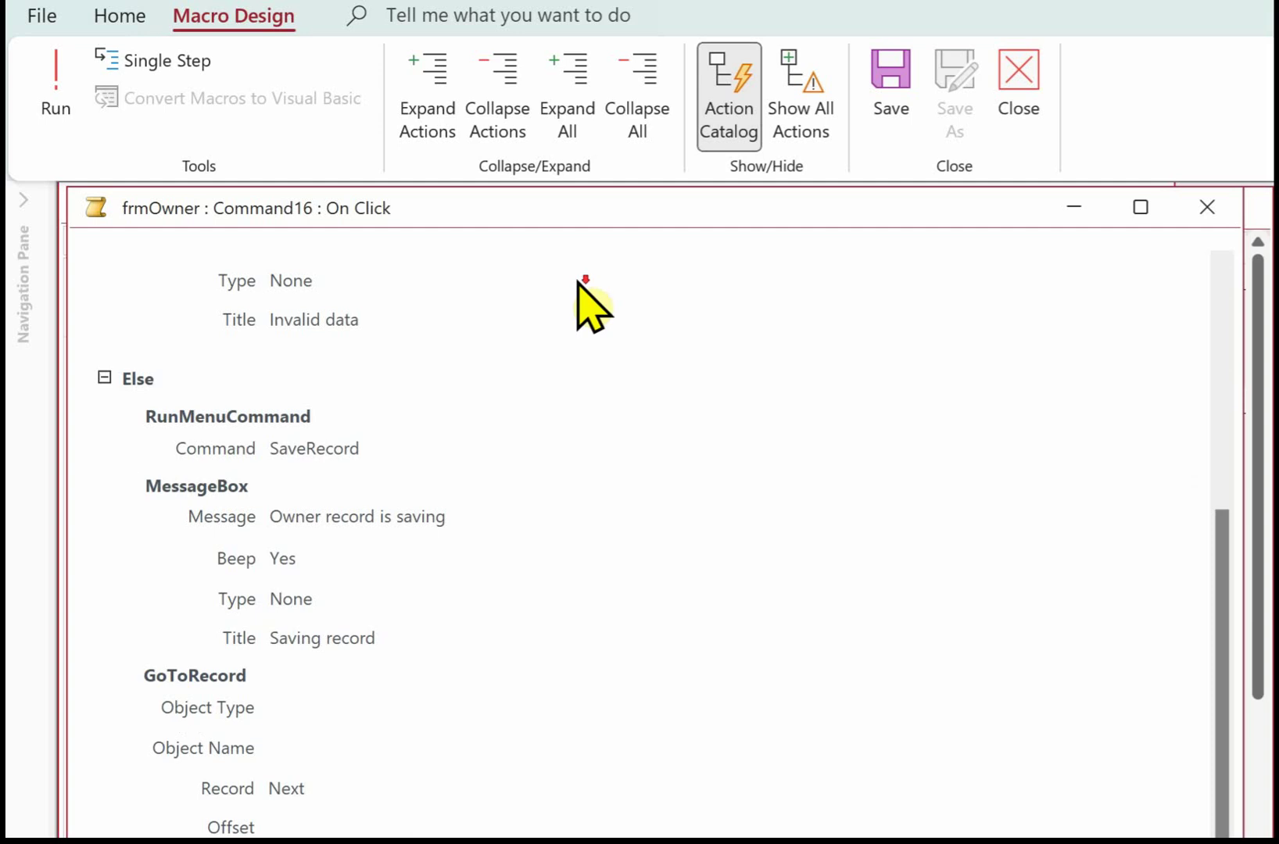
scroll(491, 685, "down", 1)
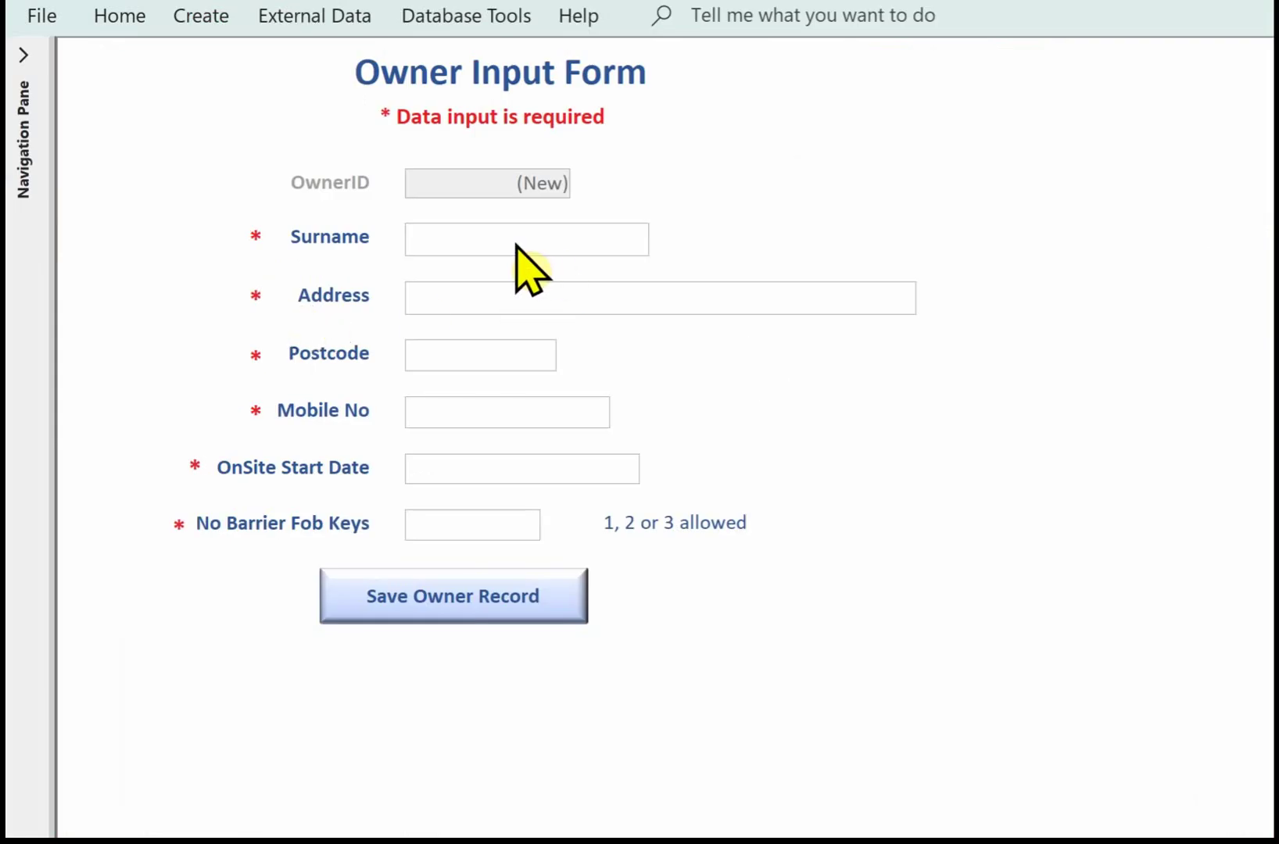
Fill in a new owner's address, postcode and mobile number, and set the OnSite Start Date to 30/03/2024, leaving Surname empty
left_click(513, 289)
type("4 Street Lane")
left_click(505, 362)
type("AA2 2AA")
left_click(505, 416)
type("07777 777777")
left_click(503, 468)
left_click(653, 466)
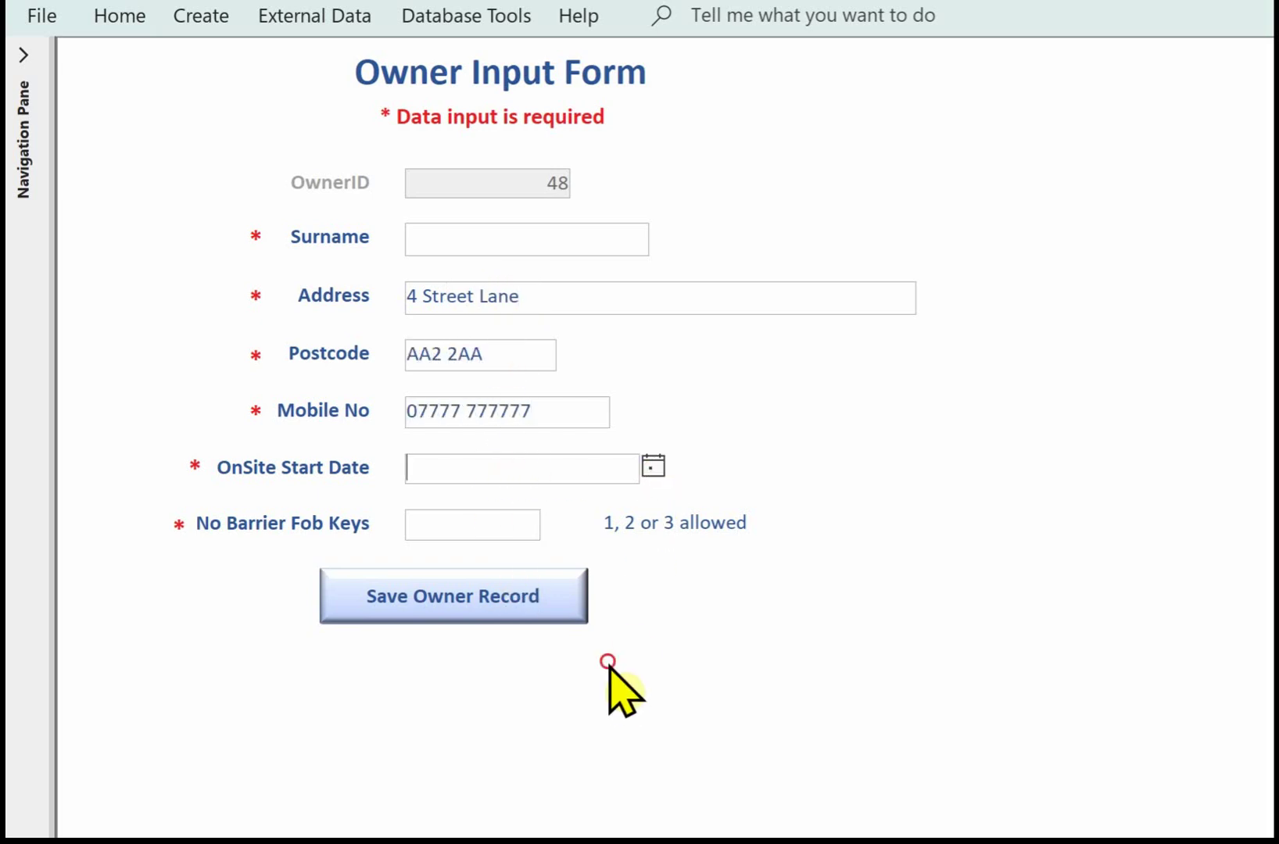
Set No Barrier Fob Keys to 1 and try to save the owner record with Surname still empty
left_click(462, 525)
type("1")
left_click(443, 622)
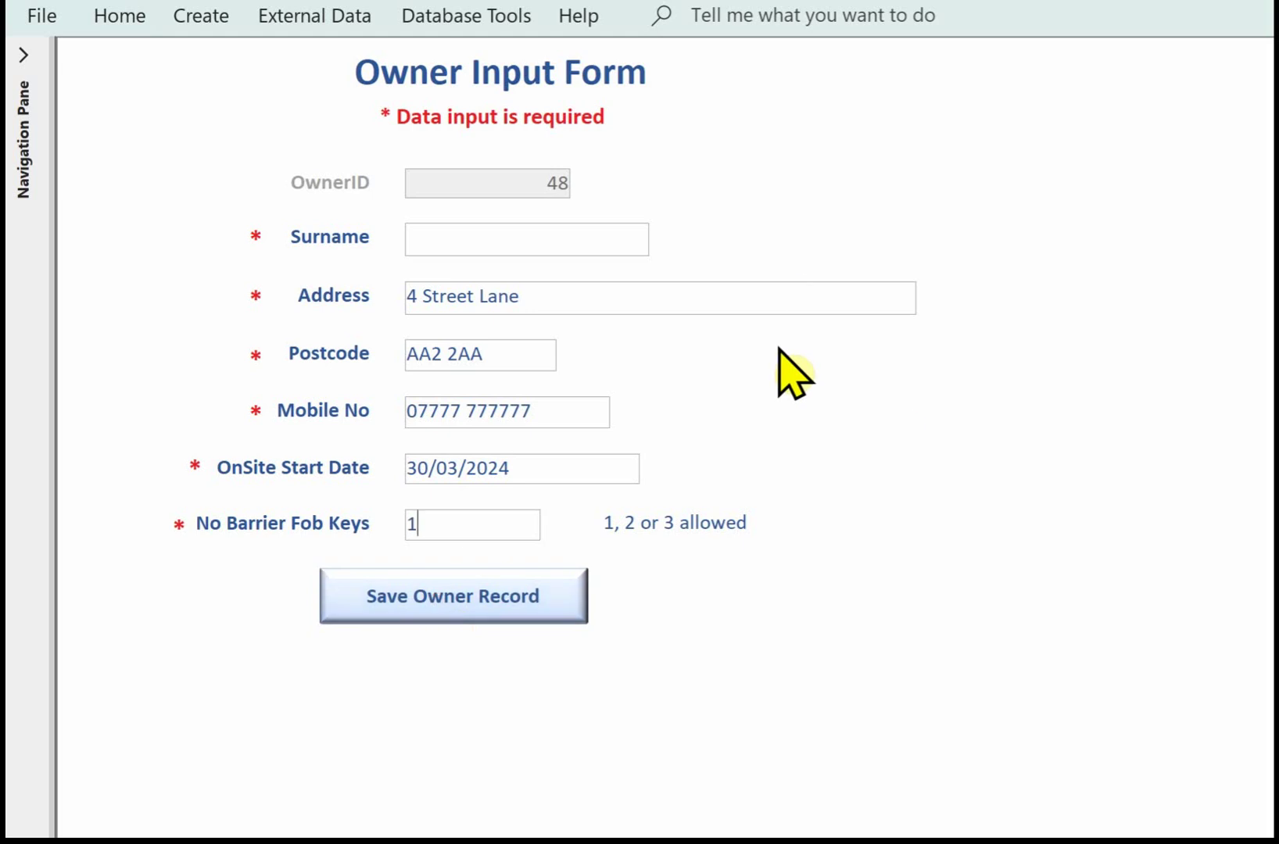
key("Return")
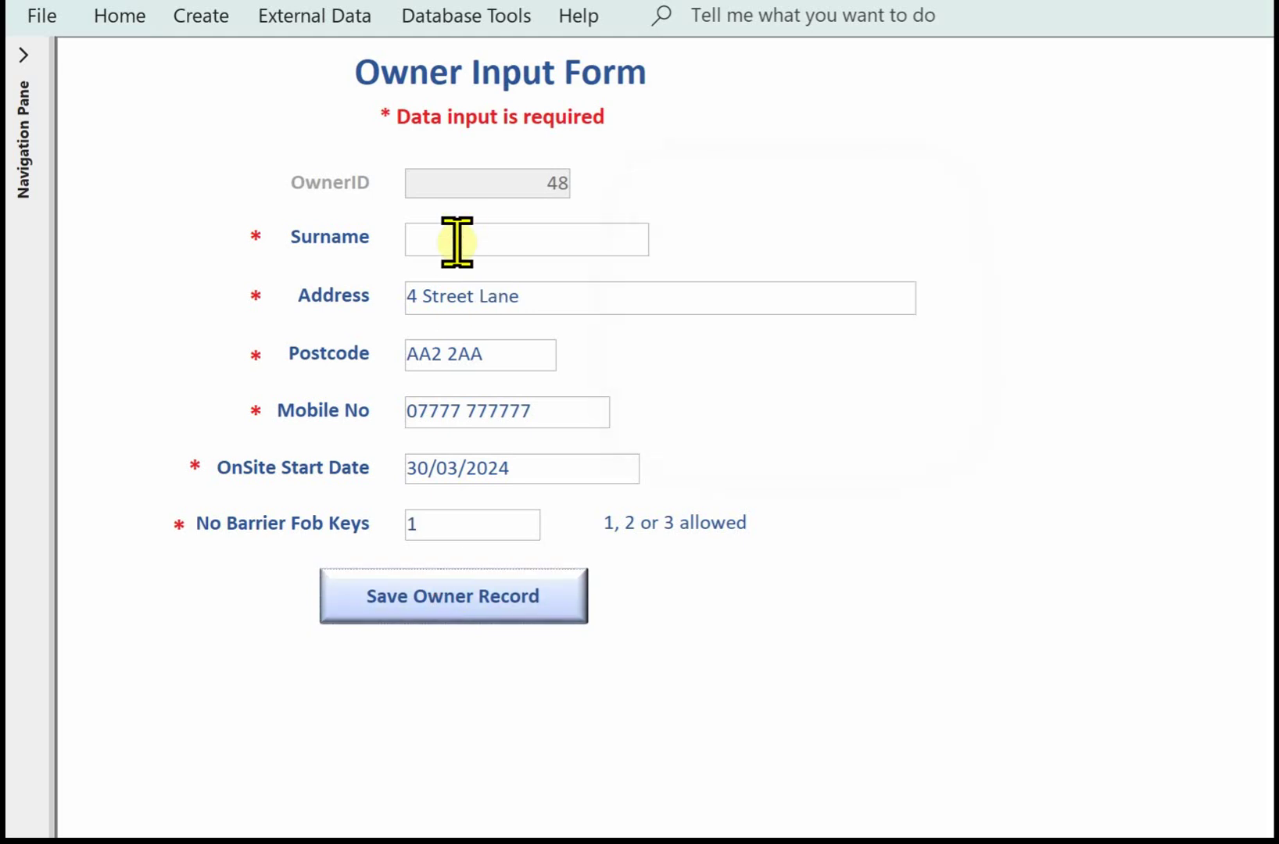
Enter the owner's surname, set No Barrier Fob Keys to 0 and try to save the record
left_click(457, 242)
type("Owner")
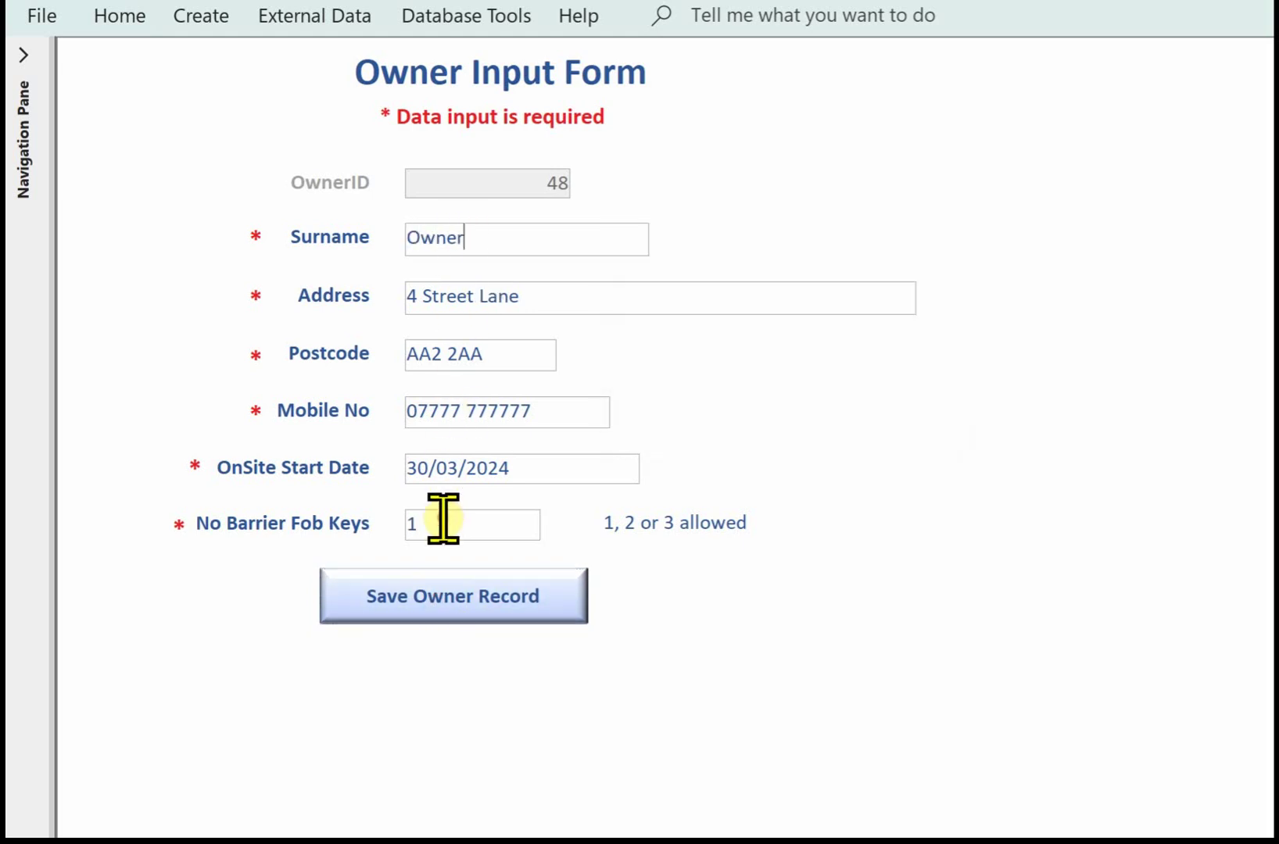
left_click(449, 524)
key("BackSpace")
type("0")
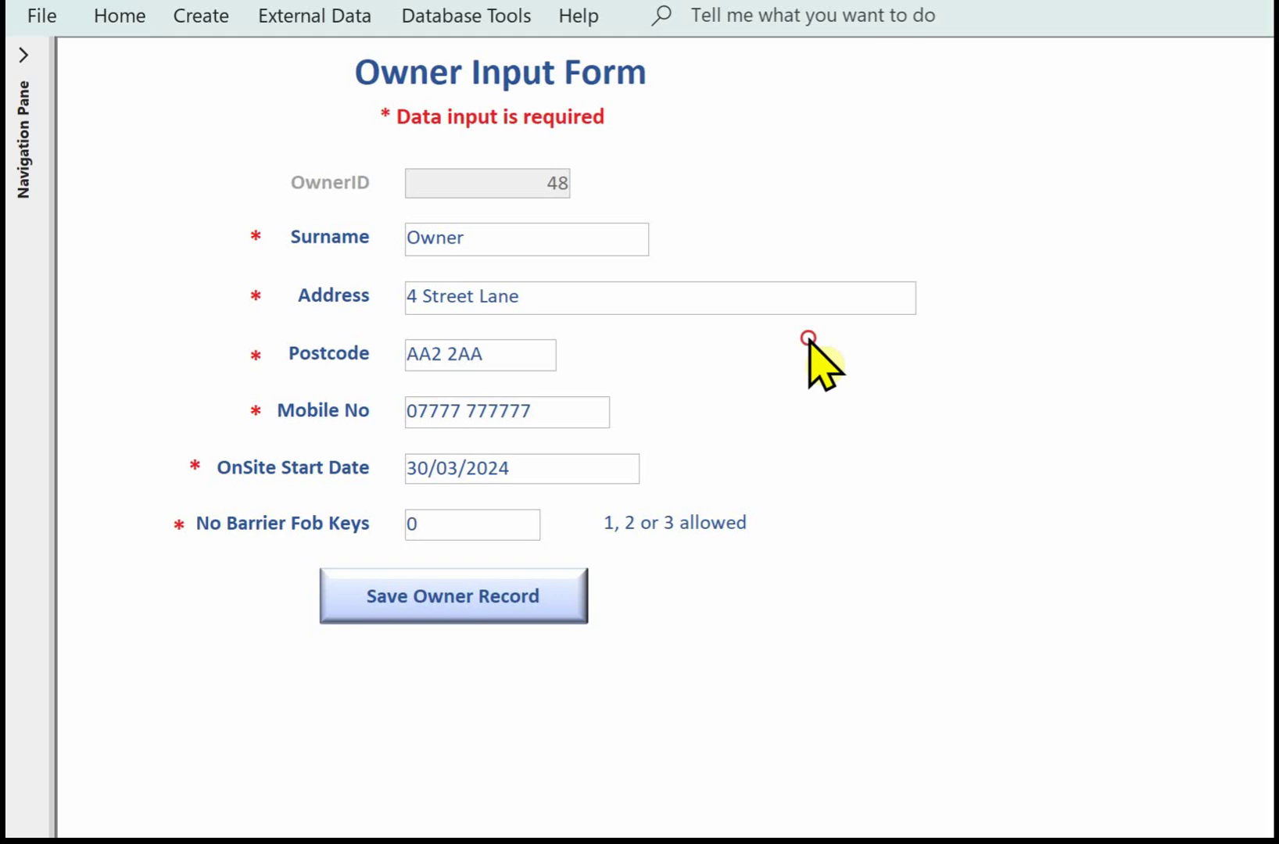
left_click(463, 583)
key("Return")
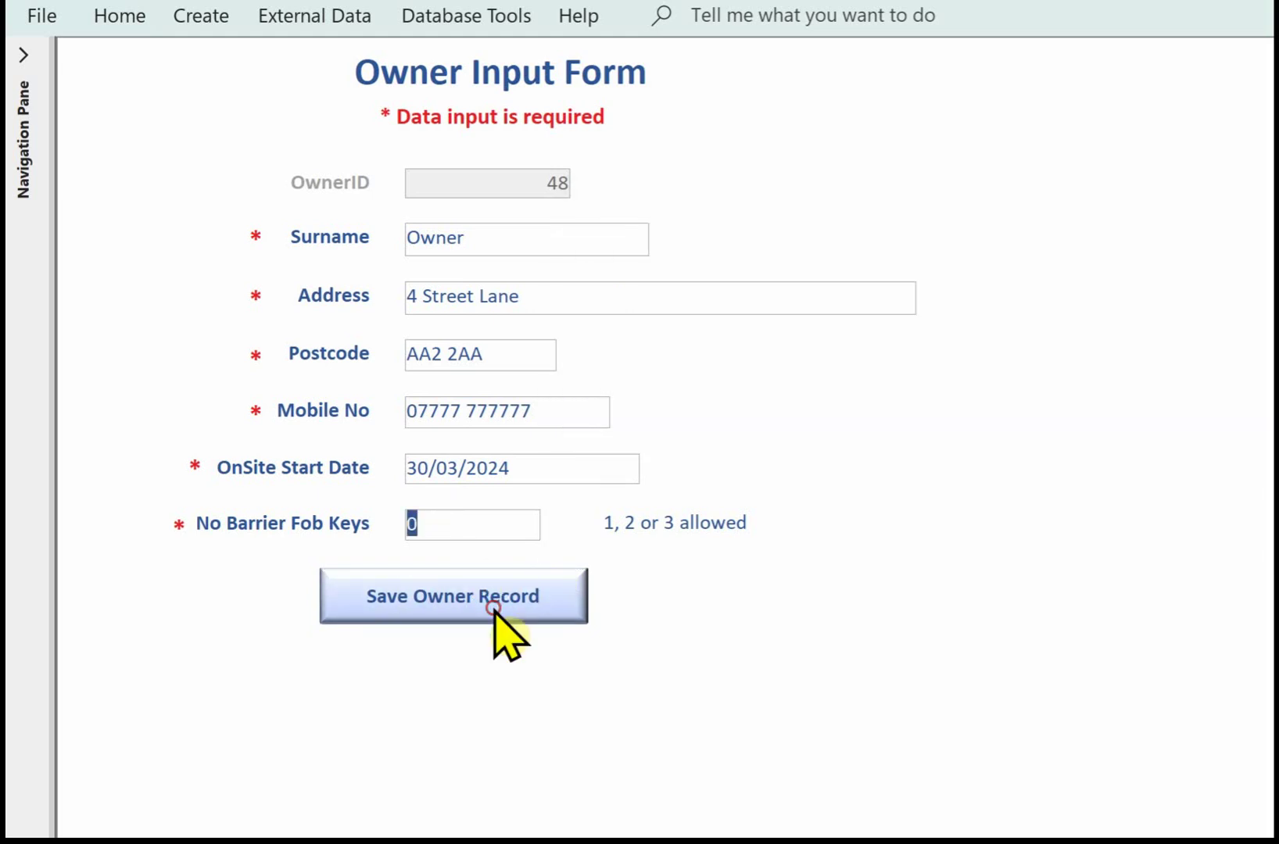
Set No Barrier Fob Keys to 4 and try to save the owner record
type("4")
key("Tab")
key("Return")
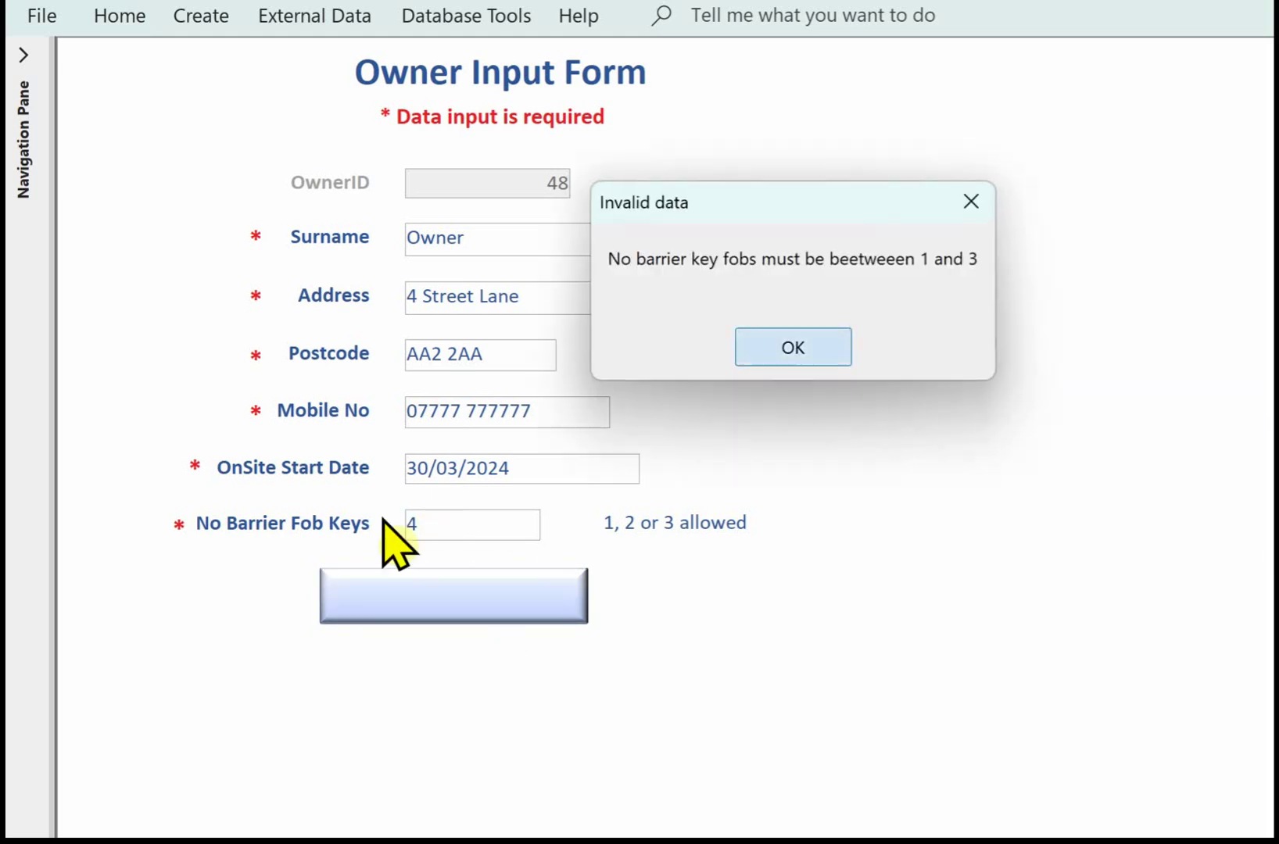
Set No Barrier Fob Keys to 3 and save the owner record, dismissing the message boxes
type("3")
key("Tab")
left_click(776, 351)
left_click(776, 351)
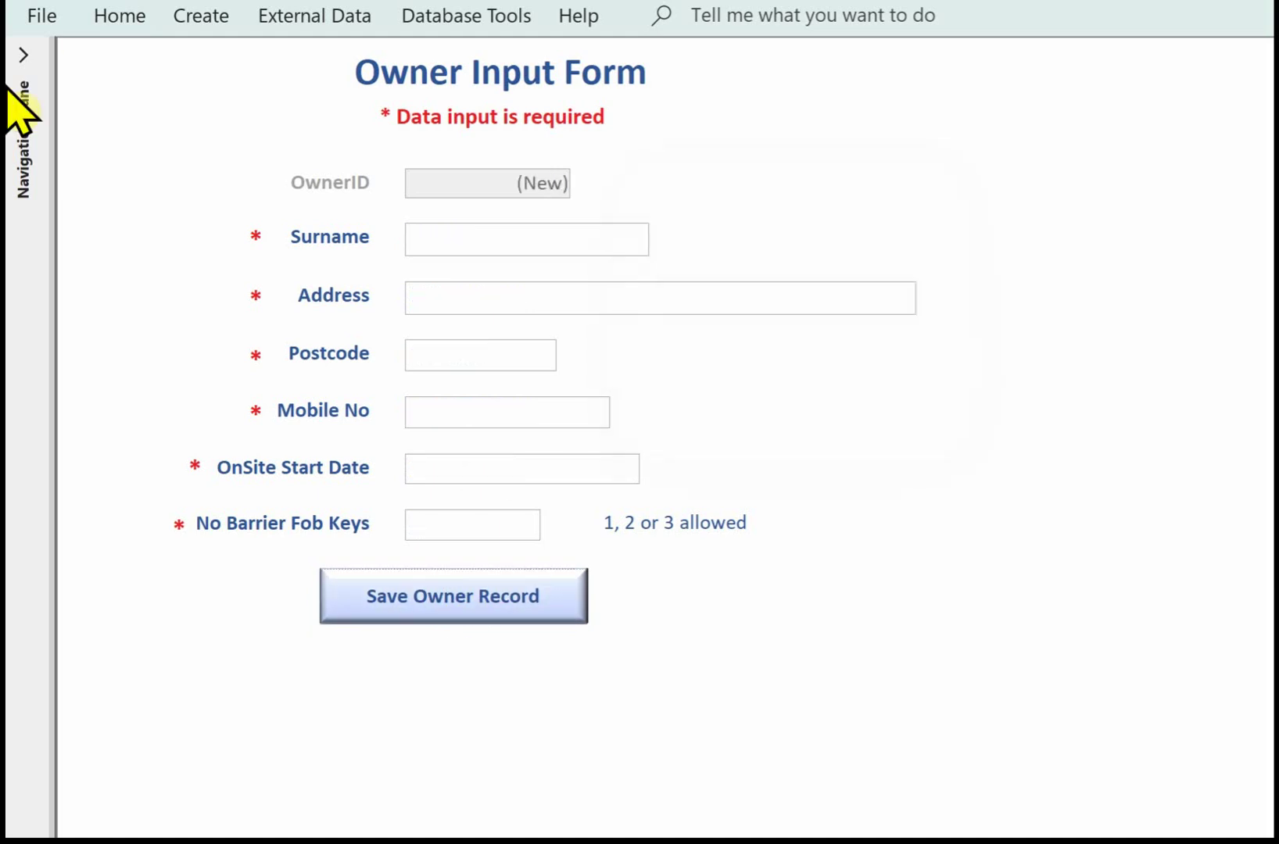
Open the tblOwner table and check its last records for the newly entered owner
left_click(11, 51)
left_click(79, 221)
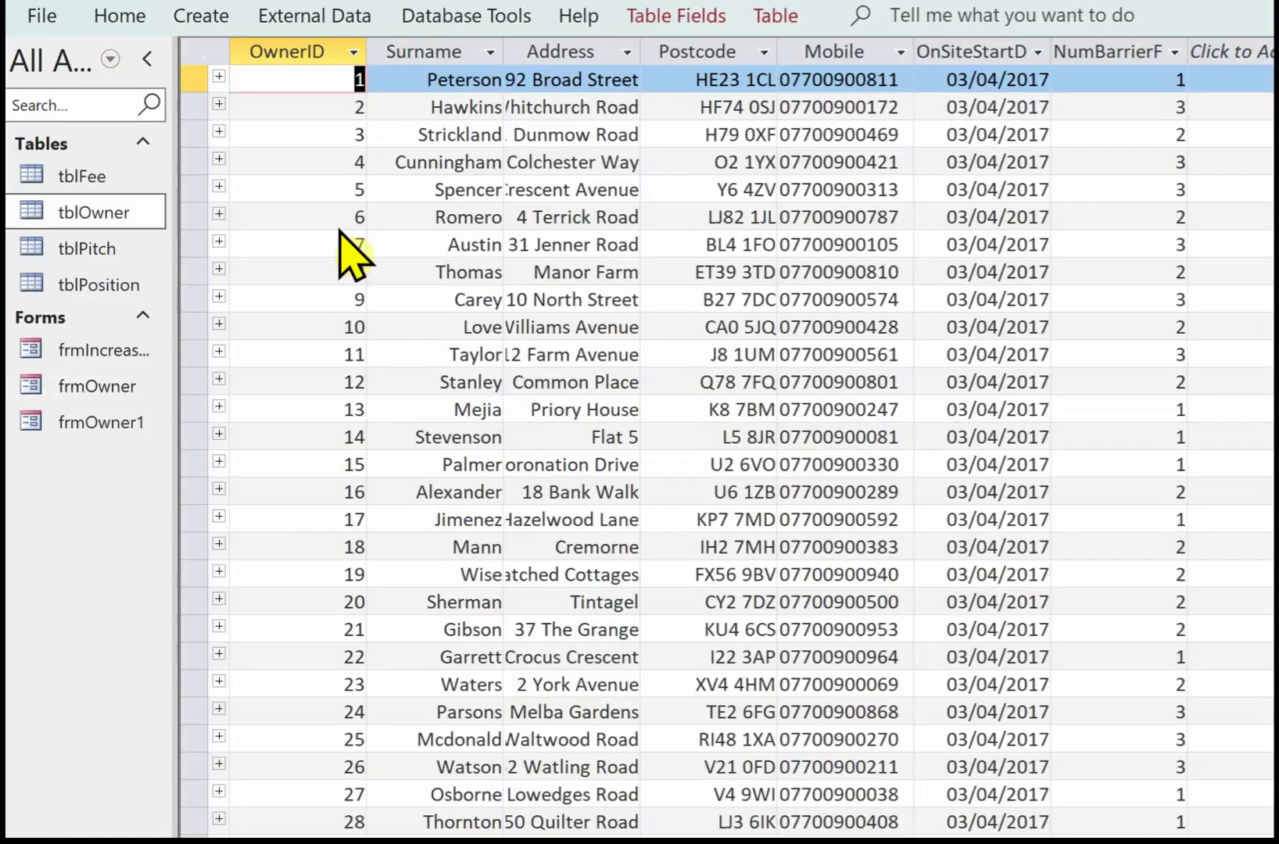
scroll(344, 235, "down", 15)
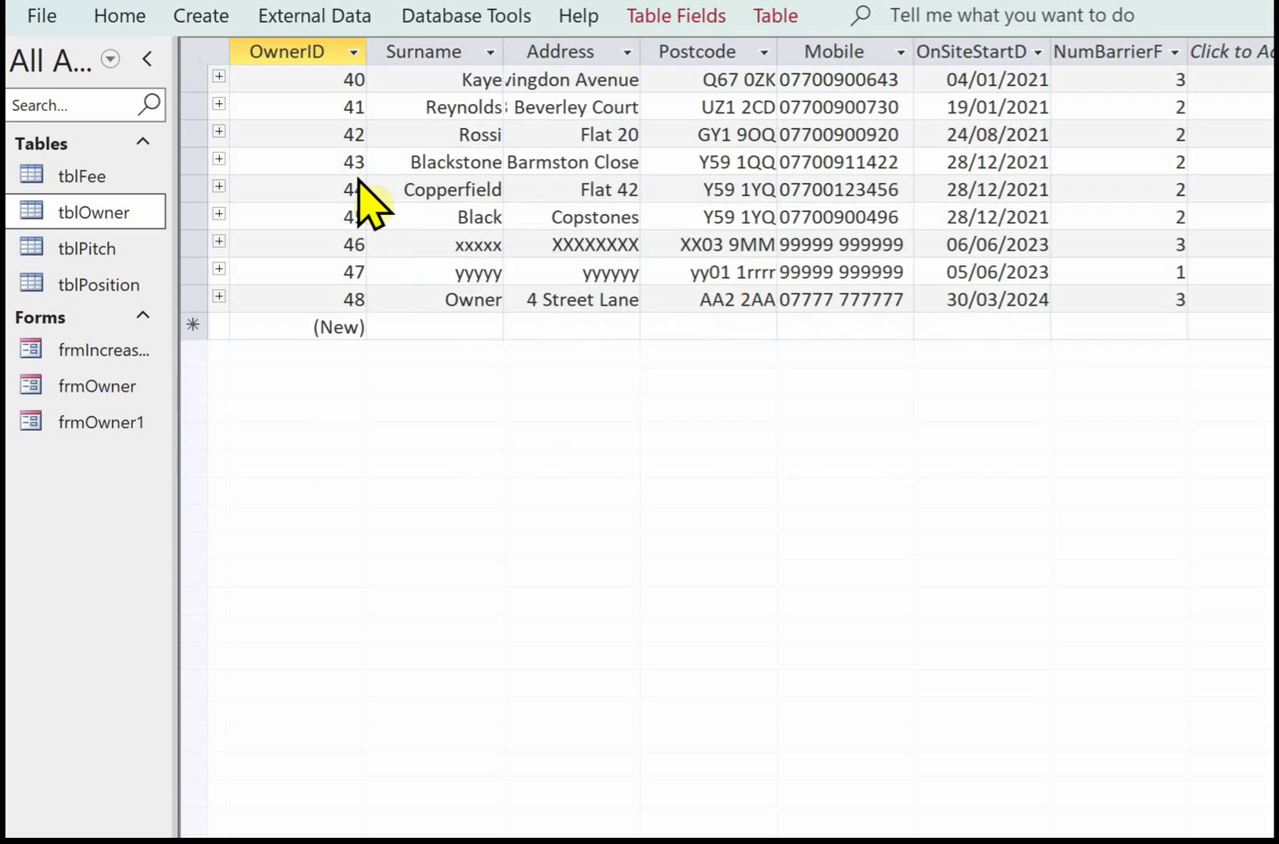